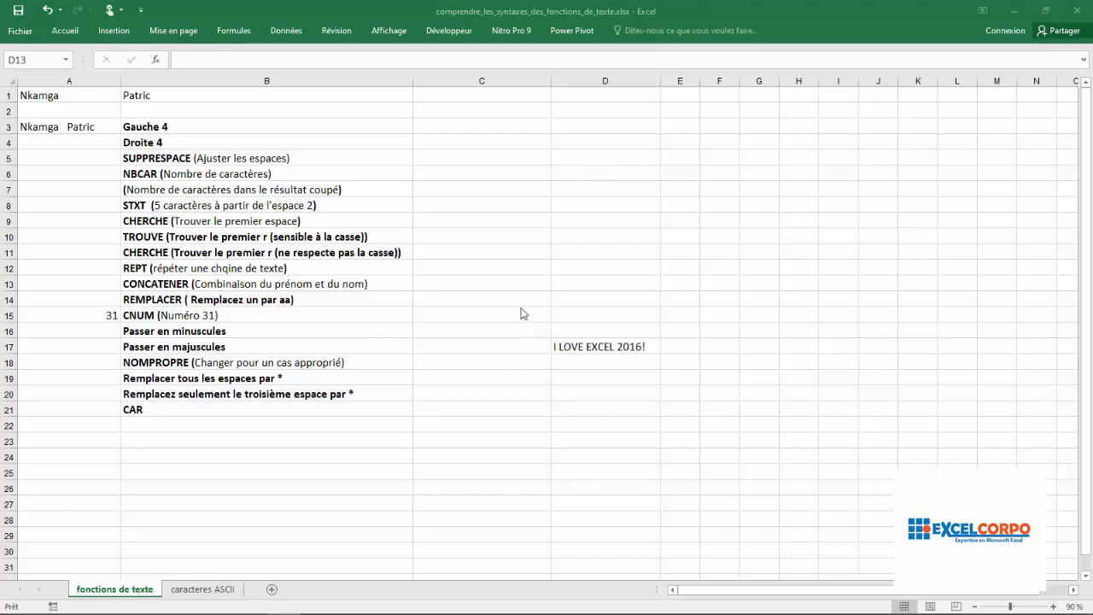
Enter =GAUCHE(A3;4) in cell C3 to extract the first four characters of the name in A3.
click(478, 123)
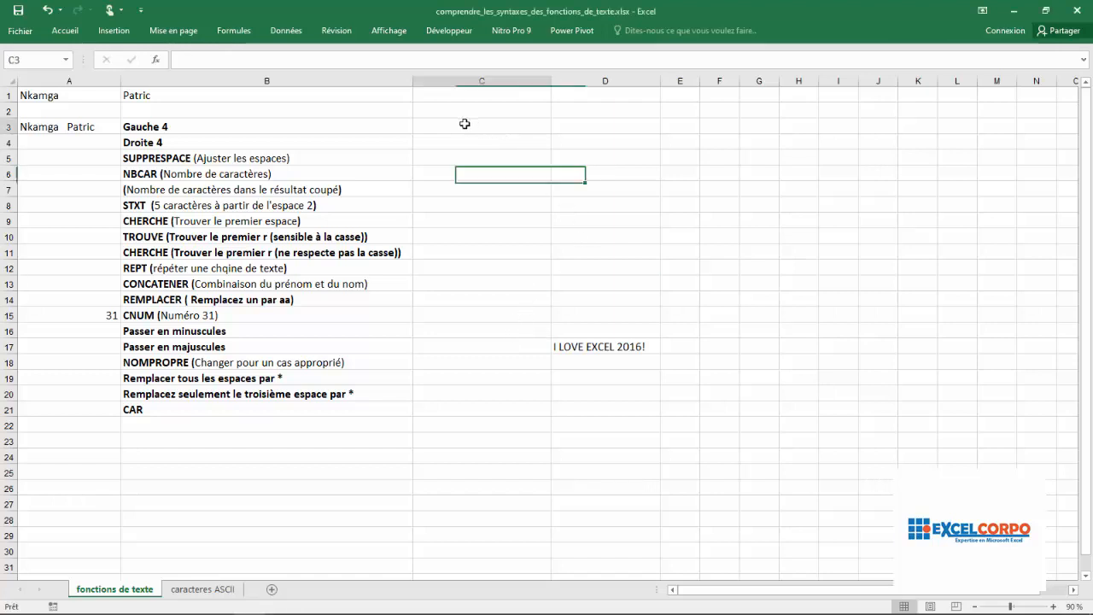
click(459, 78)
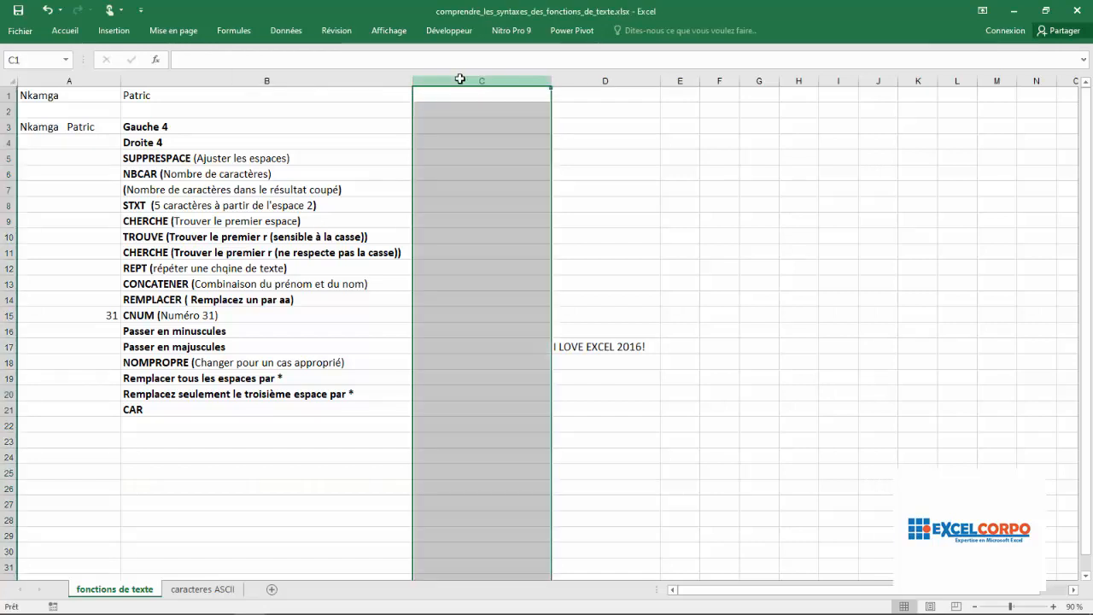
click(430, 122)
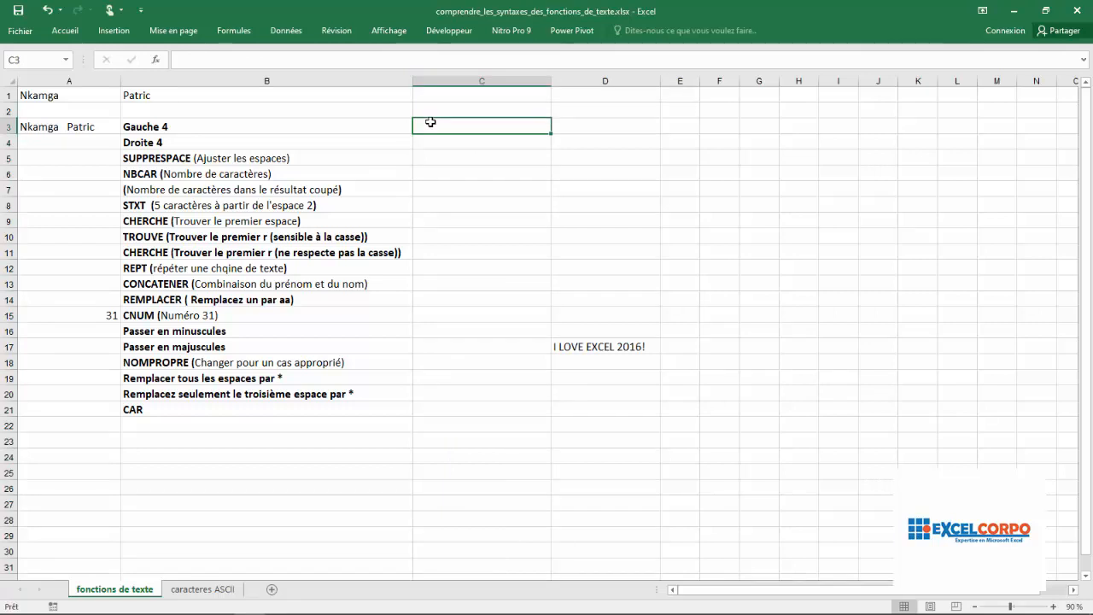
text(=ga)
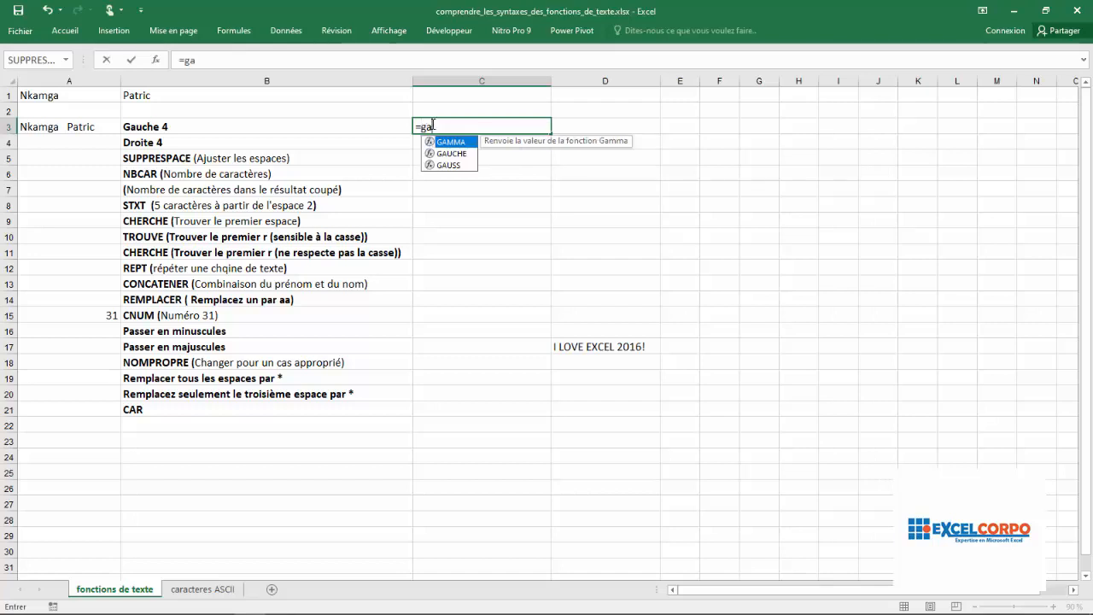
click(448, 155)
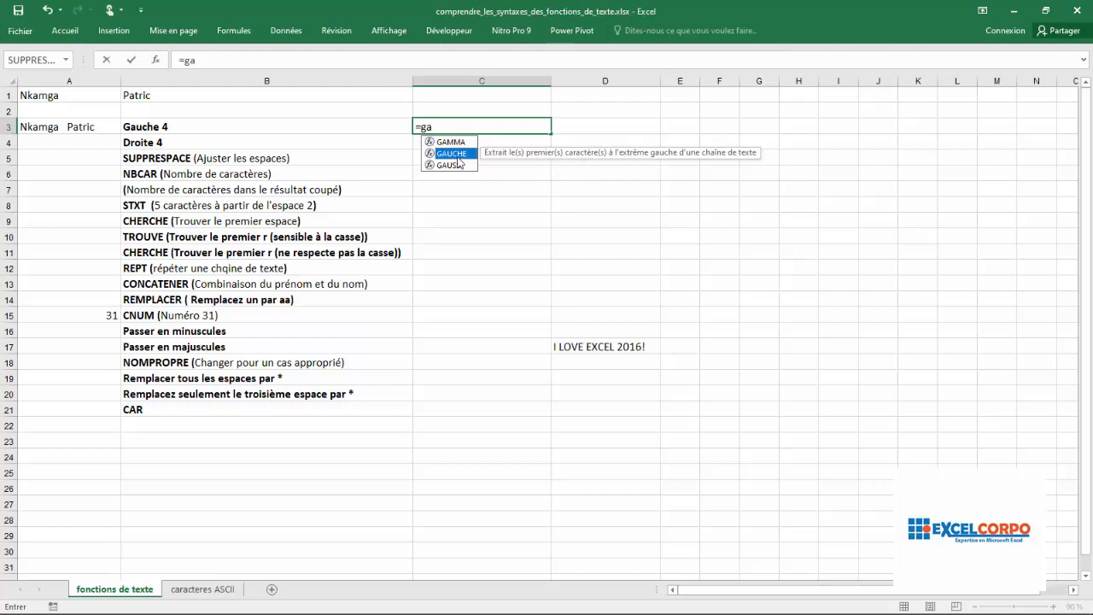
key(Tab)
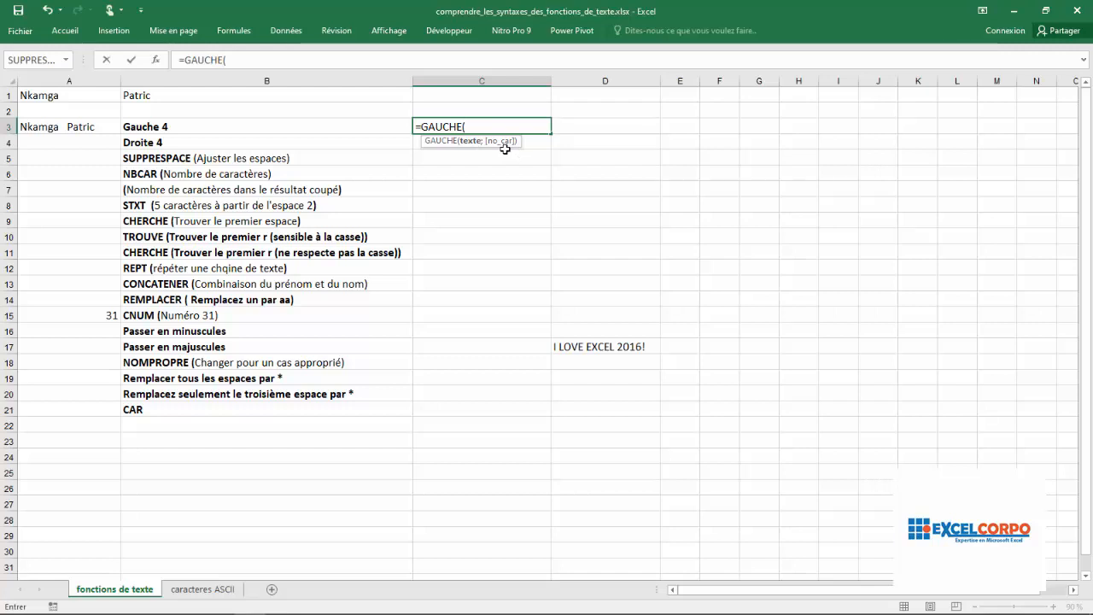
click(41, 128)
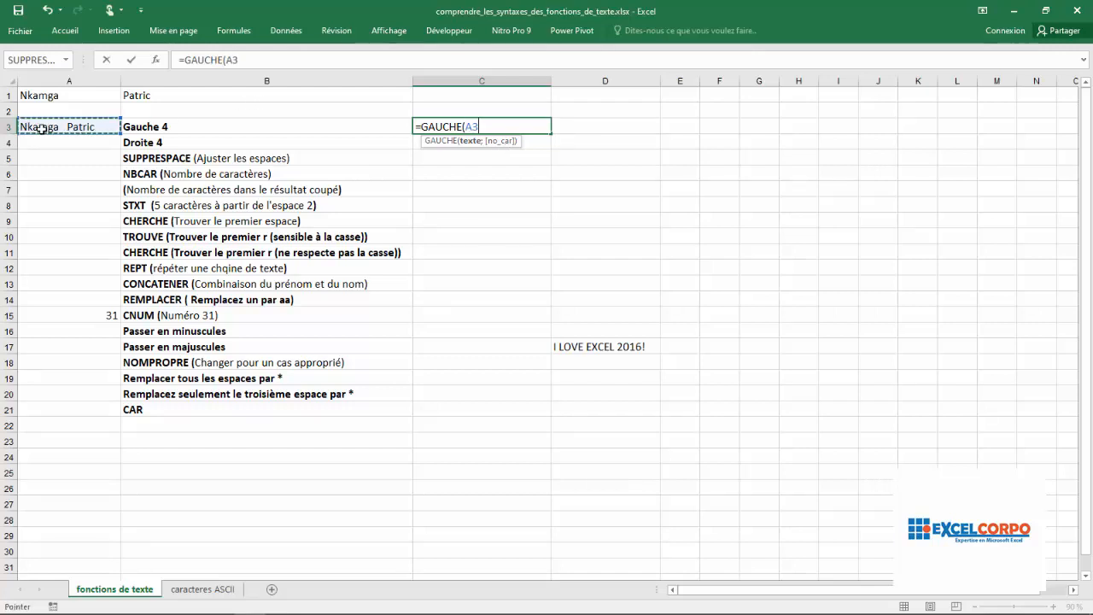
text(;)
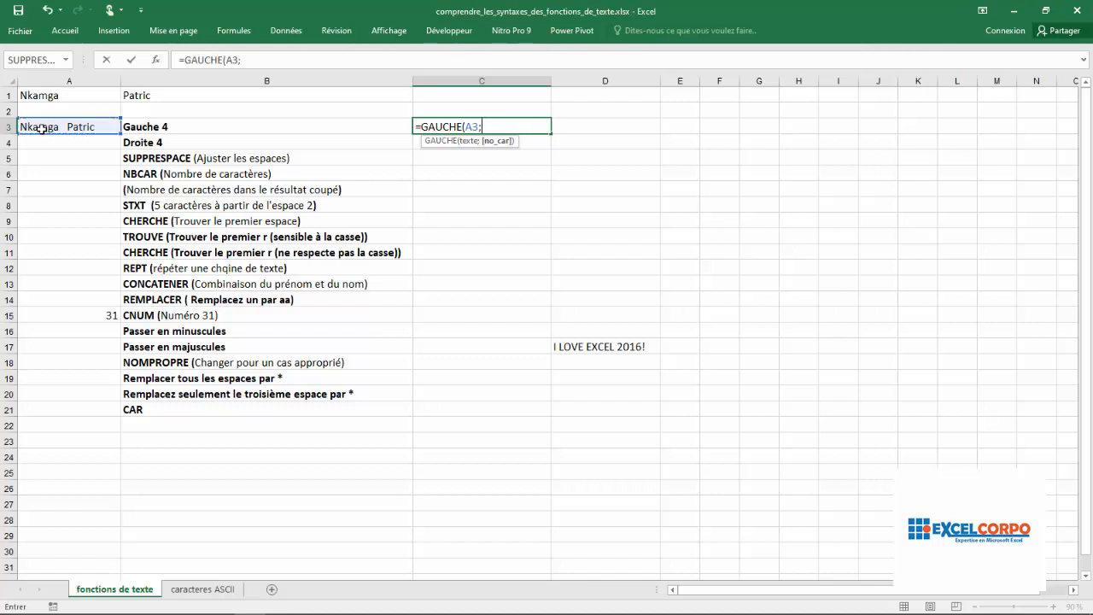
text(4)
text())
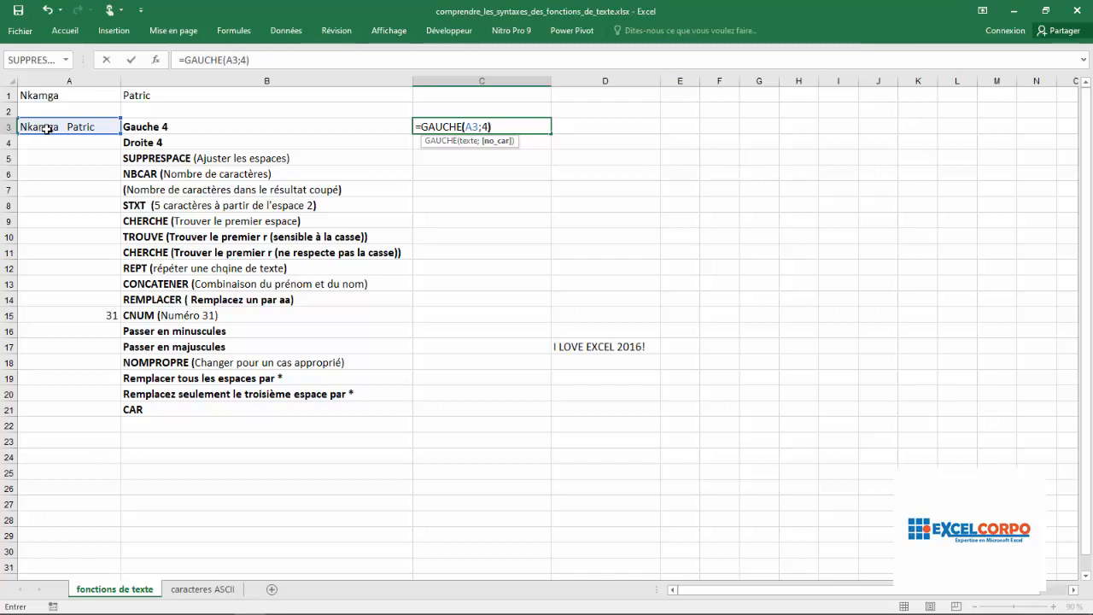
key(Return)
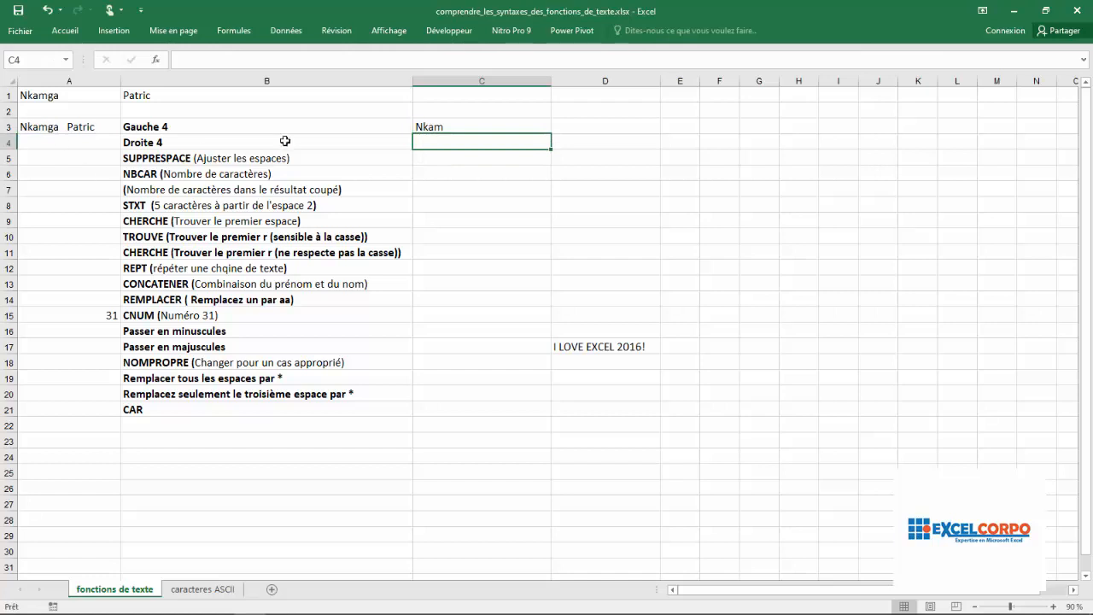
click(430, 126)
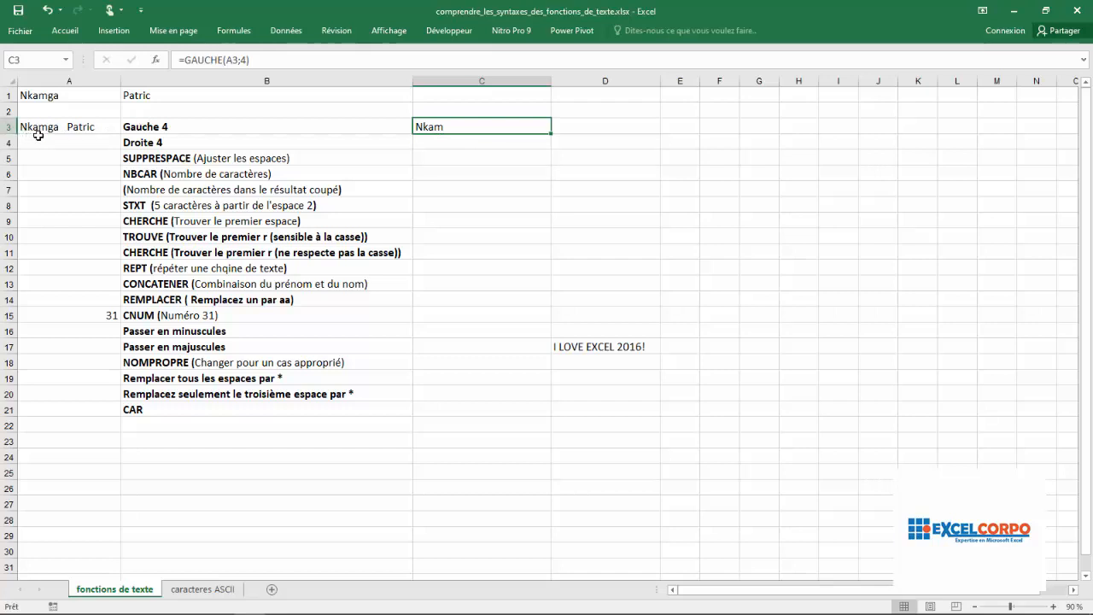
Enter =DROITE(A3;4) in cell C4 to extract the last four characters of the name in A3.
click(451, 142)
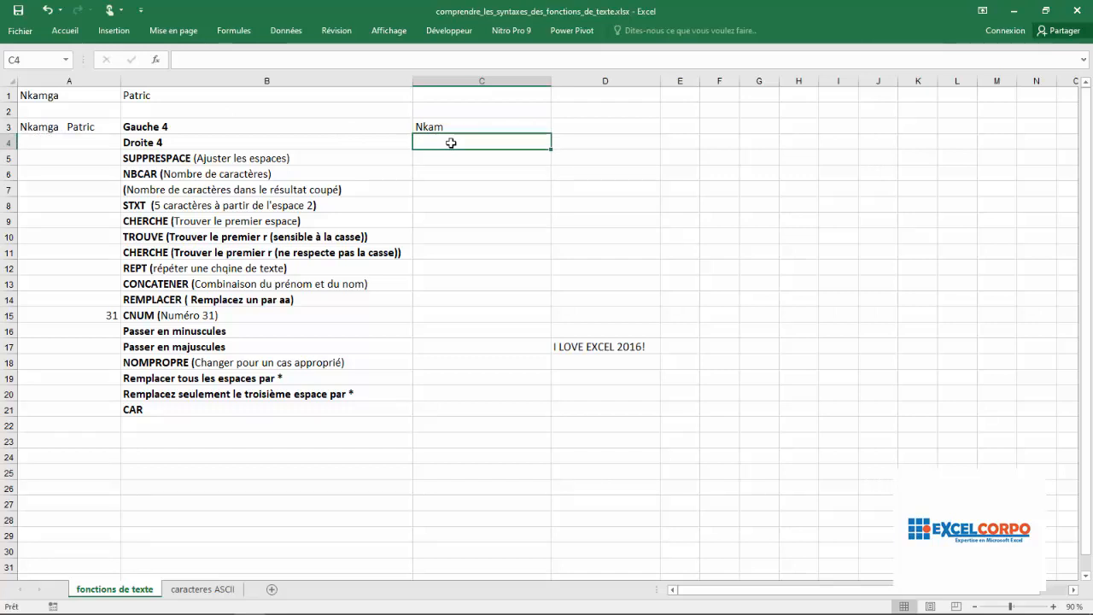
text(=)
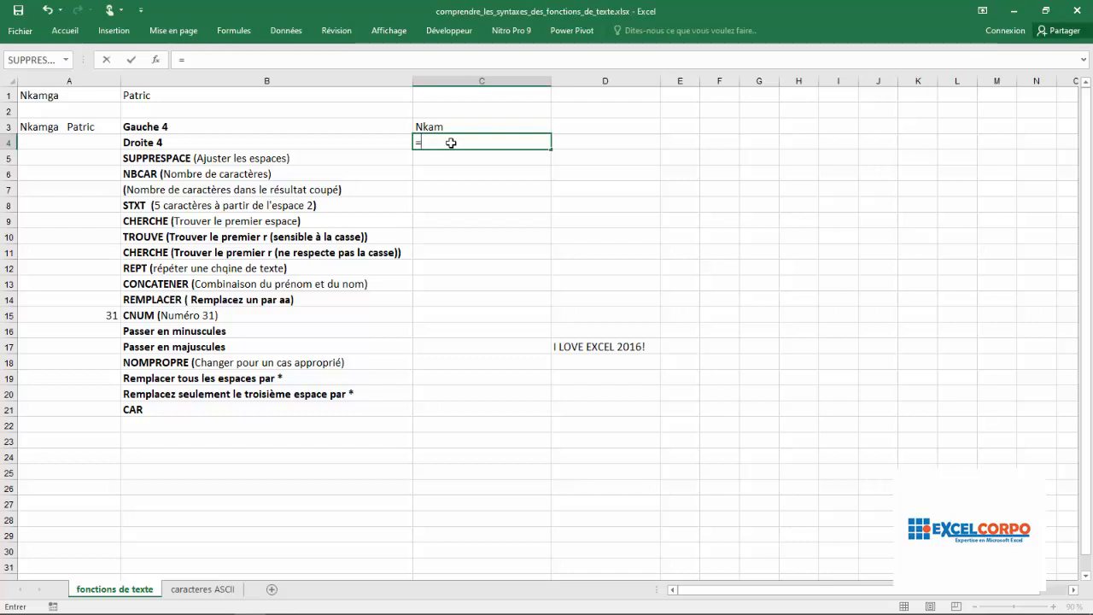
text(droi)
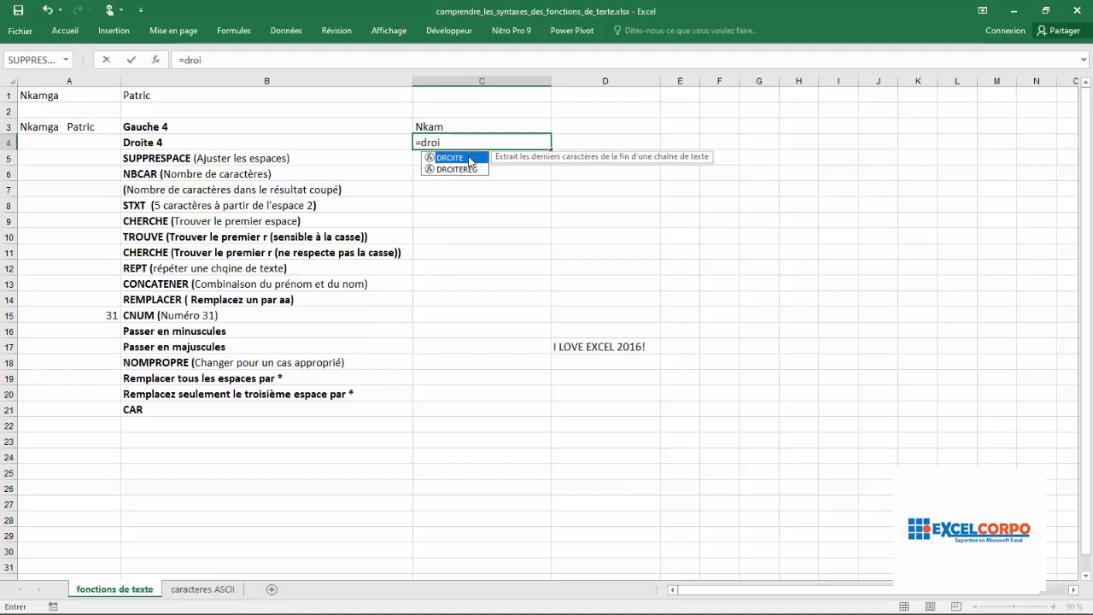
double_click(469, 158)
key(BackSpace)
key(BackSpace)
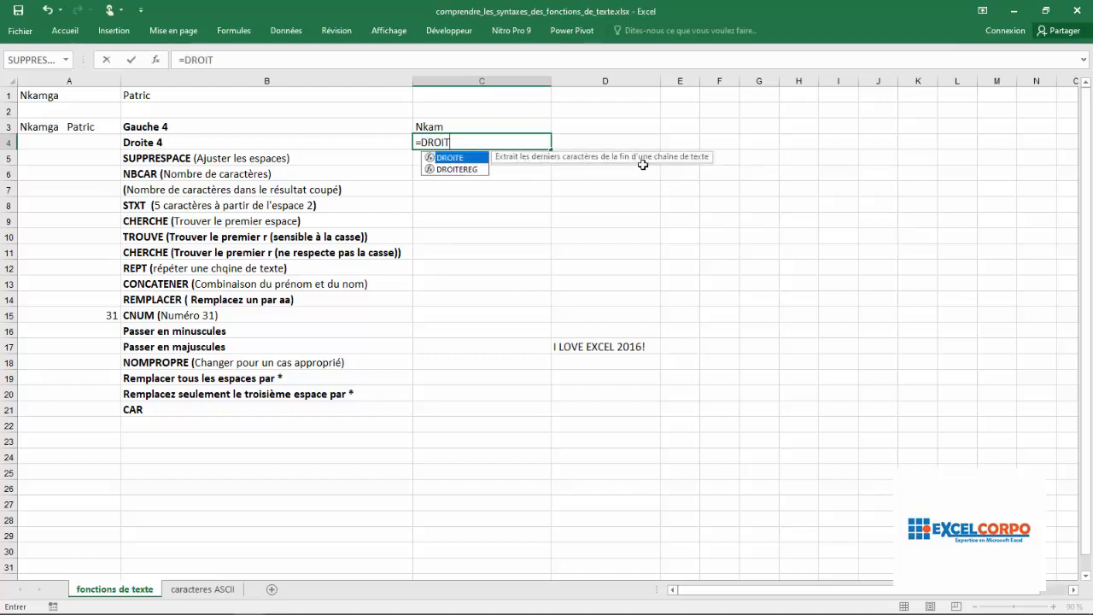
double_click(457, 158)
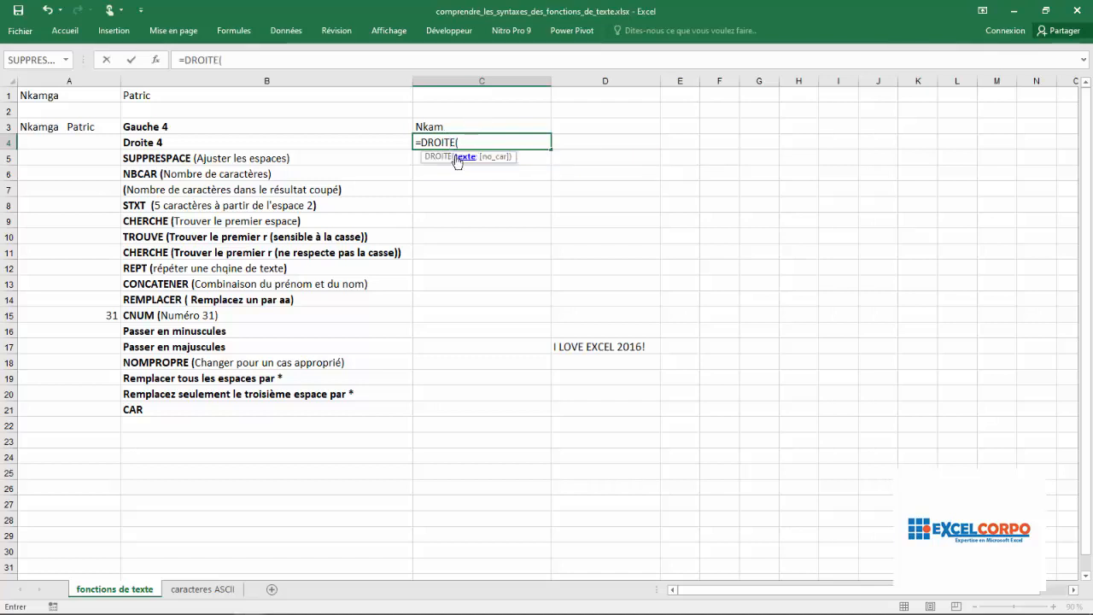
click(89, 128)
text(;4)
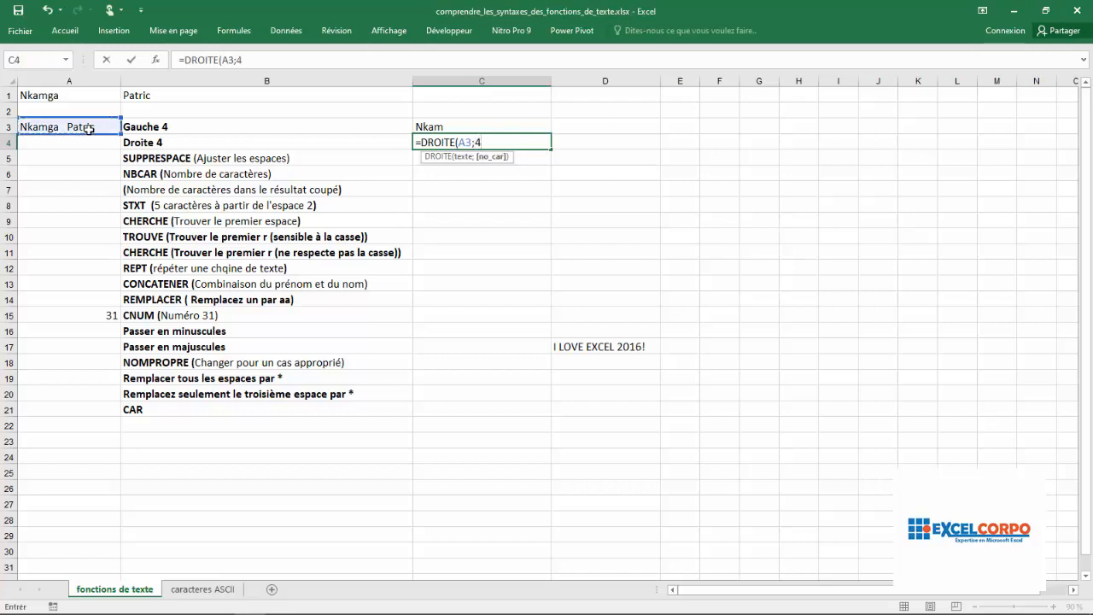
key(Return)
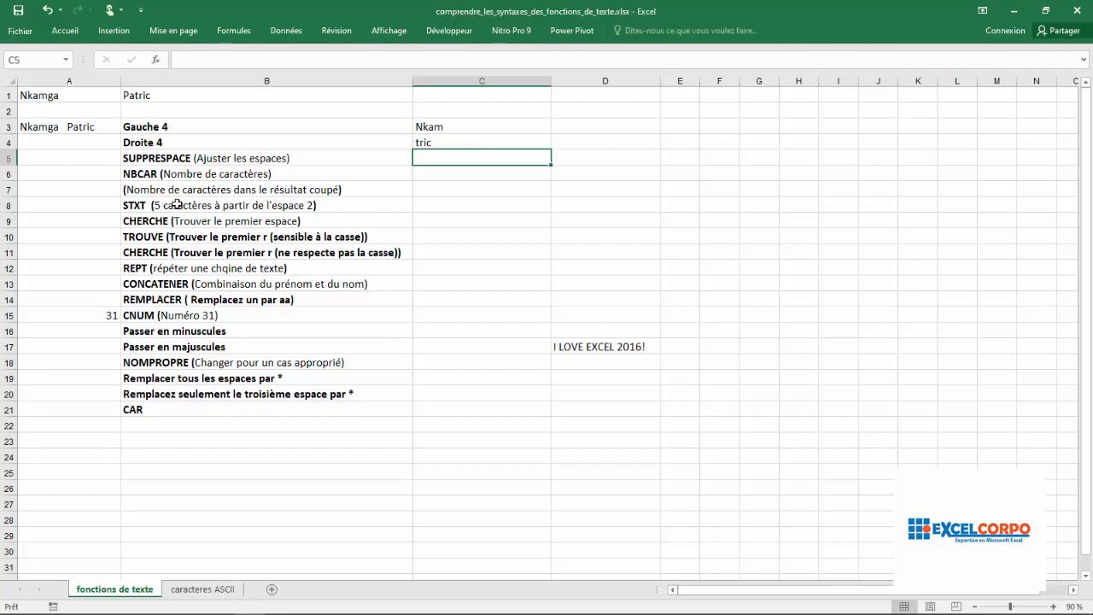
Enter =STXT(A3;2;5) in cell C8 to extract five characters of A3 starting from position 2, and review the formula.
click(448, 205)
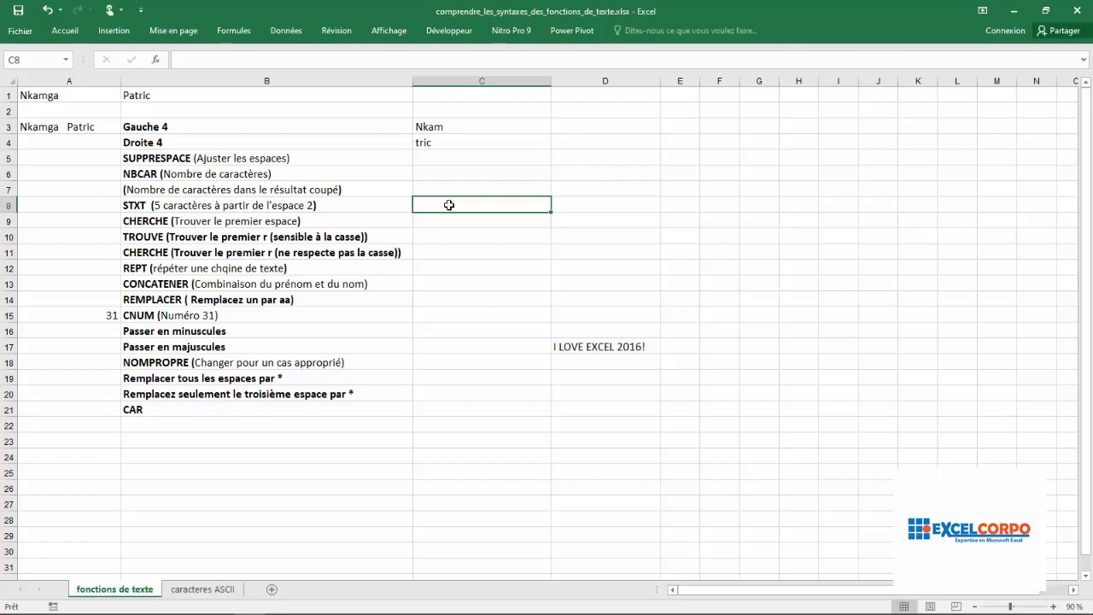
text(=)
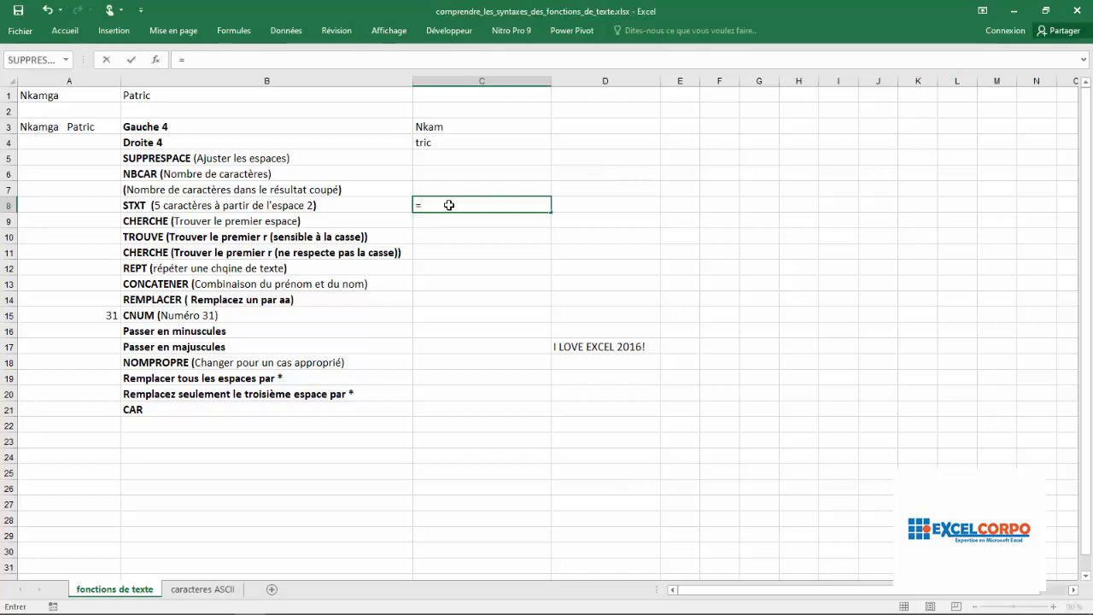
text(stx)
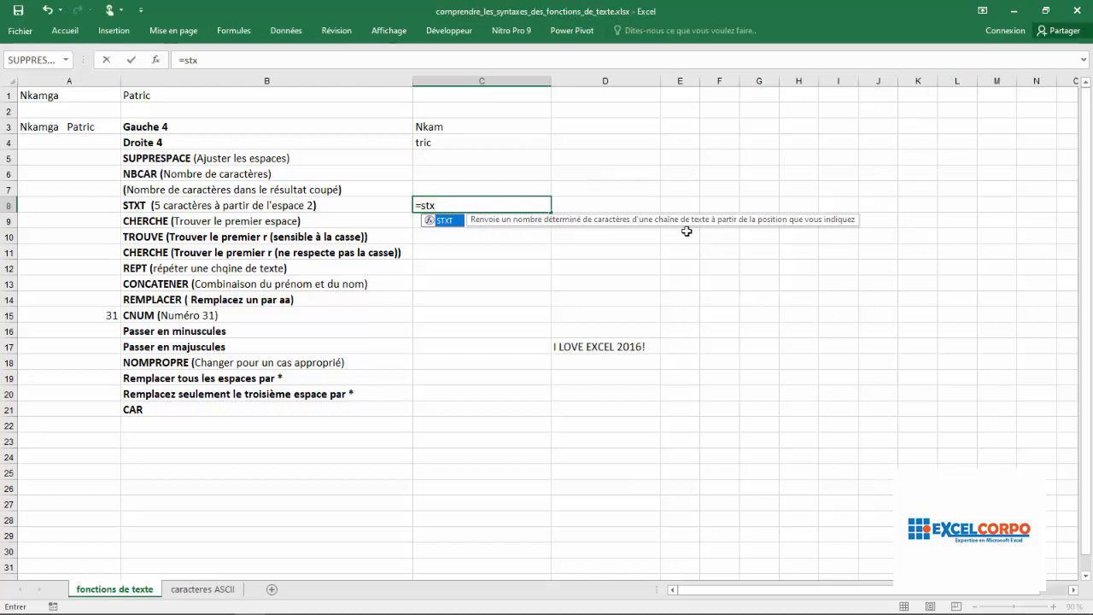
double_click(444, 224)
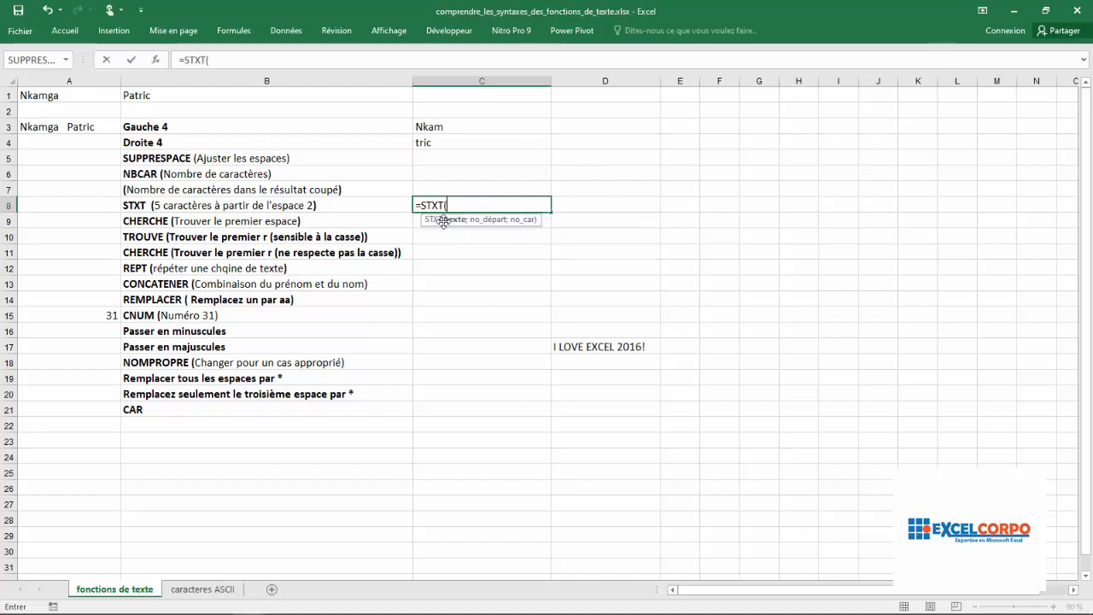
click(55, 127)
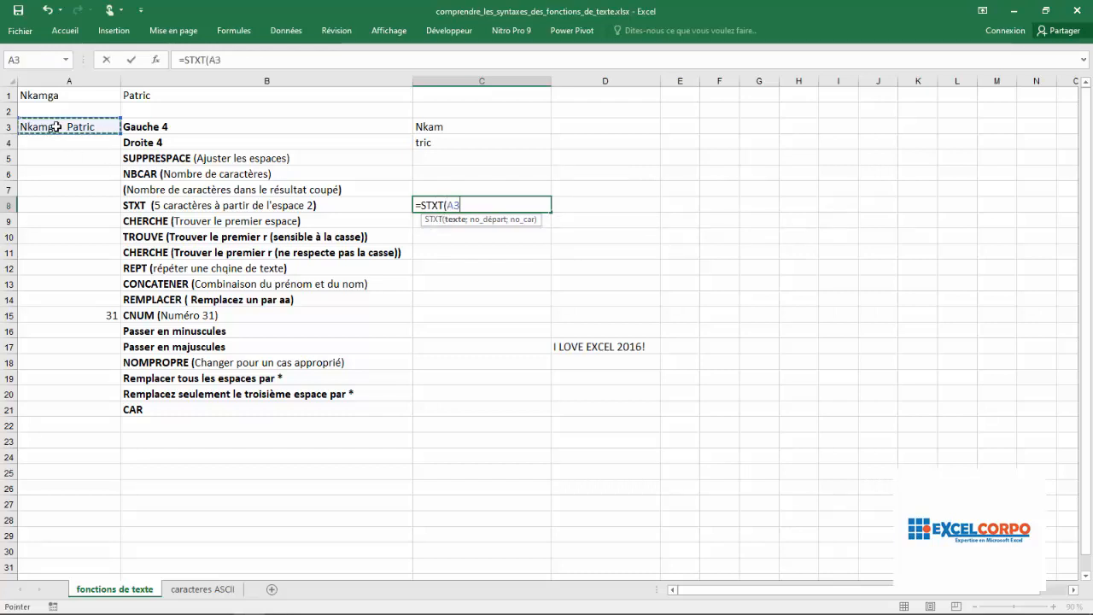
text(;2;)
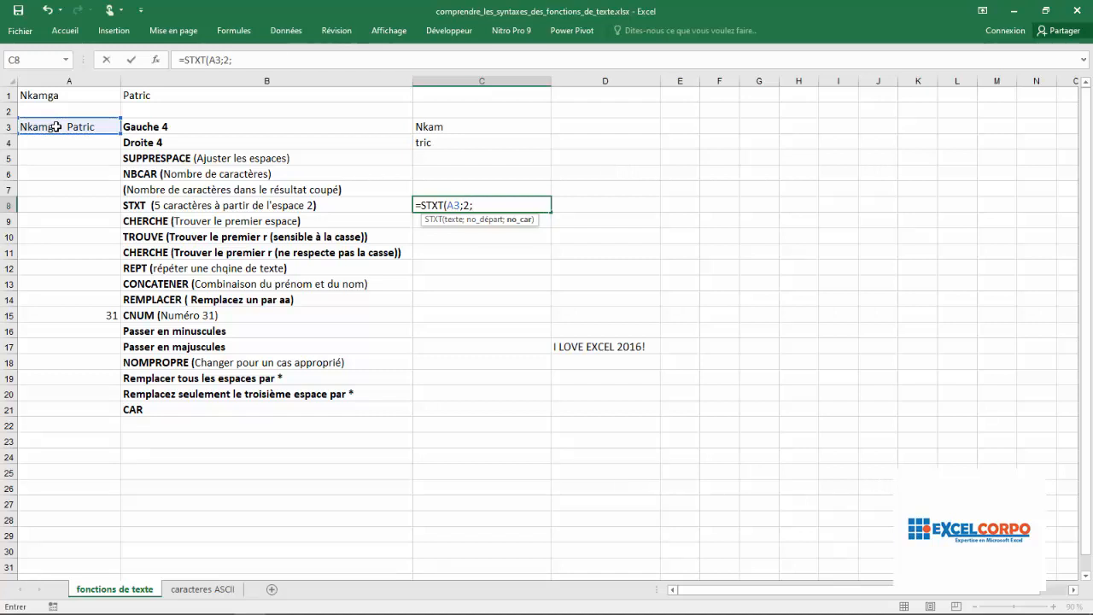
text(5))
key(Return)
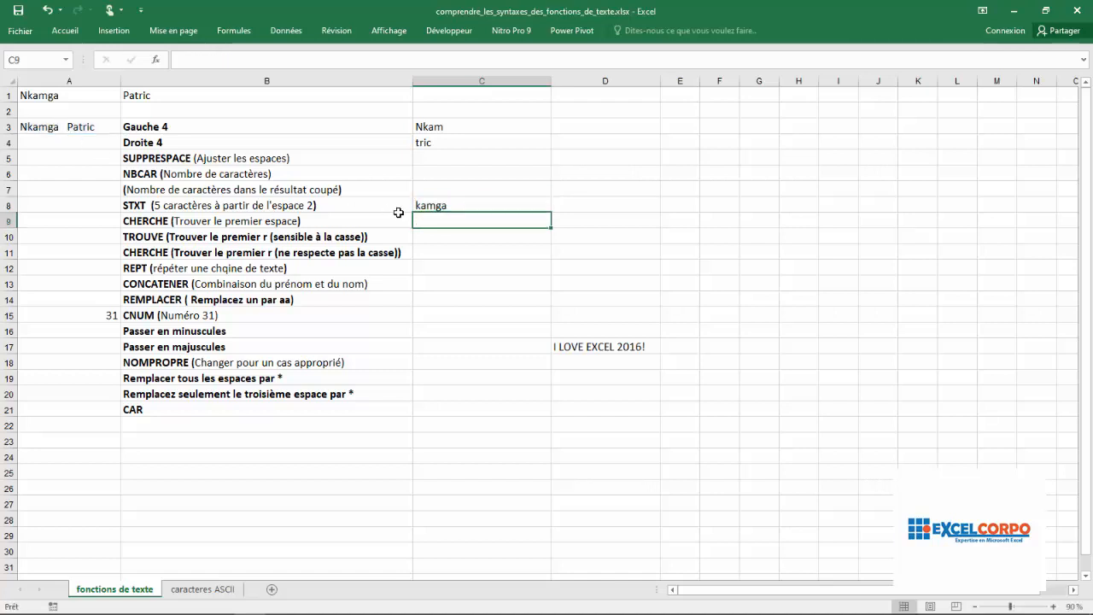
click(442, 206)
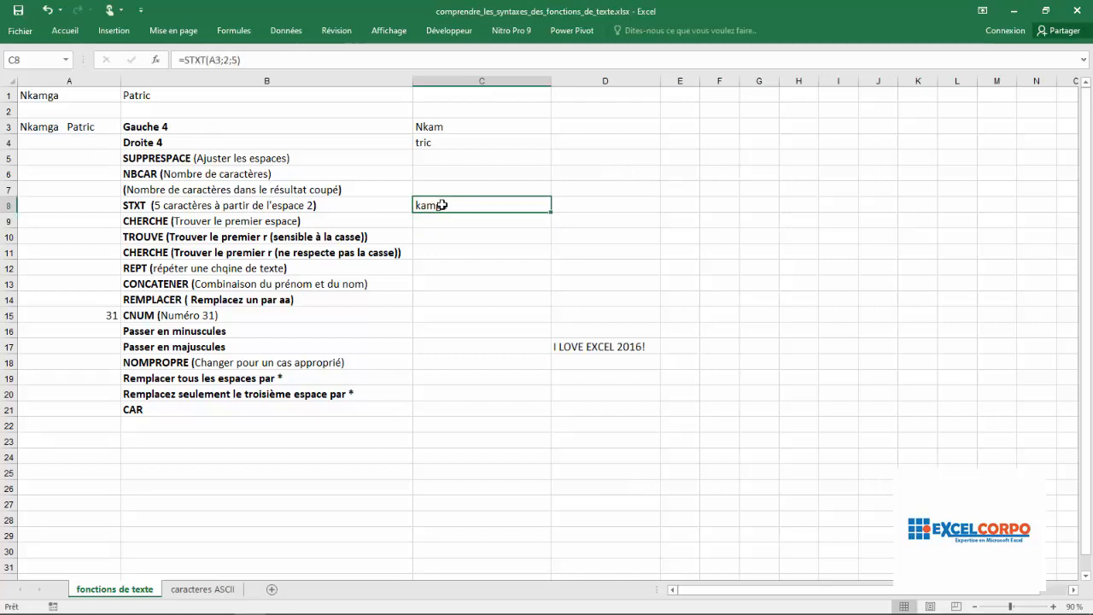
click(229, 60)
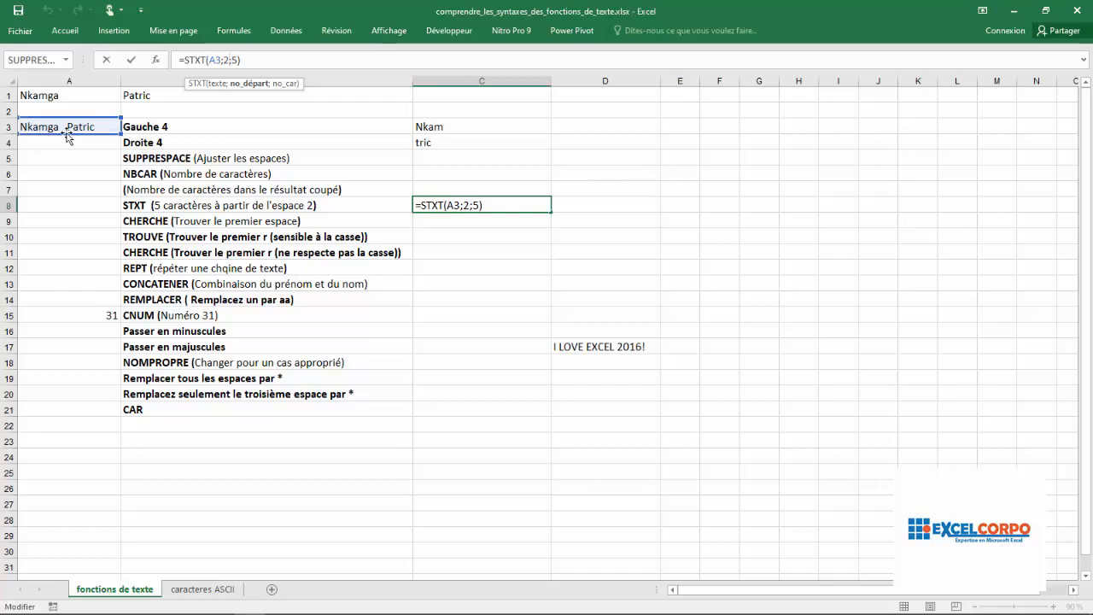
key(Return)
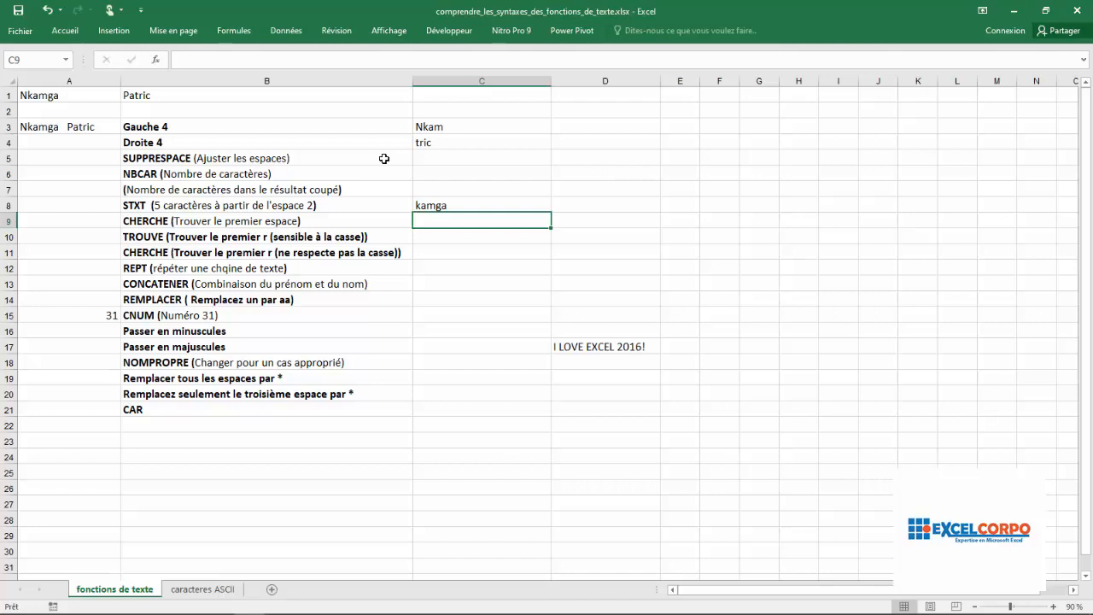
key(Up)
Enter =SUPPRESPACE(A3) in cell C5 to strip the extra spaces from the name in A3.
click(450, 160)
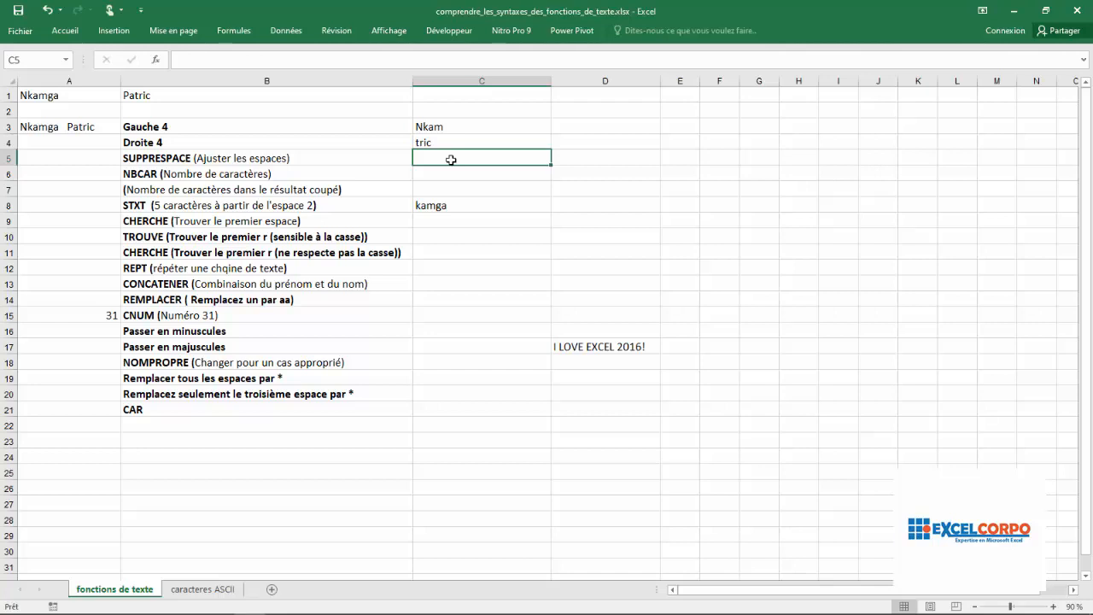
text(=su)
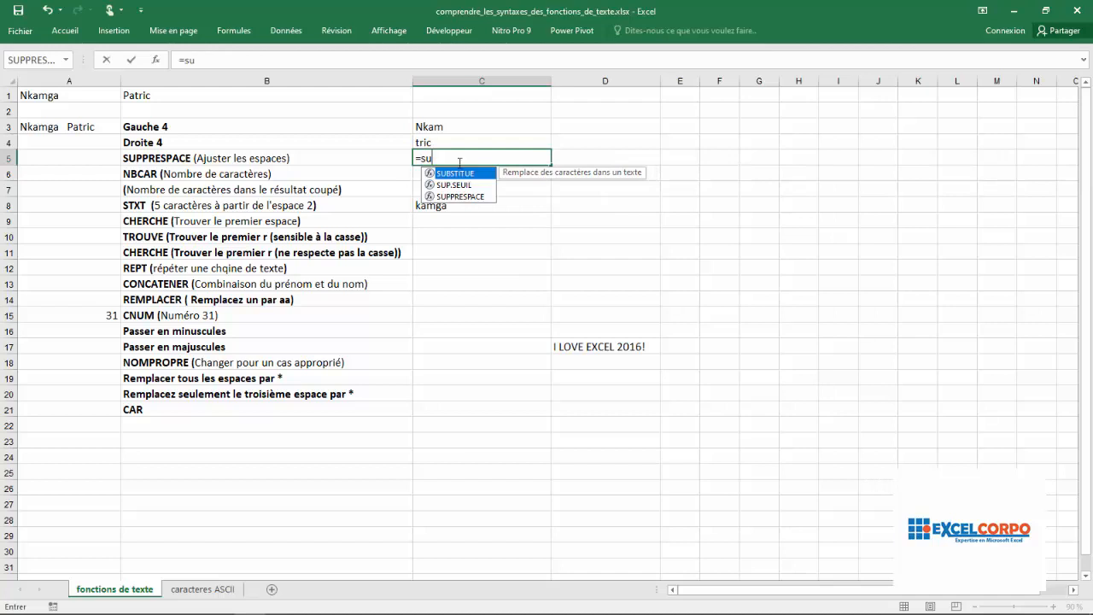
double_click(482, 198)
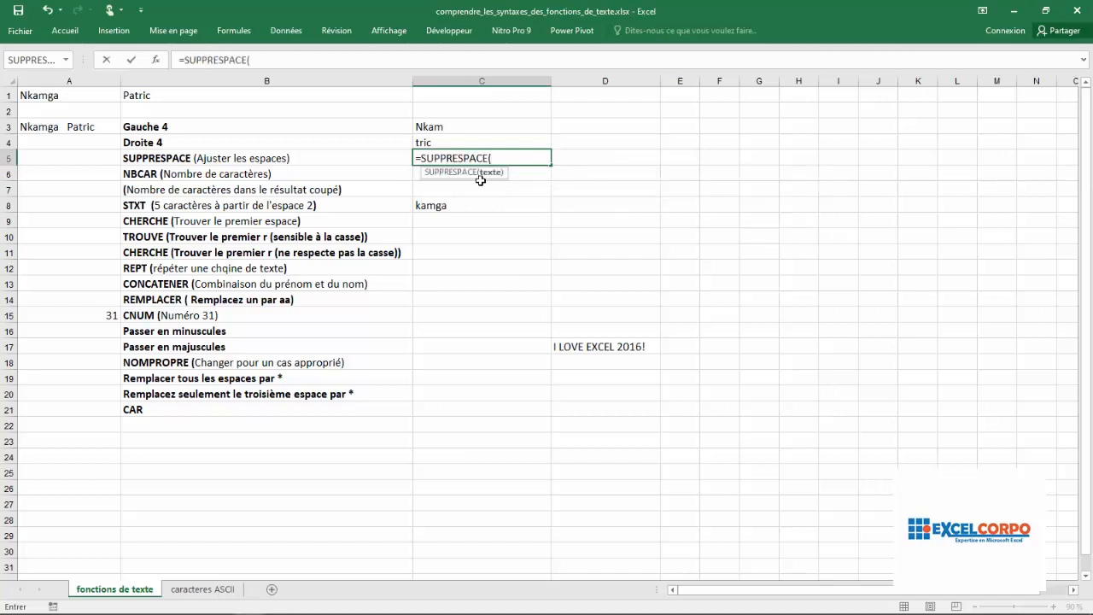
key(BackSpace)
key(BackSpace)
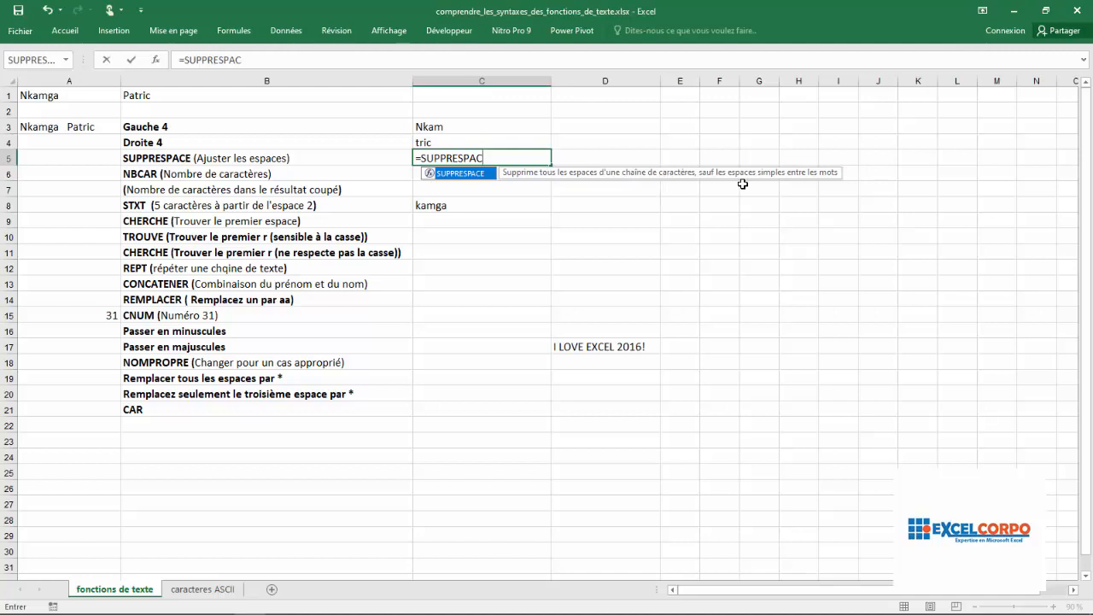
double_click(461, 174)
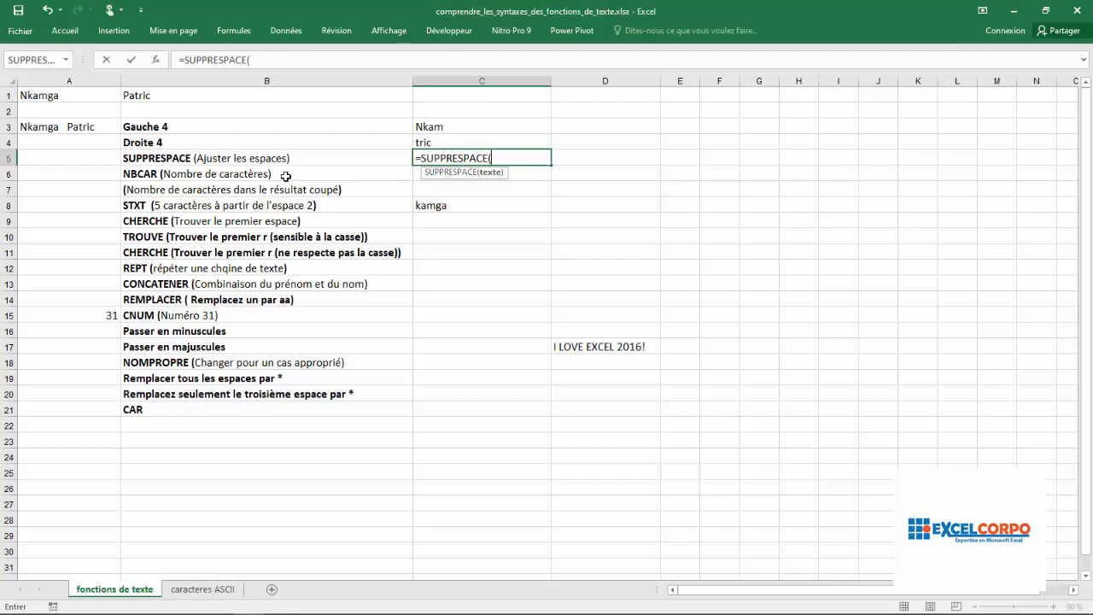
click(72, 126)
text())
key(Return)
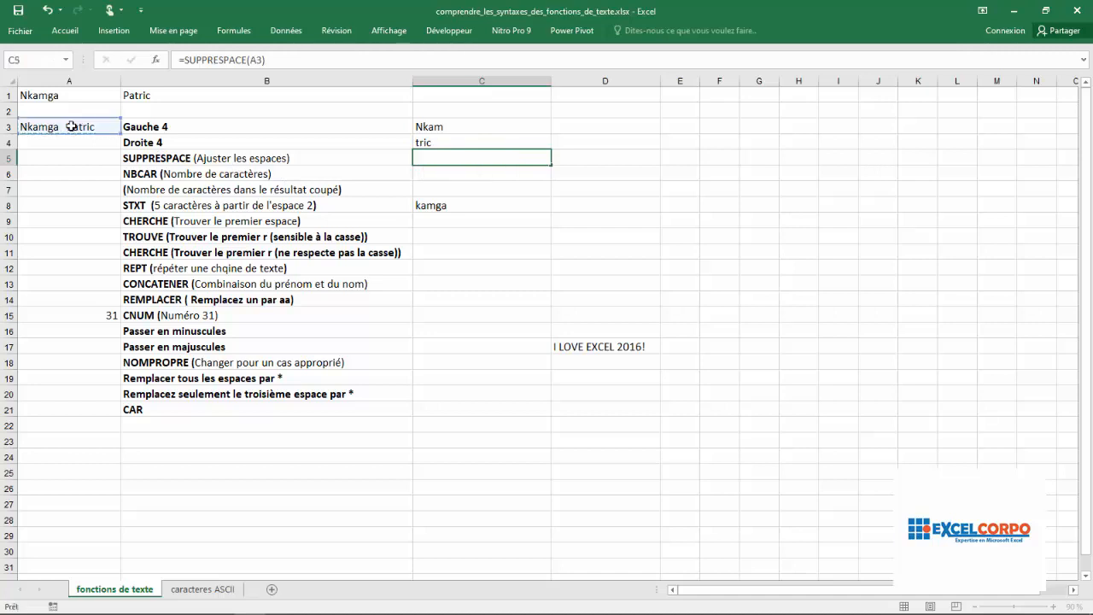
click(461, 159)
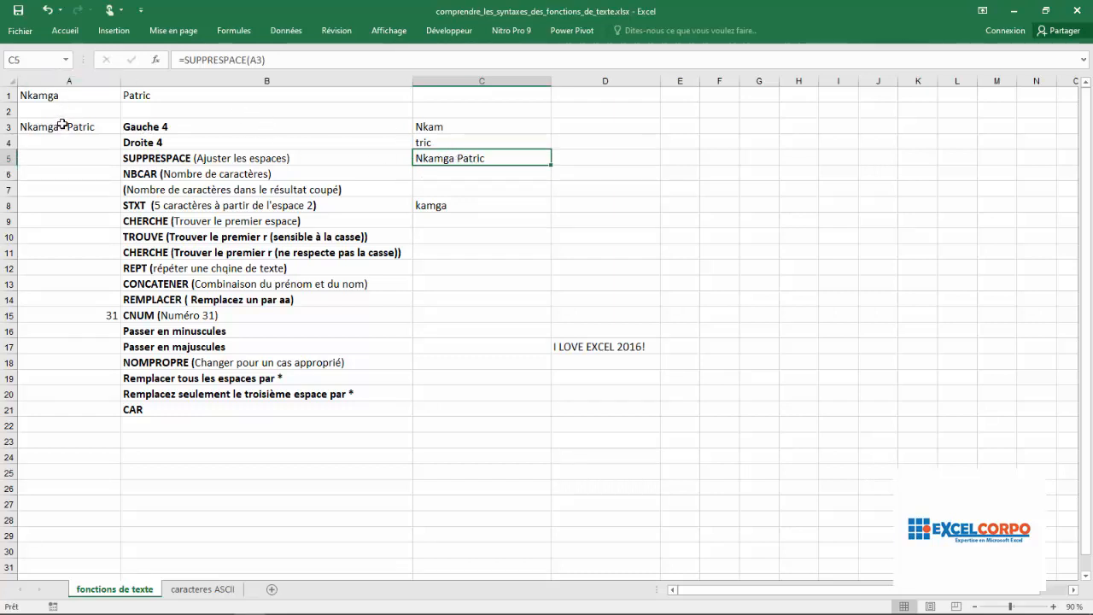
Enter =NBCAR(A3) in cell C6 to count the characters of the name in A3.
click(449, 176)
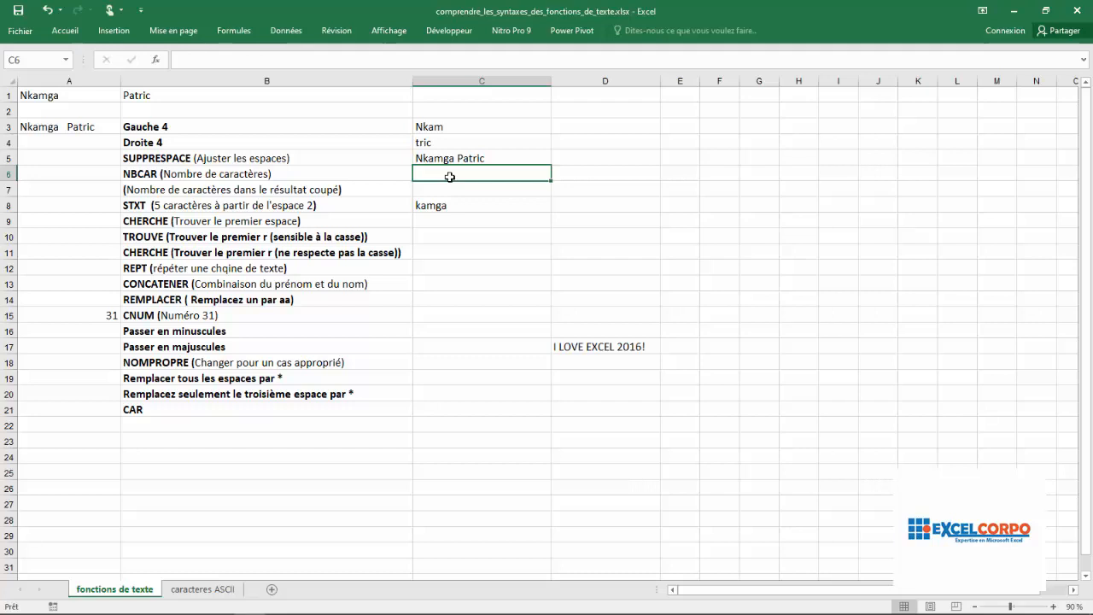
text(=)
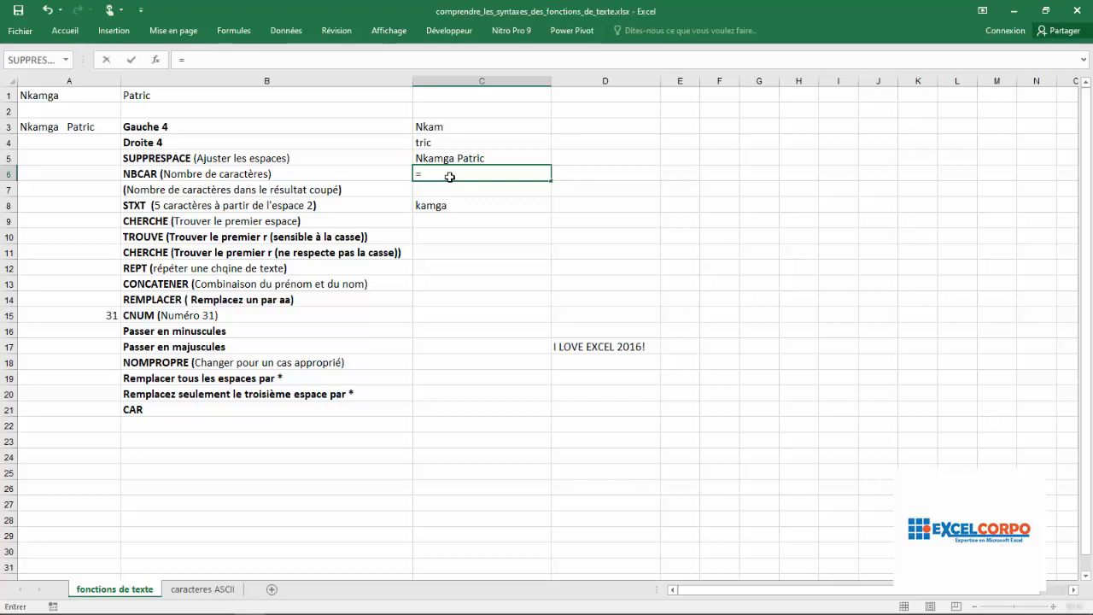
text(nb)
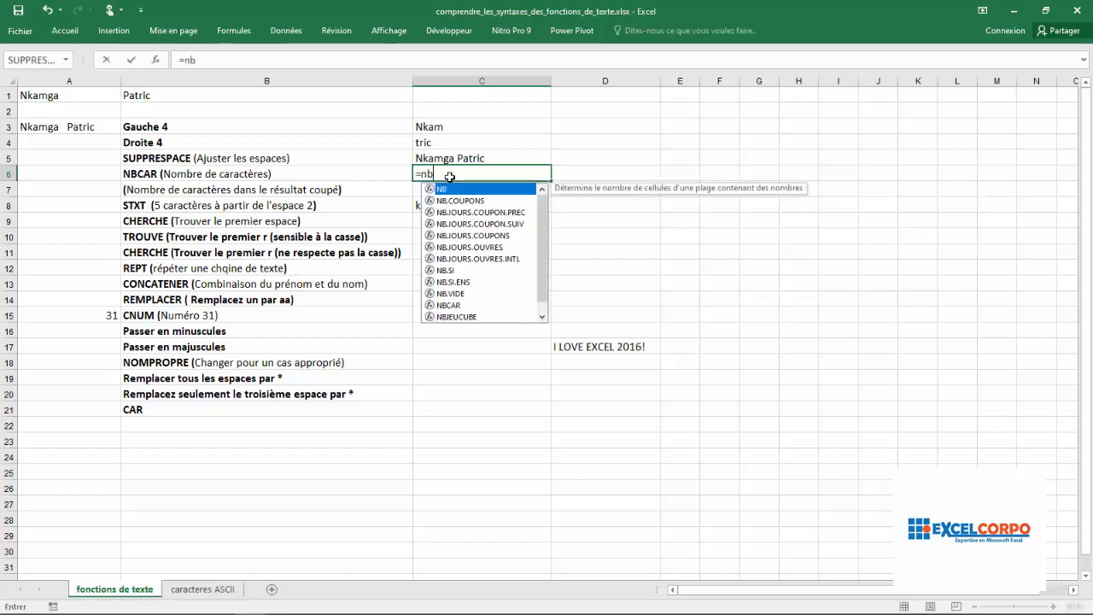
double_click(448, 306)
key(BackSpace)
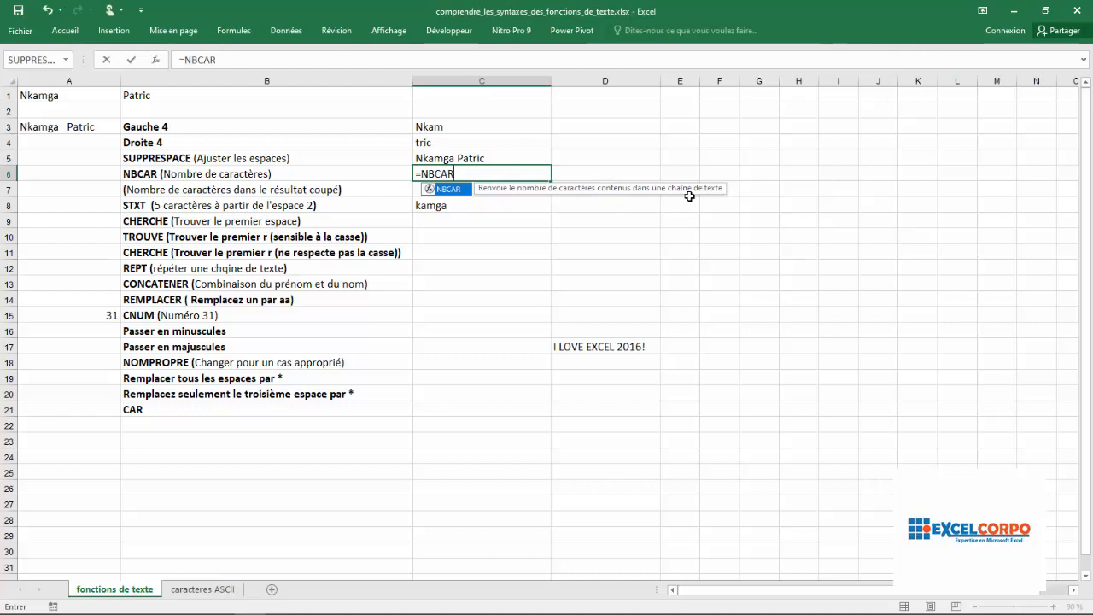
double_click(449, 189)
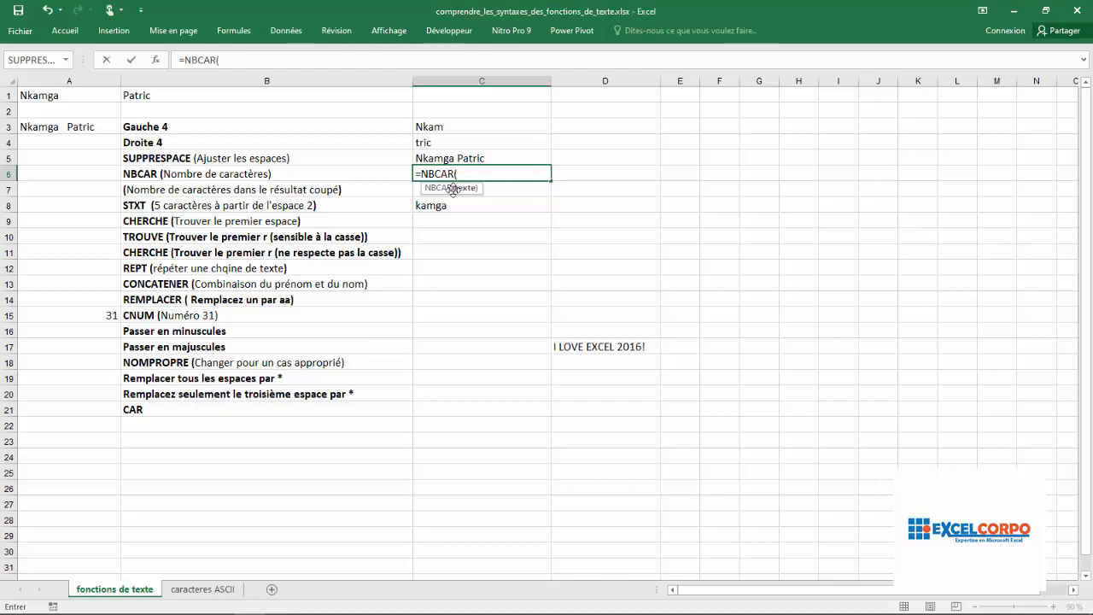
click(57, 129)
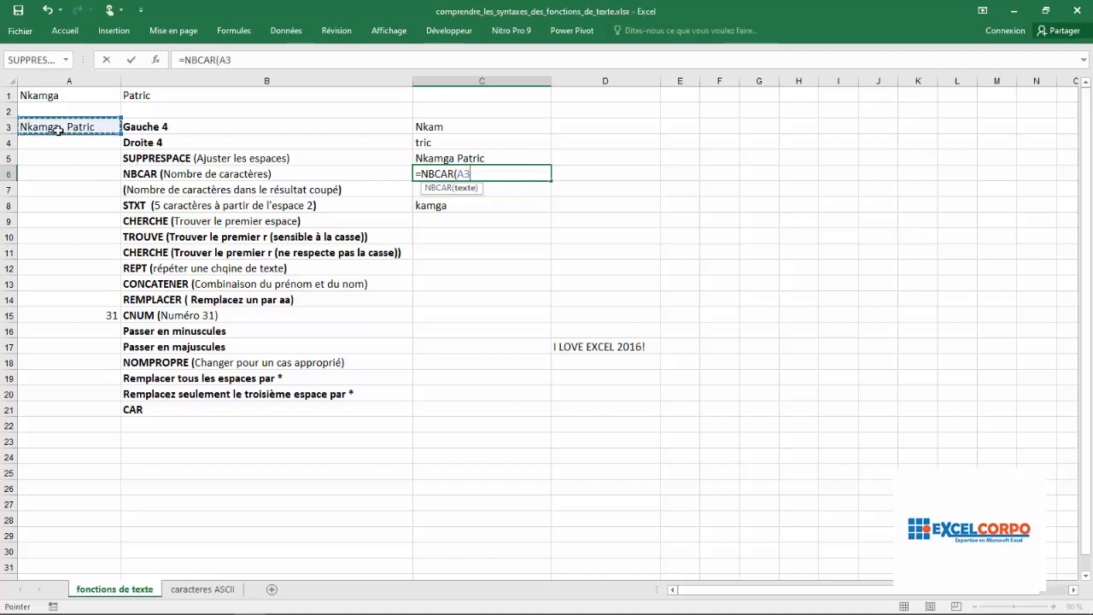
text())
key(Return)
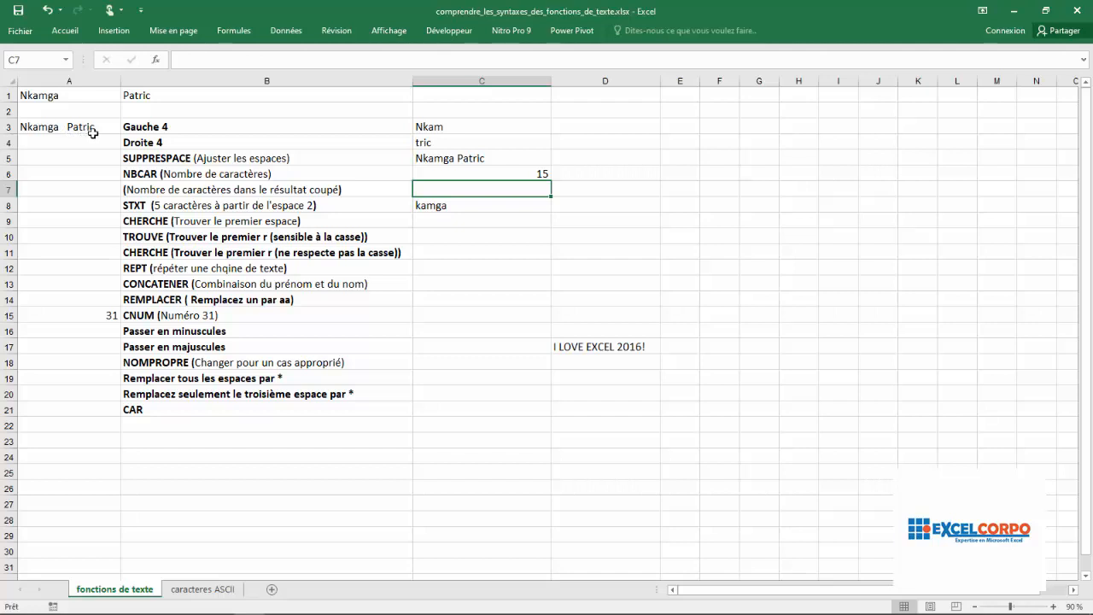
Delete the three spaces between the two names in cell A3 one at a time, committing the cell after each deletion.
click(49, 127)
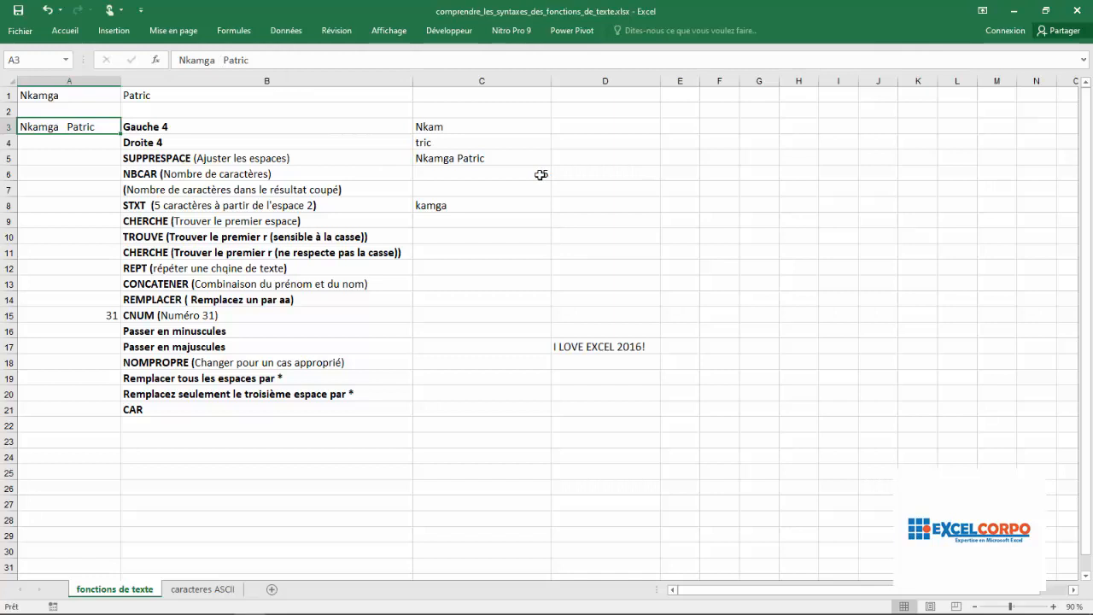
click(223, 60)
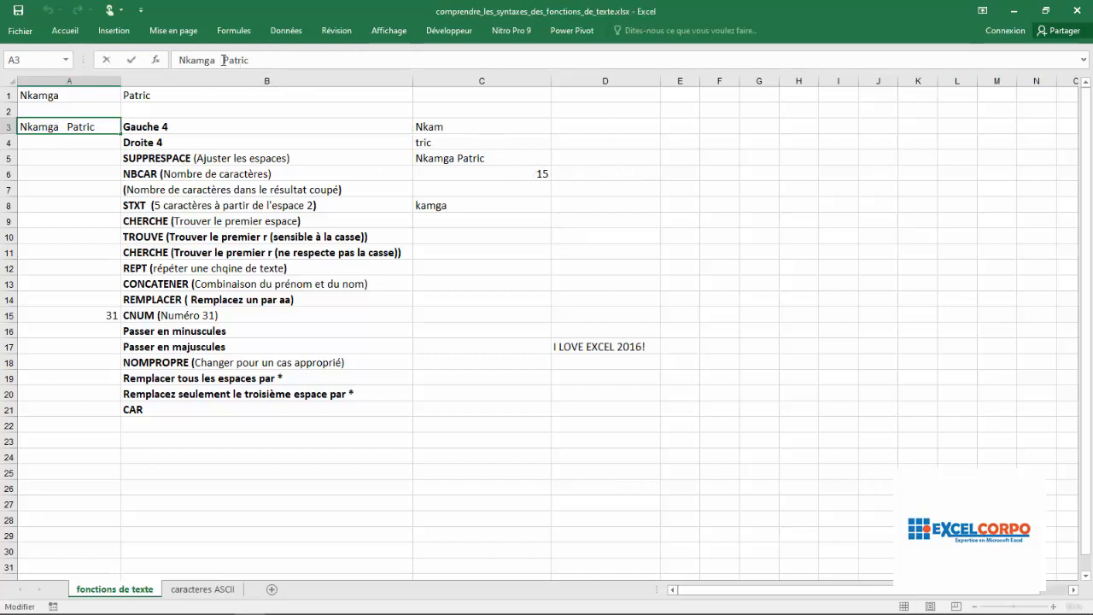
key(BackSpace)
key(Return)
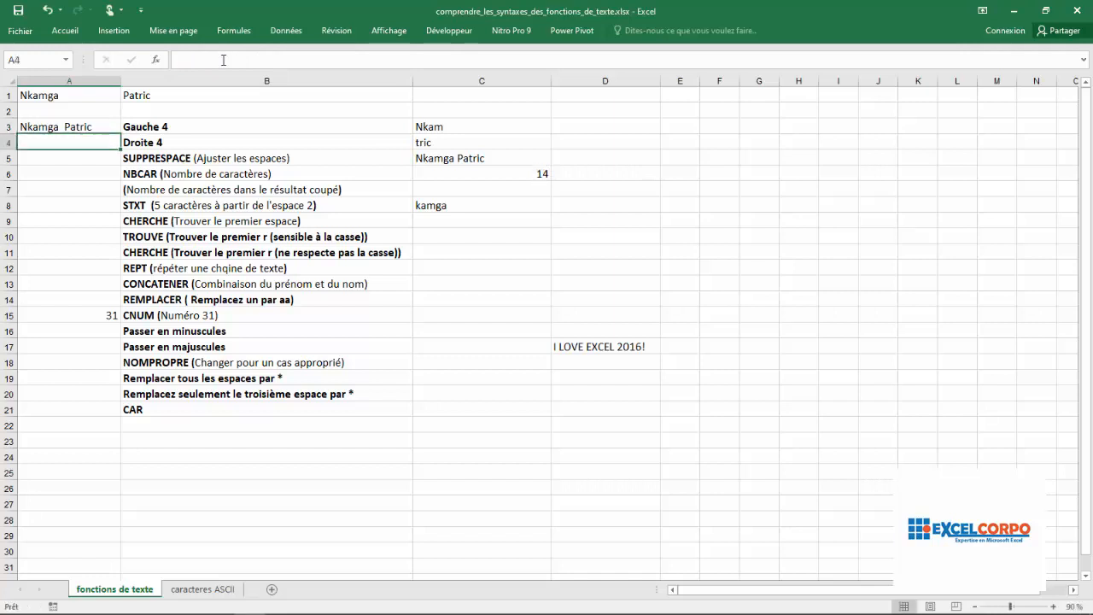
key(Up)
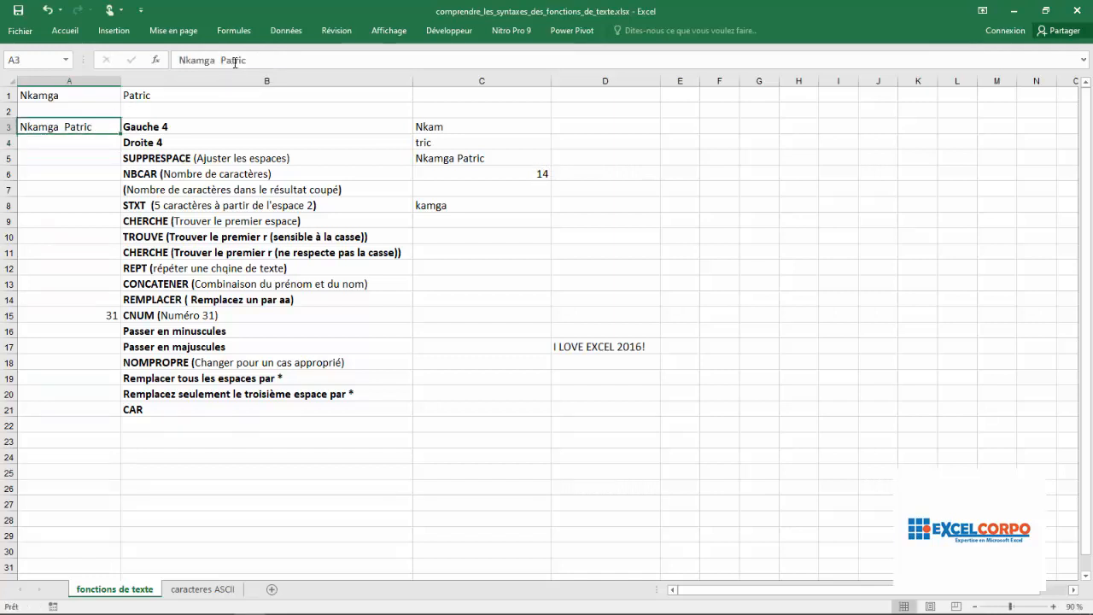
click(222, 59)
key(BackSpace)
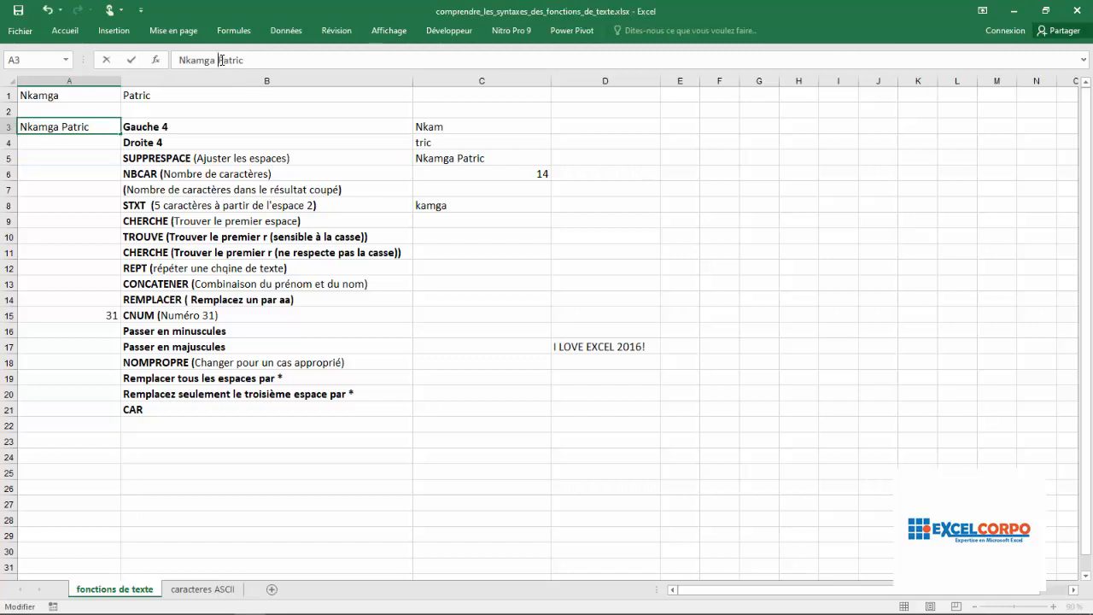
key(Return)
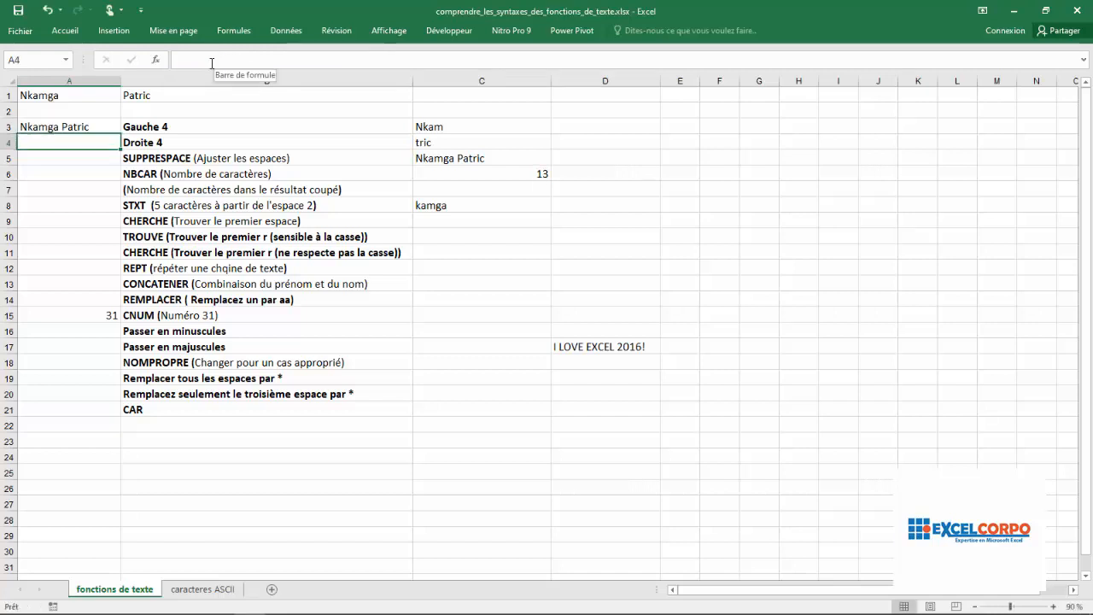
click(89, 125)
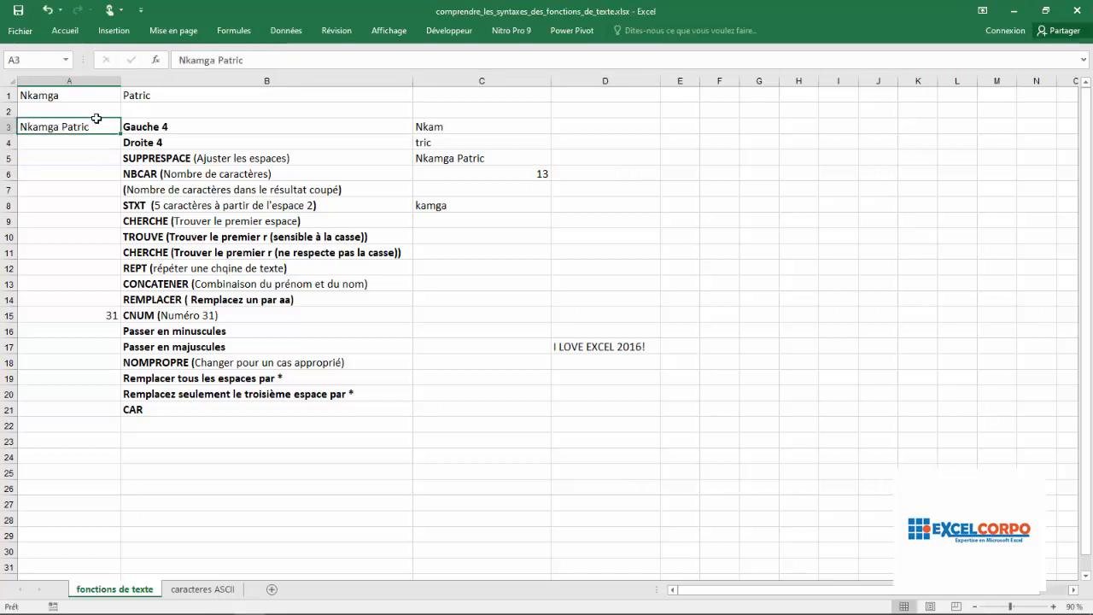
click(219, 59)
key(BackSpace)
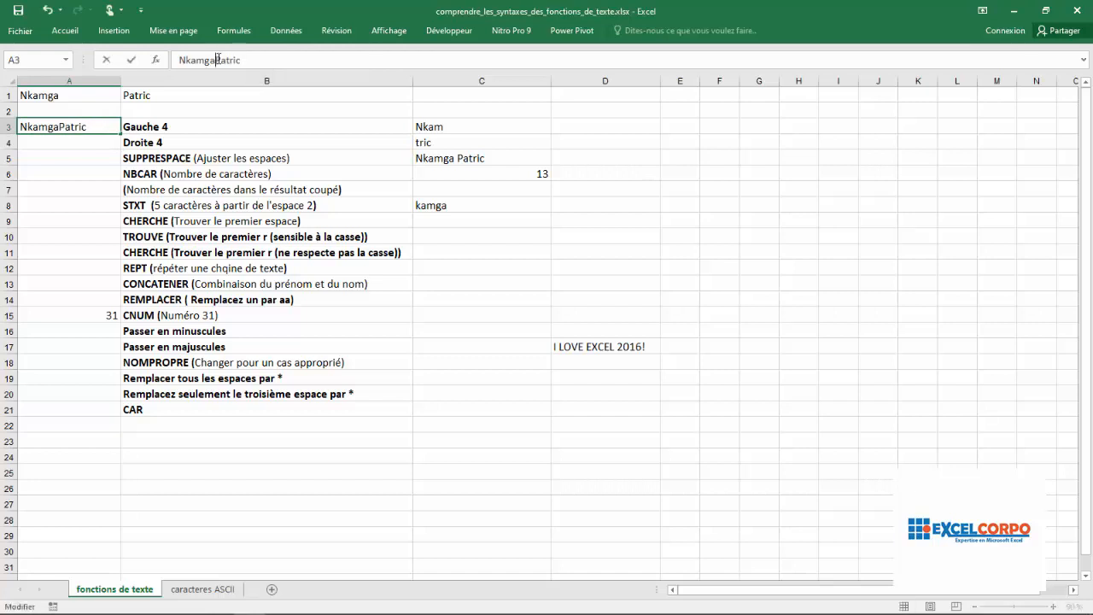
key(Return)
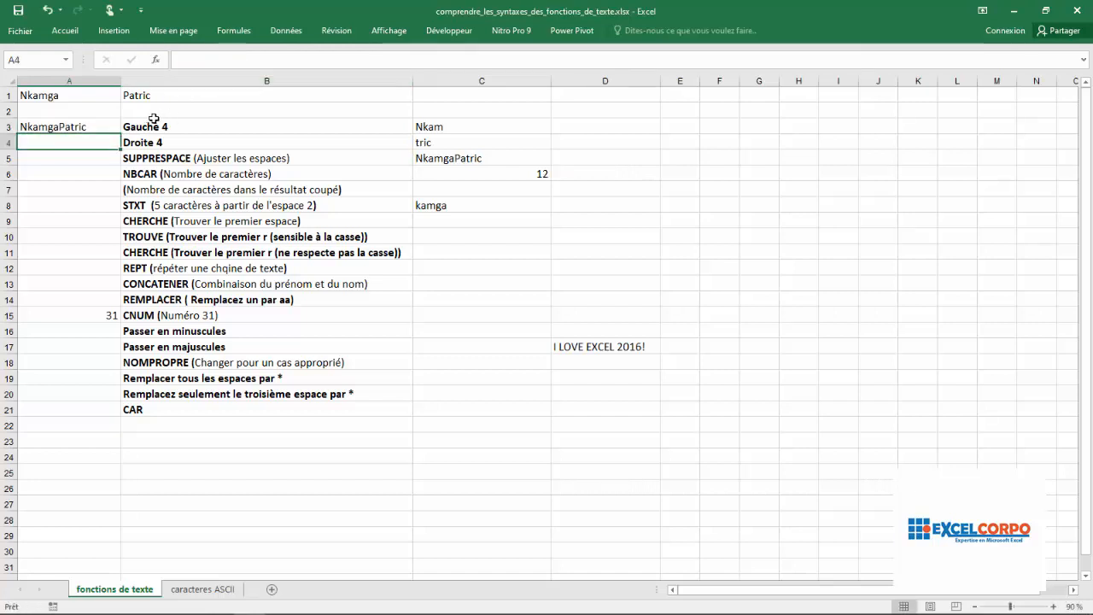
Reinsert three spaces between the two names in cell A3 and review the NBCAR formula in C6.
click(109, 128)
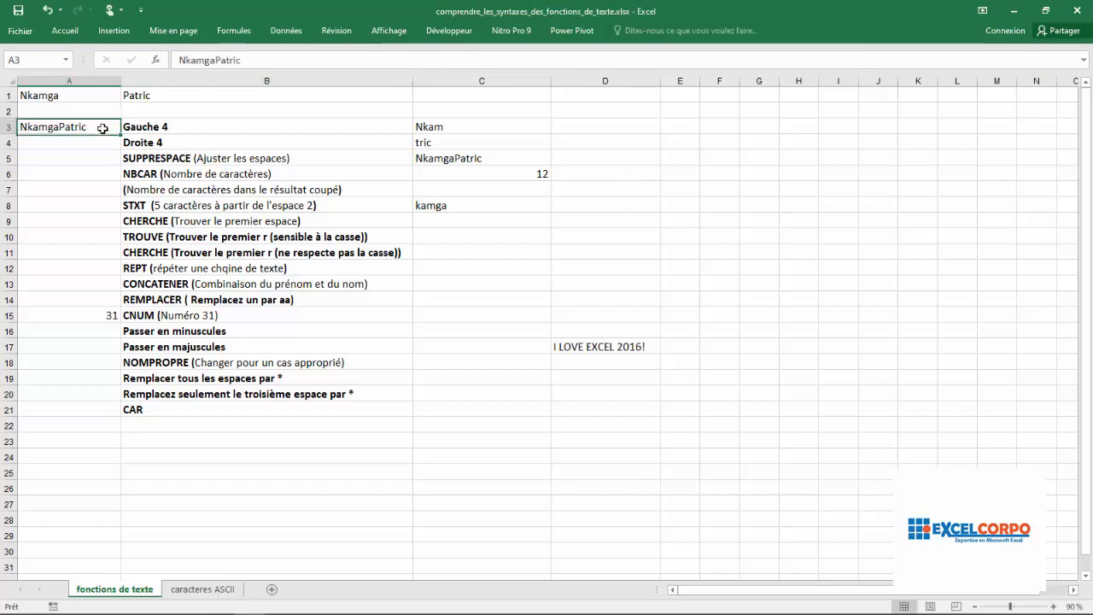
click(217, 60)
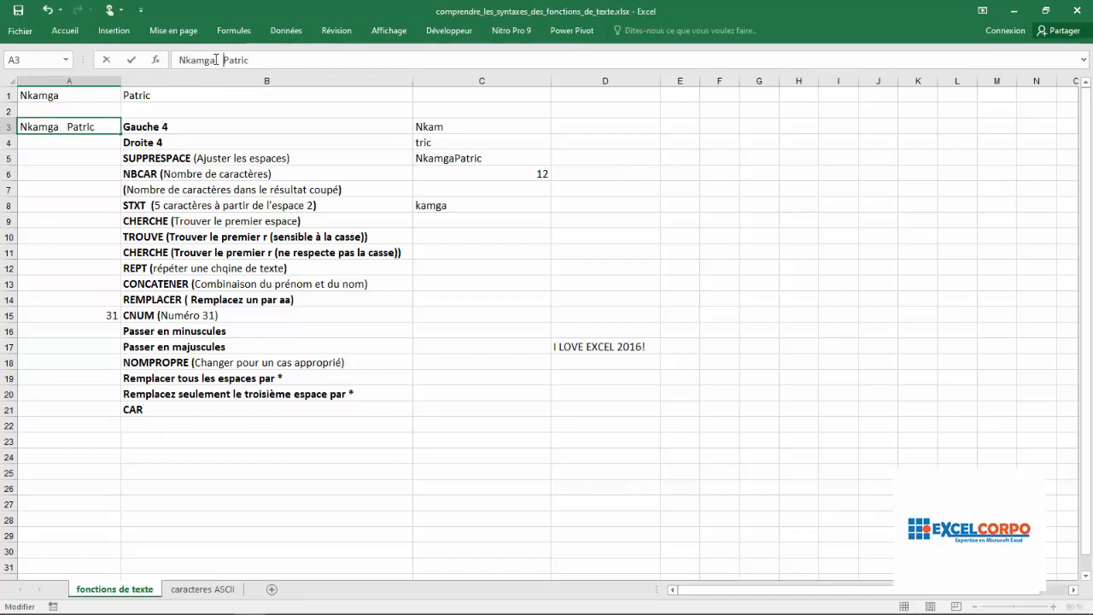
key(Return)
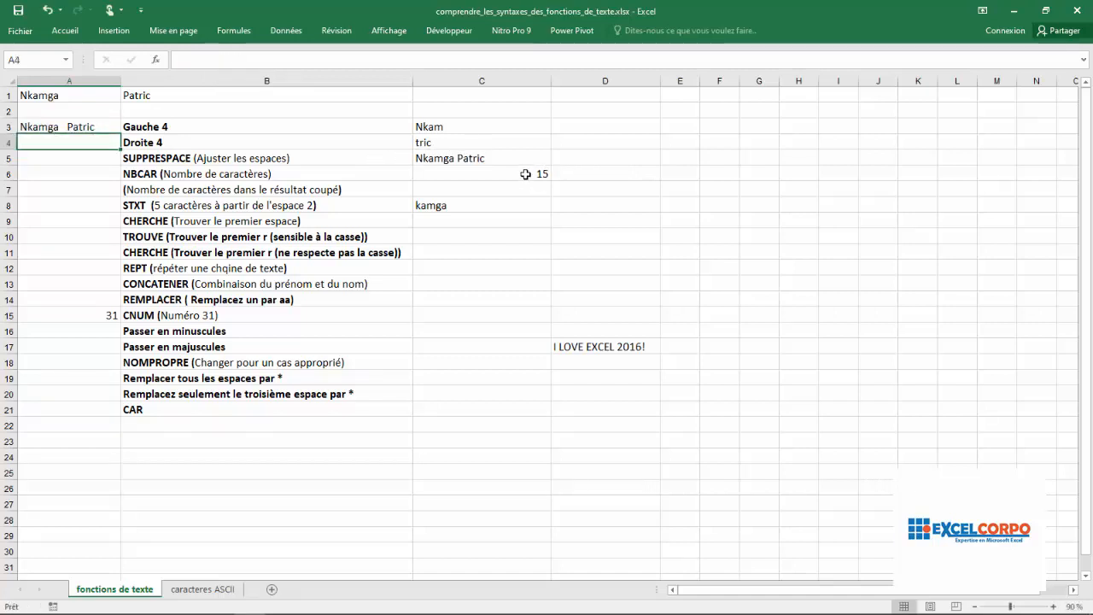
click(523, 171)
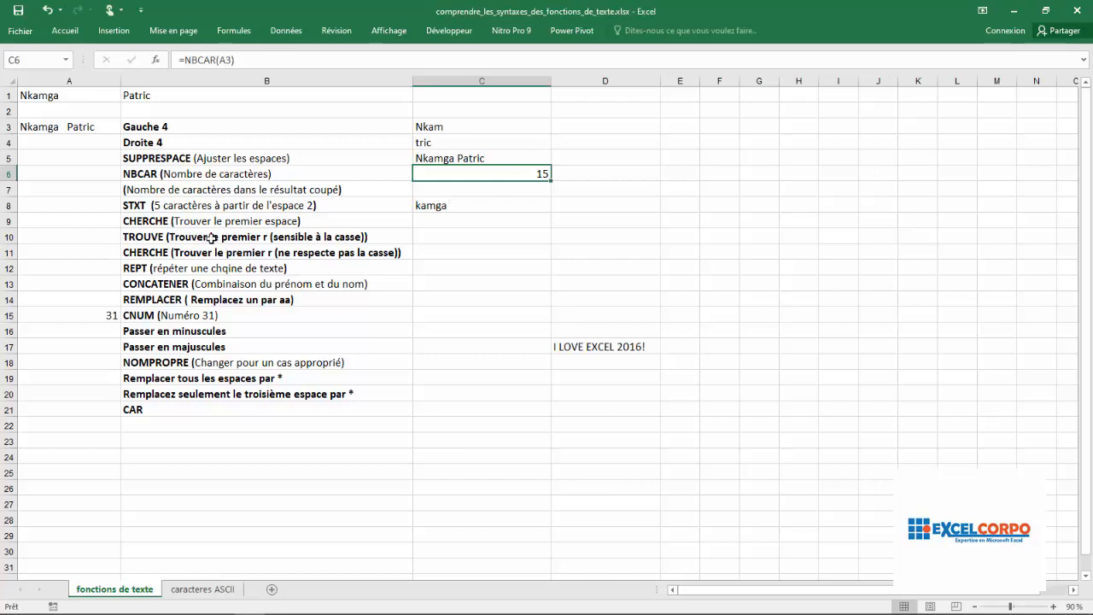
Enter =TROUVE("r";A3;1) in cell C10 to find the first lowercase r in A3, and review the formula.
click(438, 237)
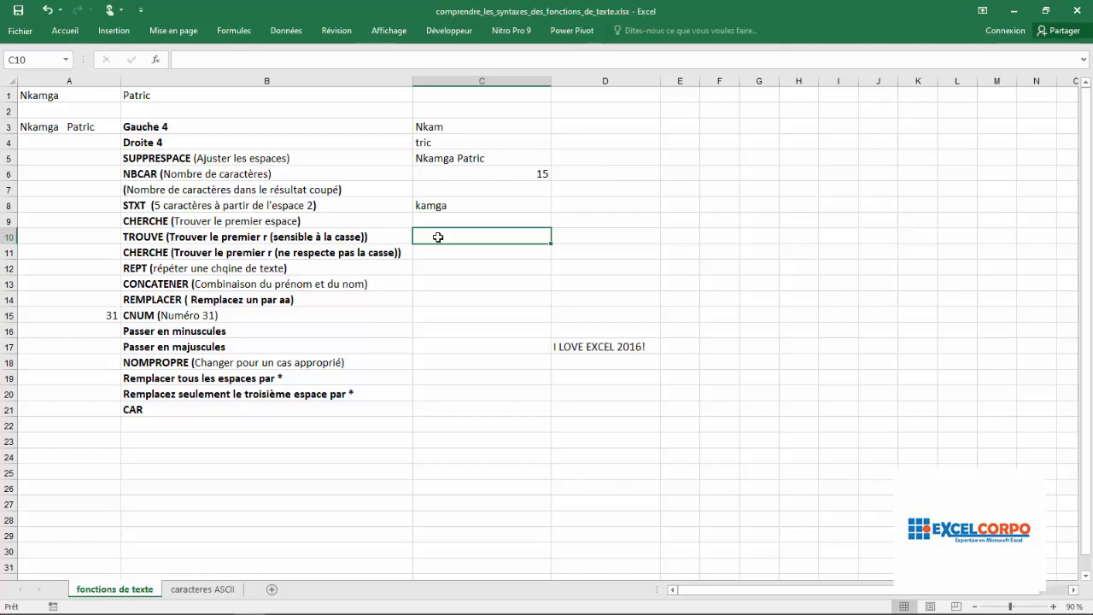
text(=tr)
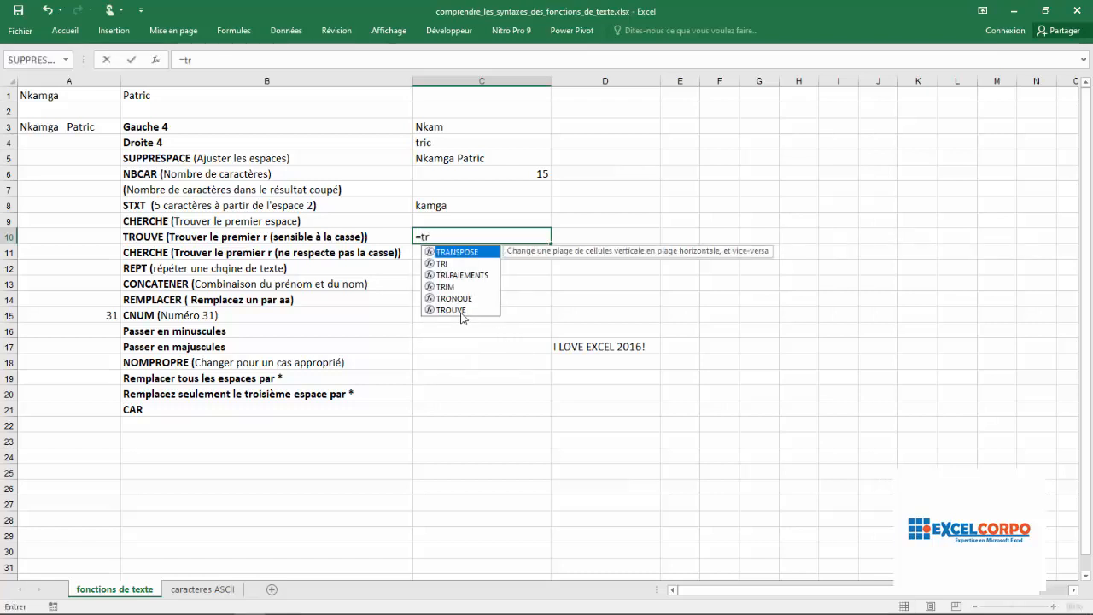
click(462, 310)
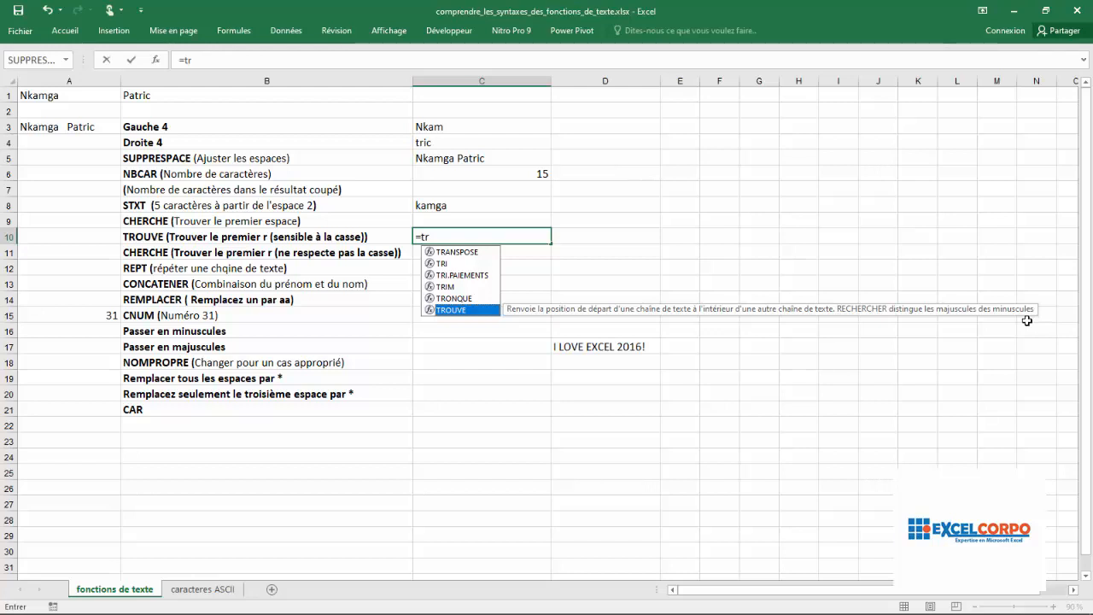
double_click(471, 311)
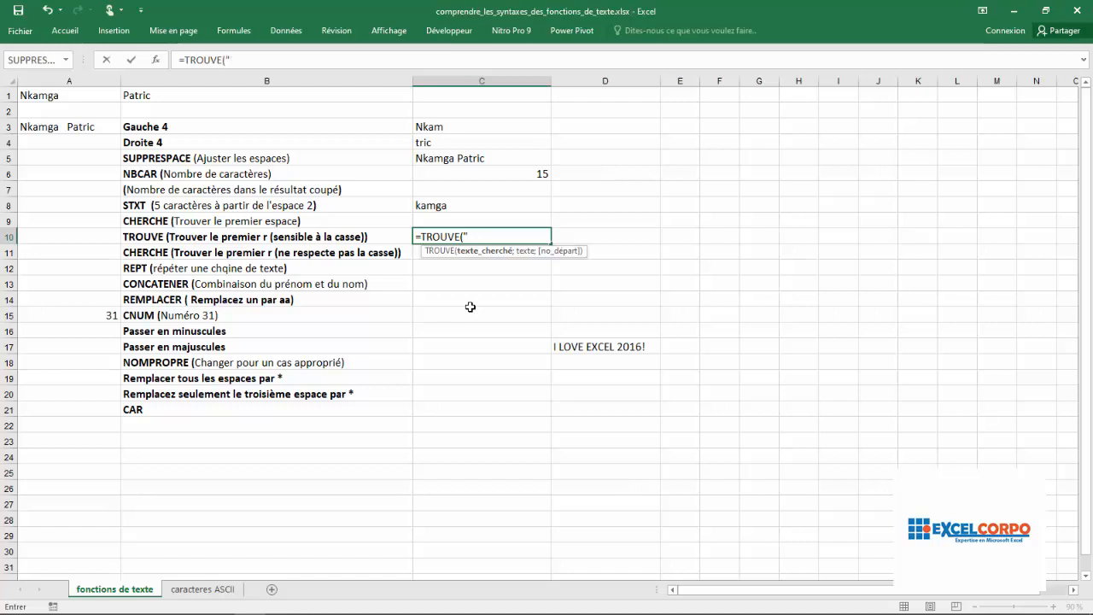
text(r")
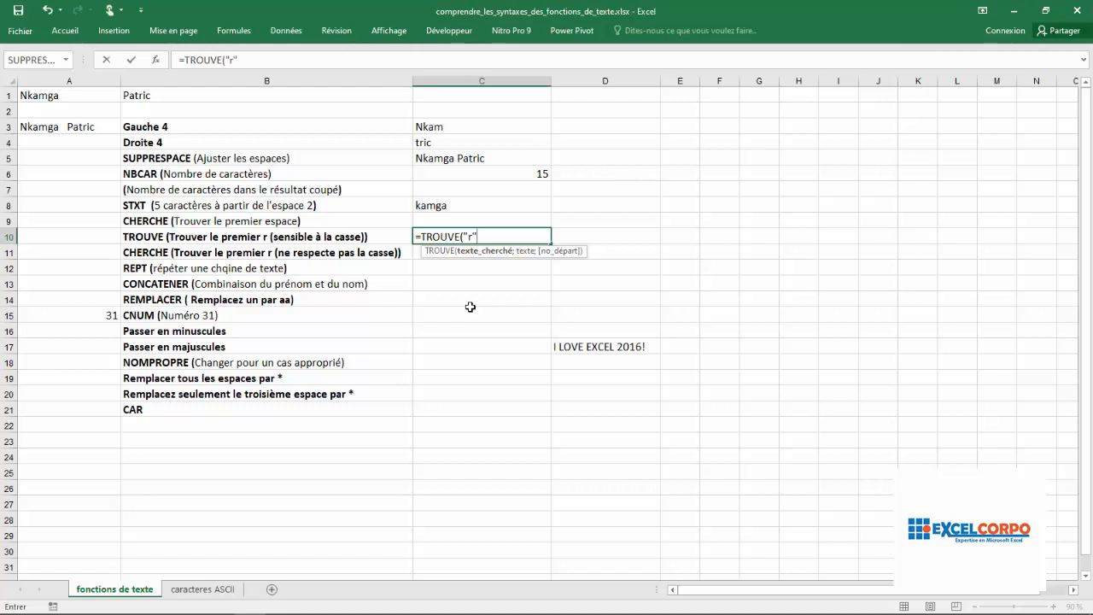
text(;)
click(75, 127)
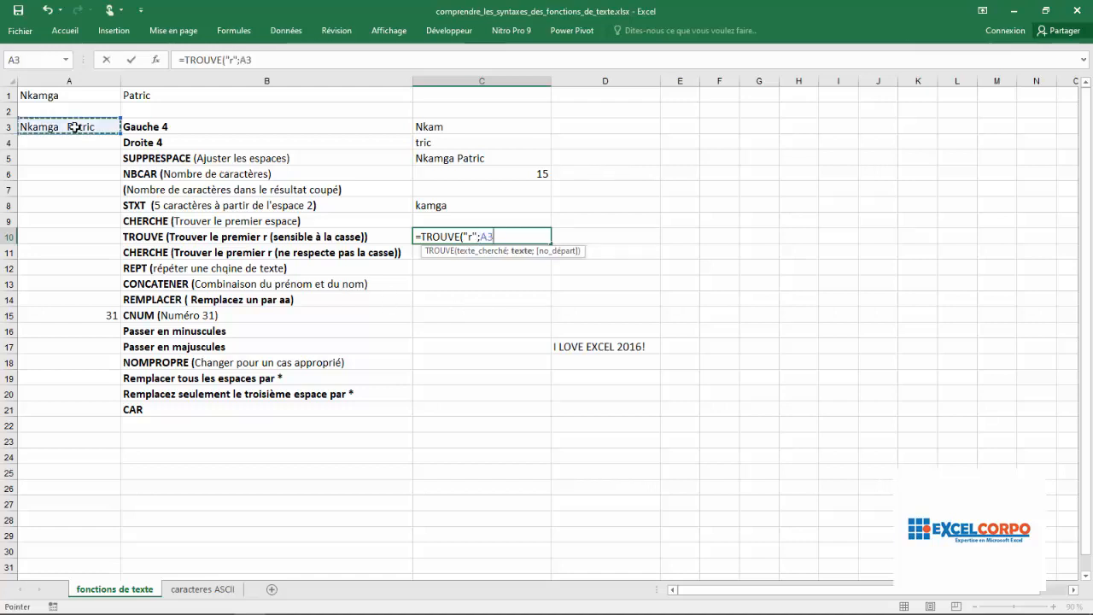
key(F8)
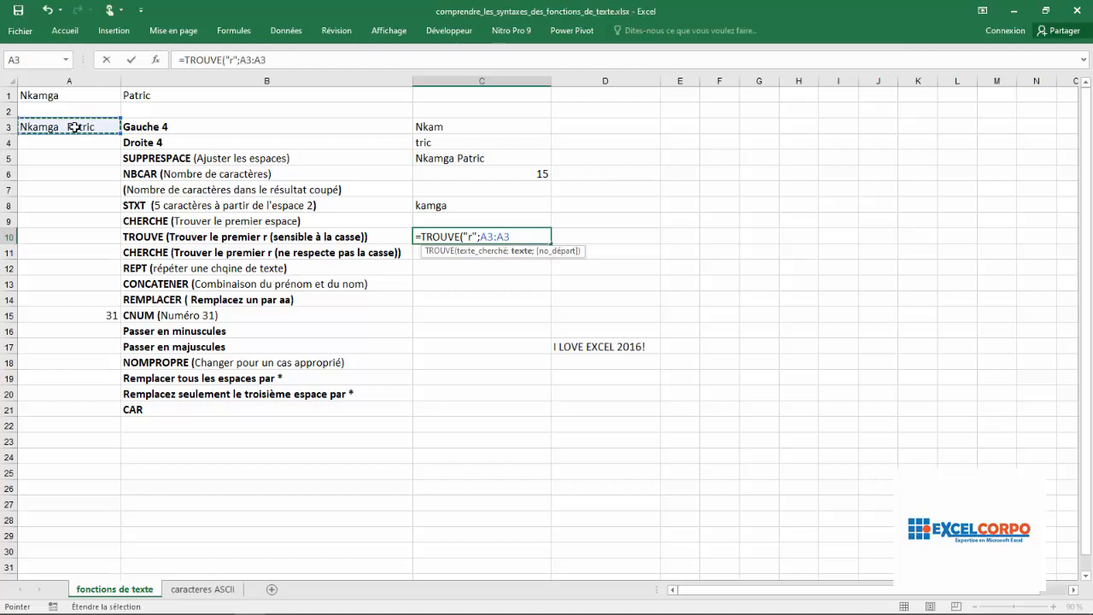
key(BackSpace)
key(BackSpace)
key(BackSpace)
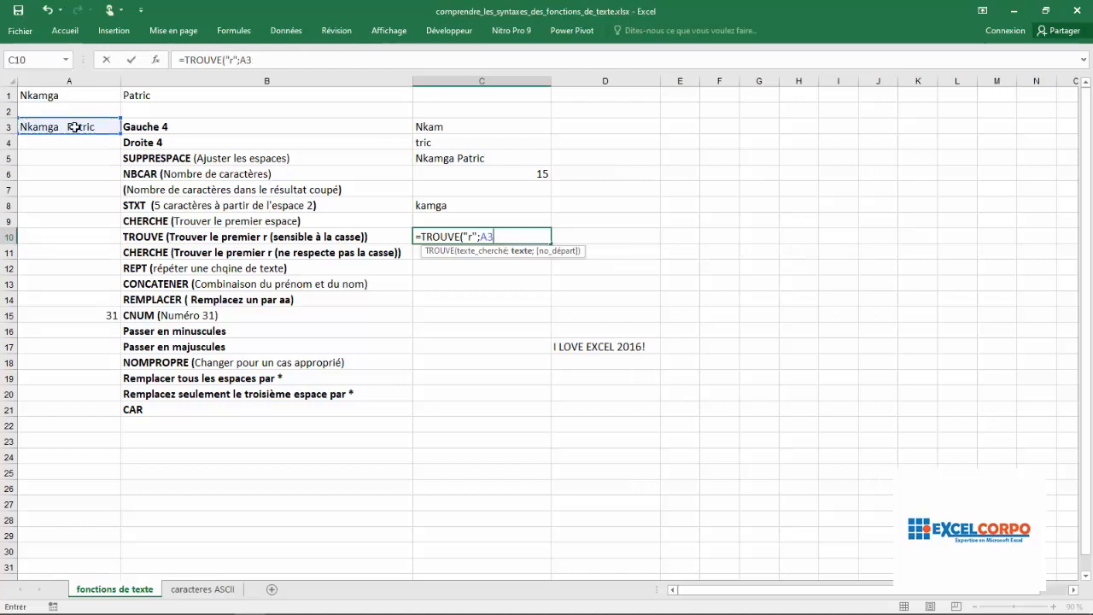
text(;1)
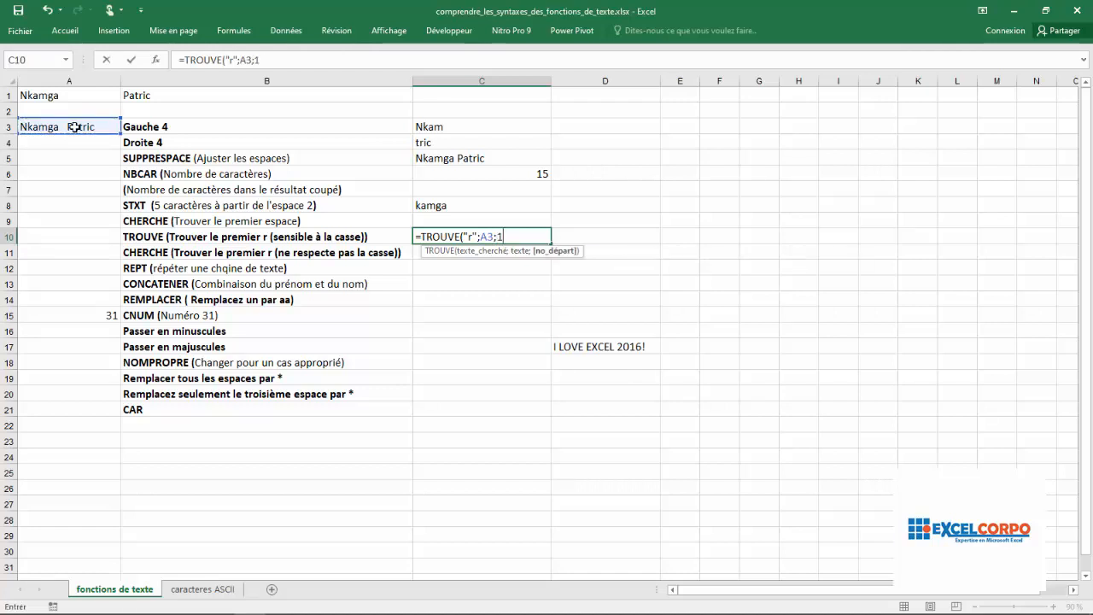
text())
key(Return)
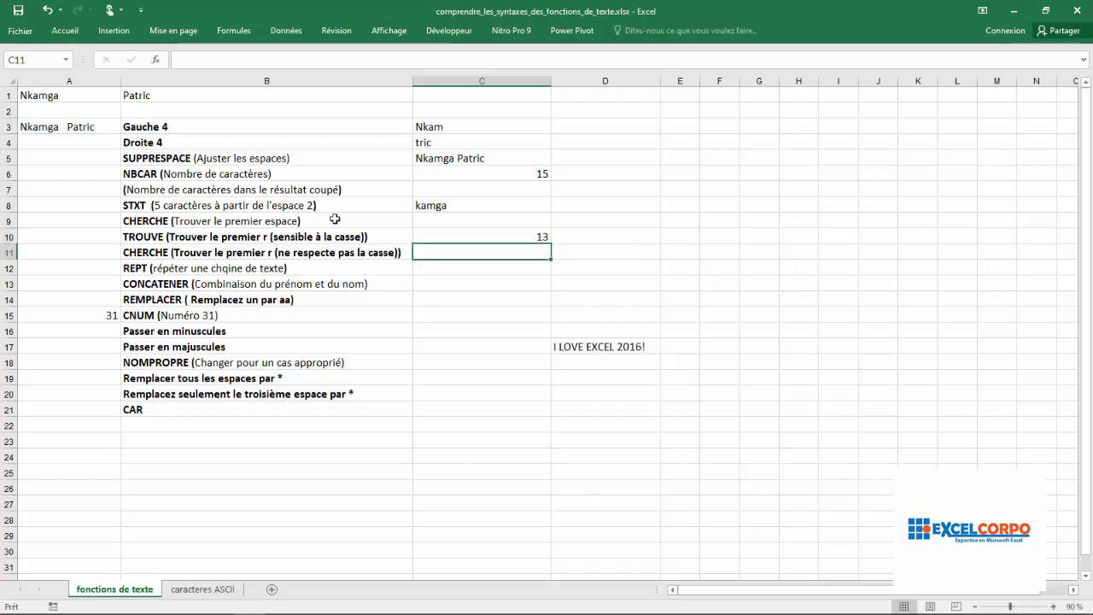
click(455, 239)
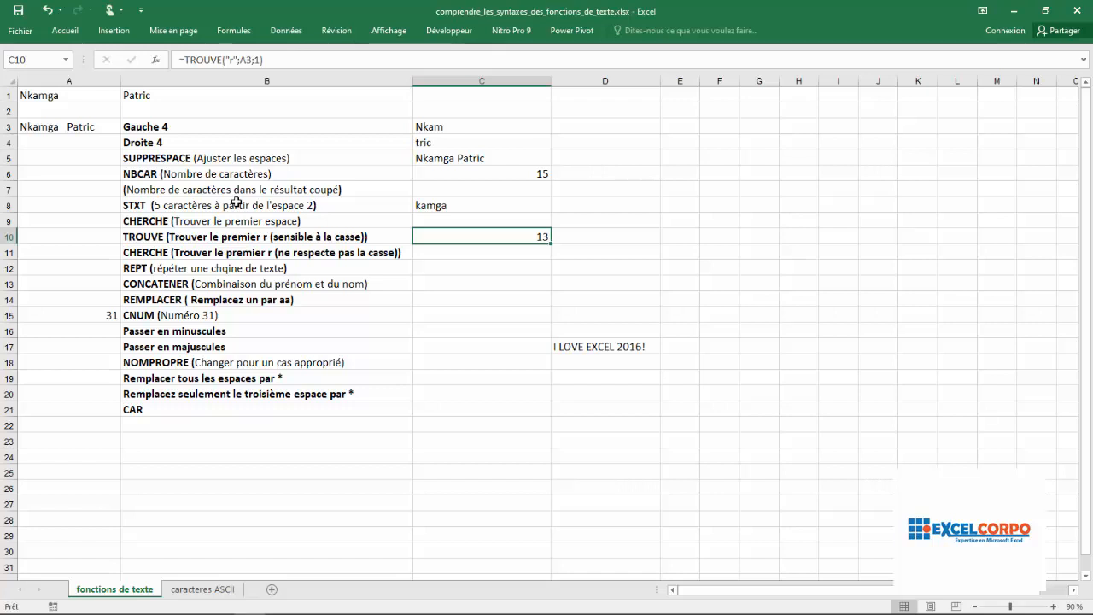
Enter =CHERCHE("r";A3;1) in cell C11 to find the first r in A3 regardless of case.
click(471, 256)
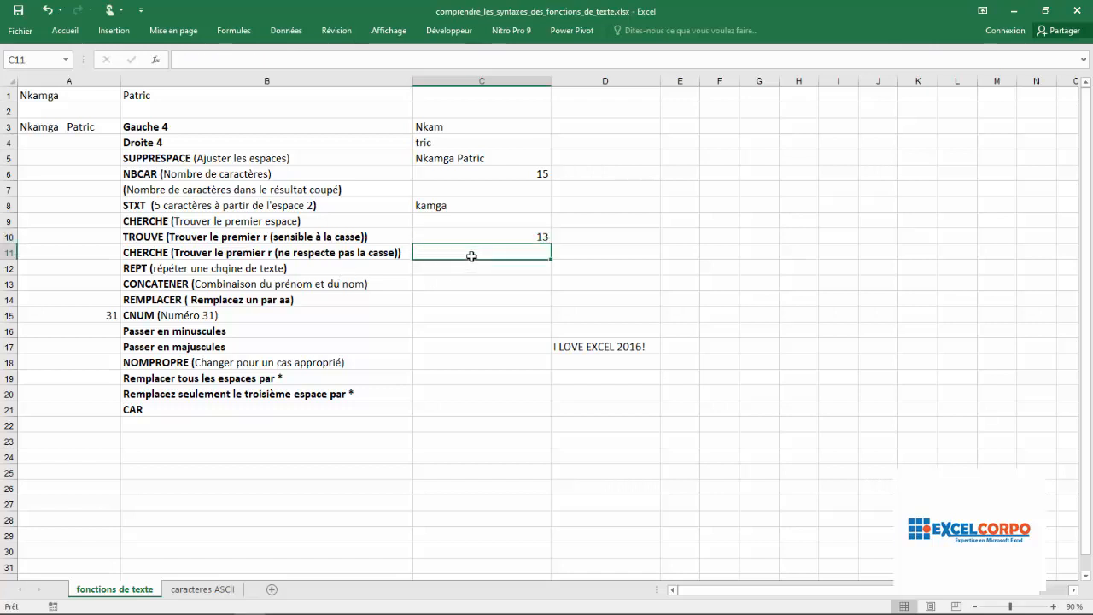
text(=rec)
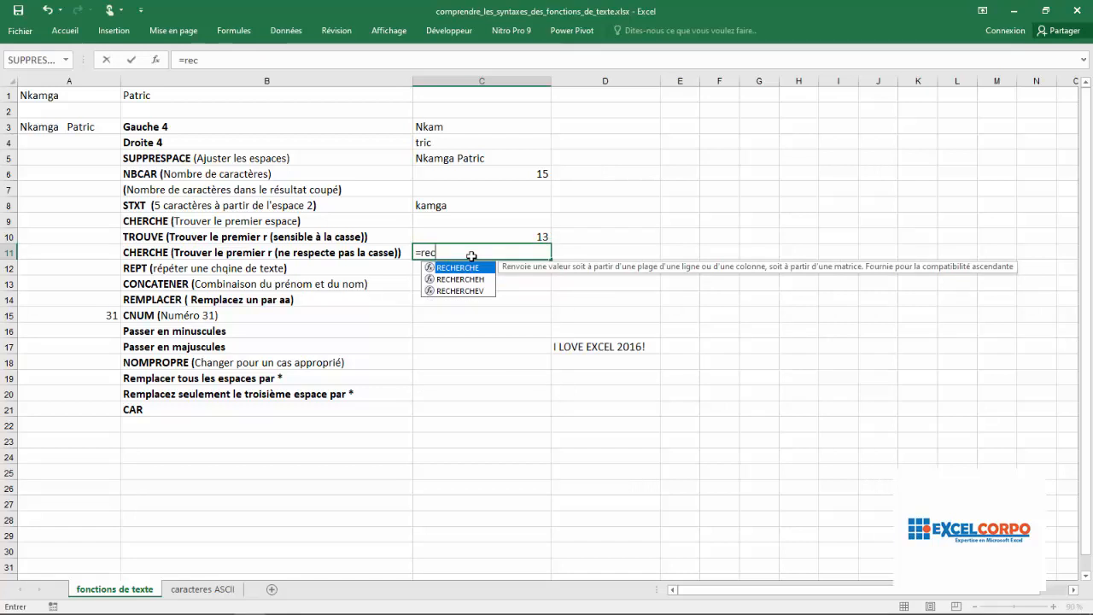
key(BackSpace)
key(BackSpace)
key(BackSpace)
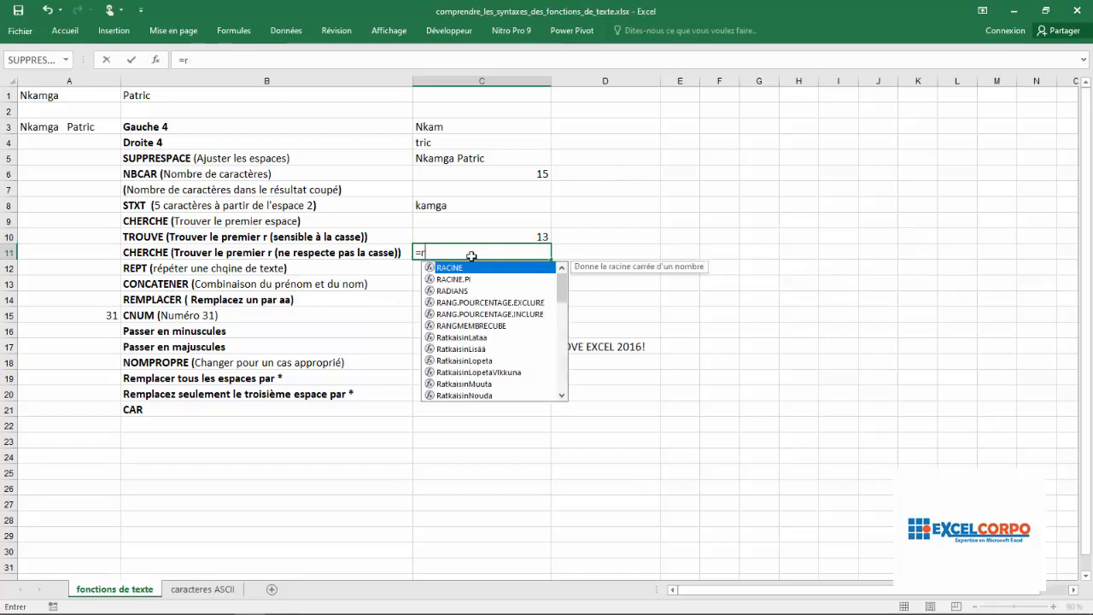
text(cher)
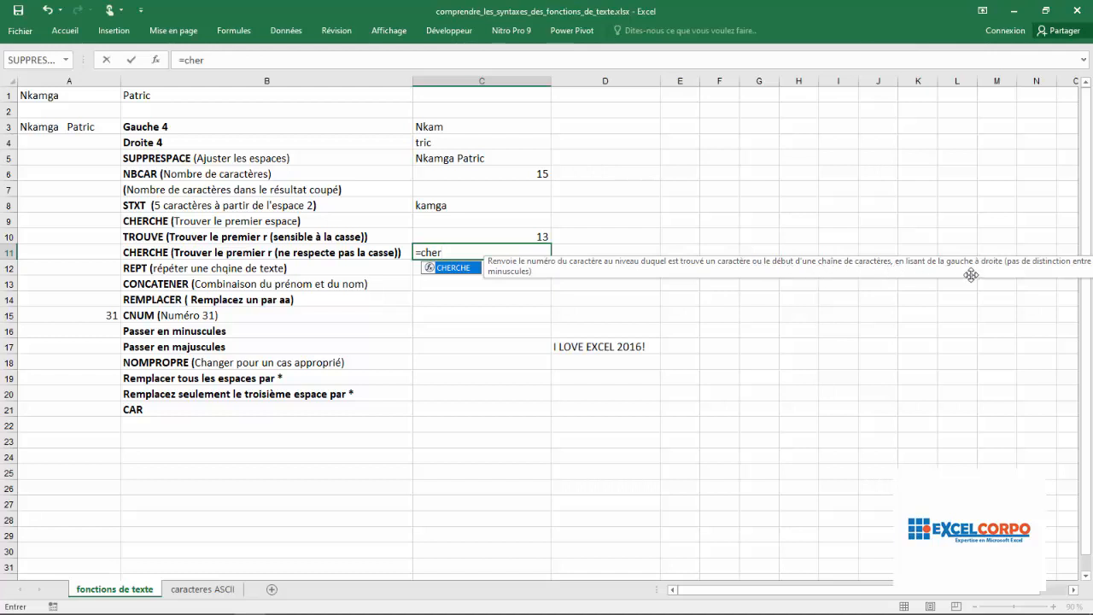
double_click(451, 270)
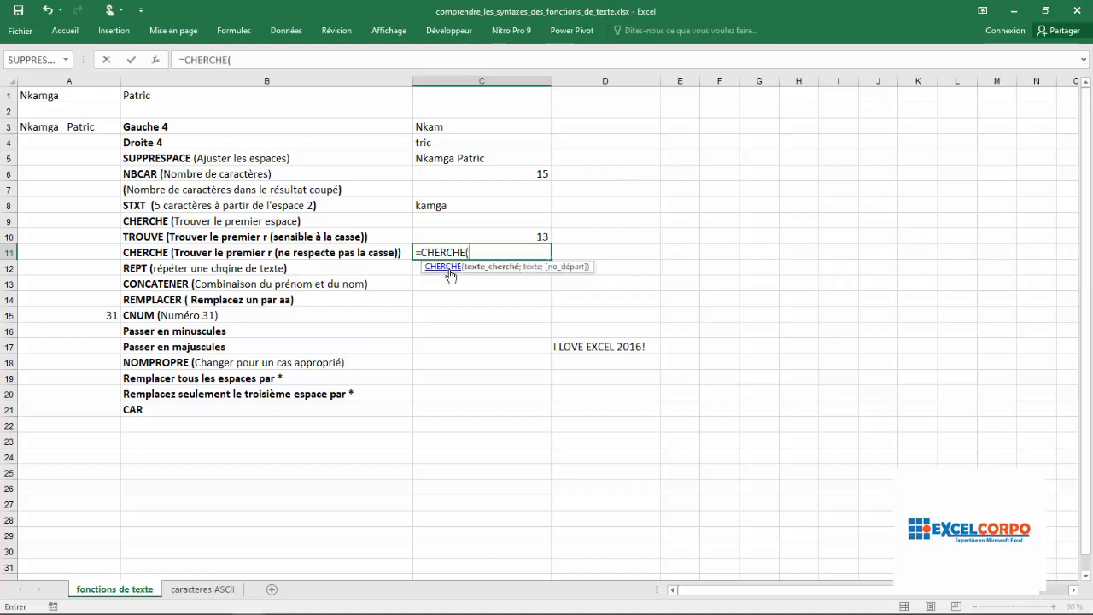
text(")
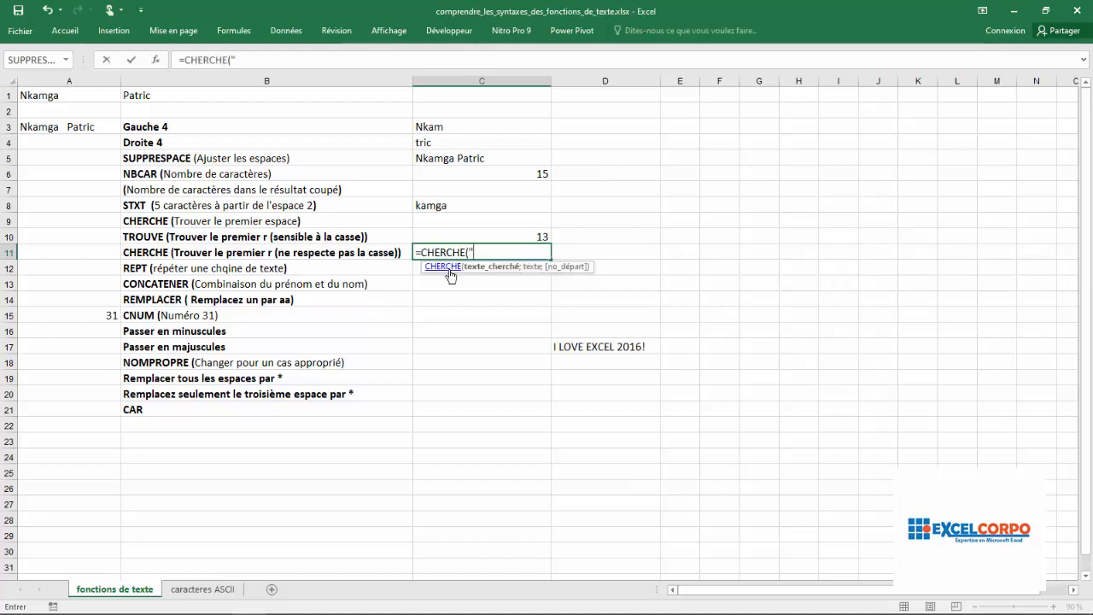
text(r)
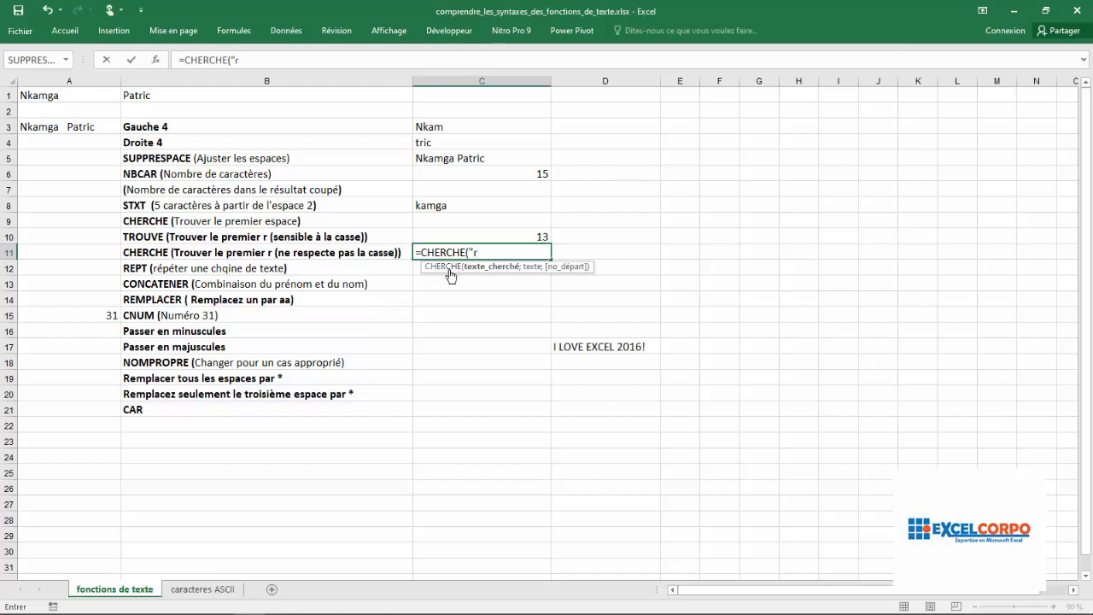
text(";)
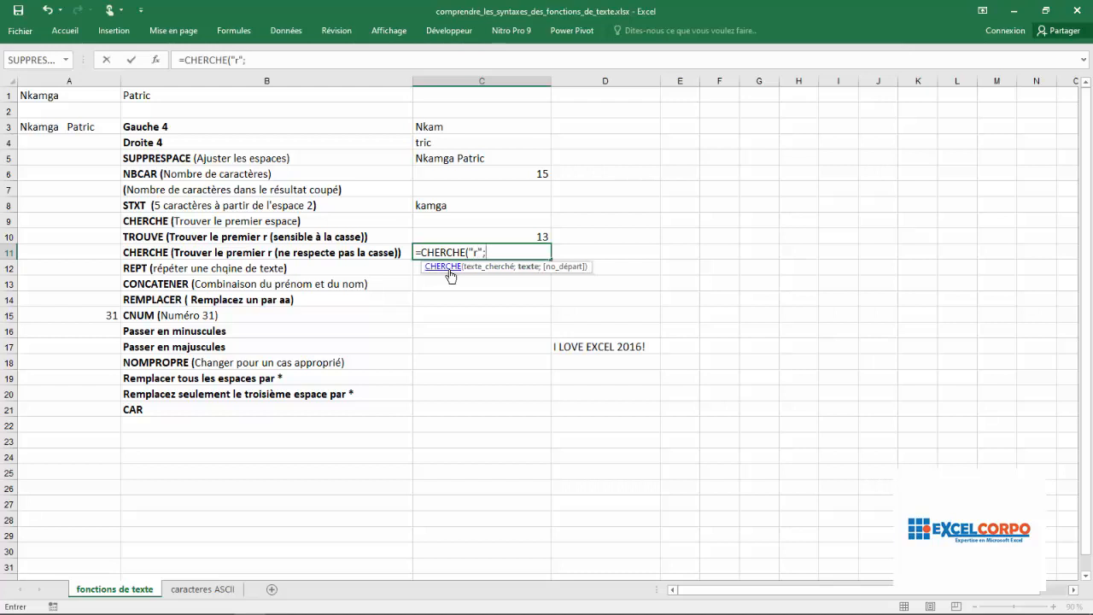
text(A)
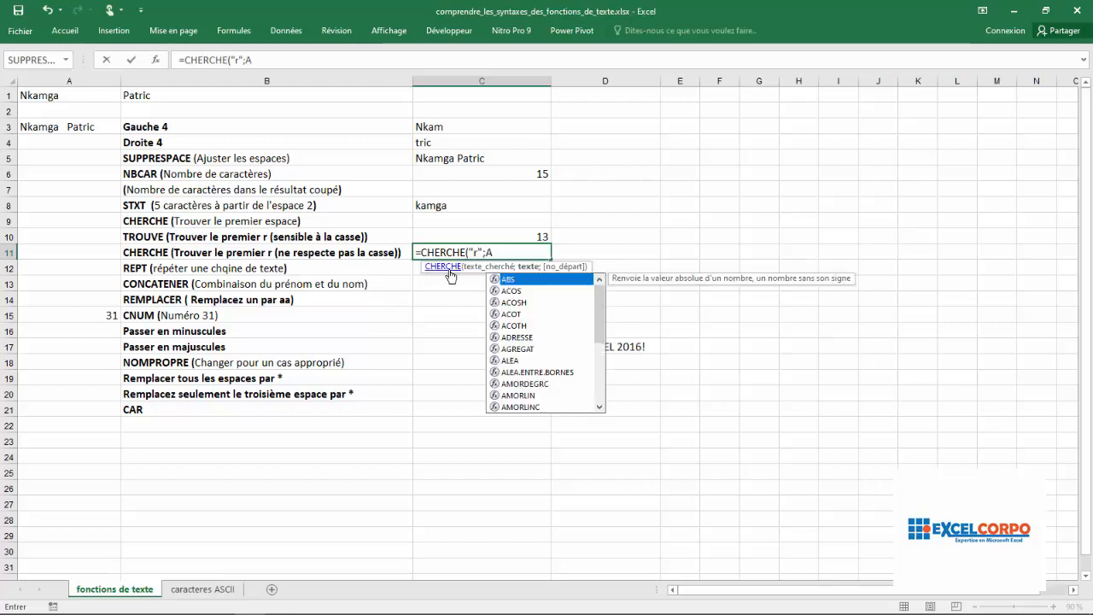
text(3)
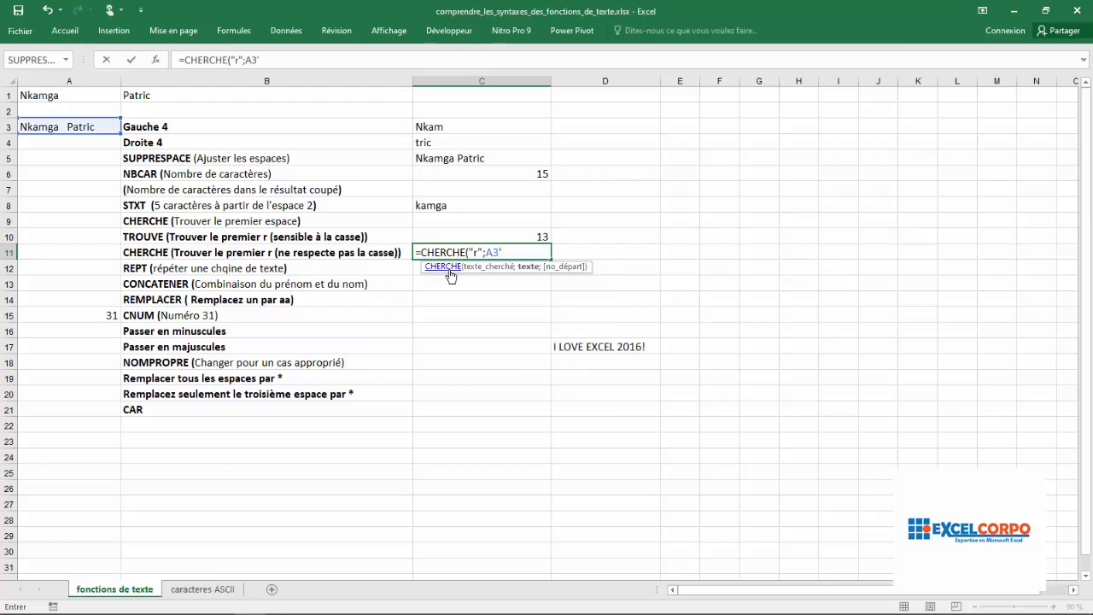
text(;1)
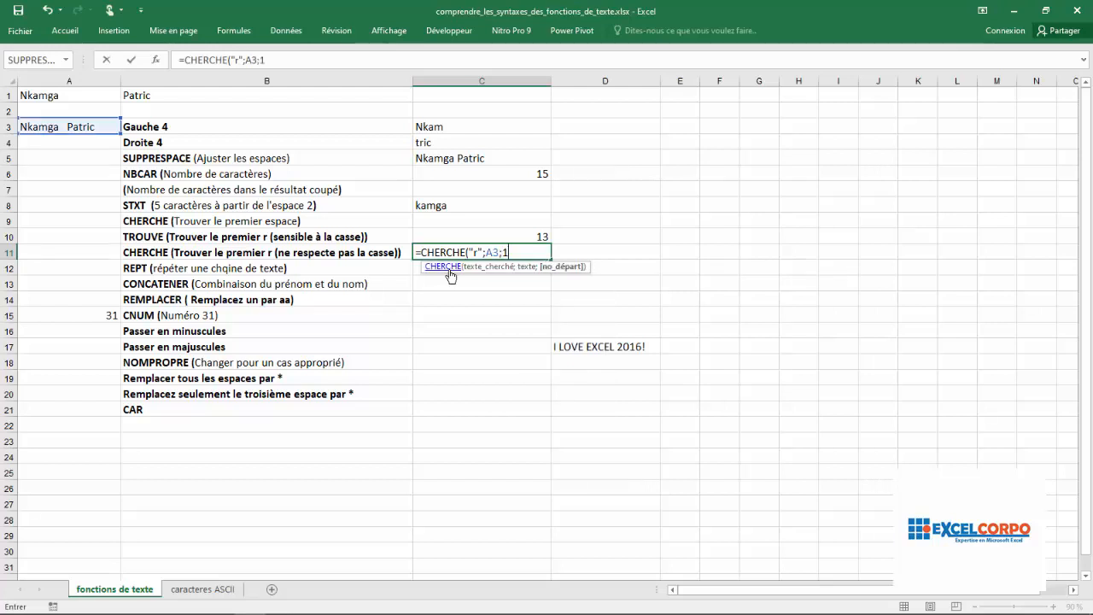
text())
key(Return)
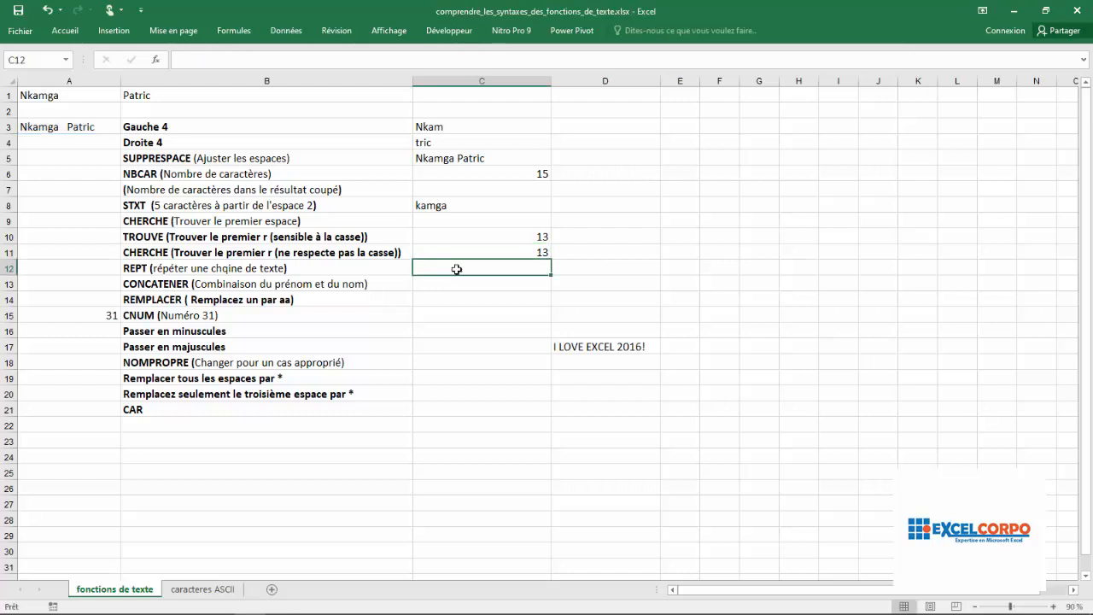
Change the search text of the TROUVE formula in C10 to uppercase "R" and review the formula.
click(510, 239)
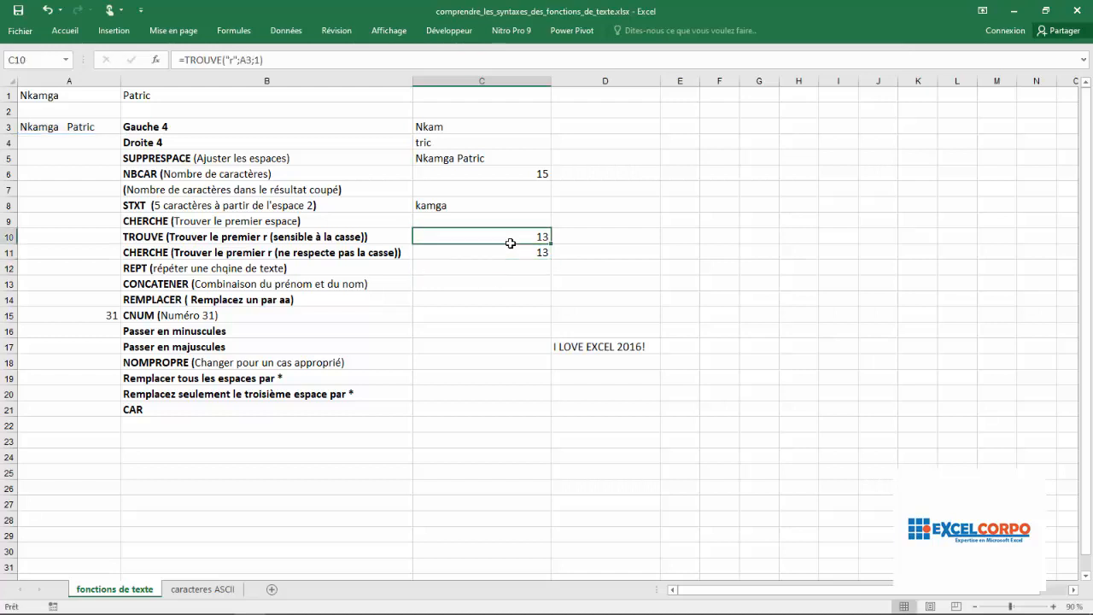
click(232, 61)
key(BackSpace)
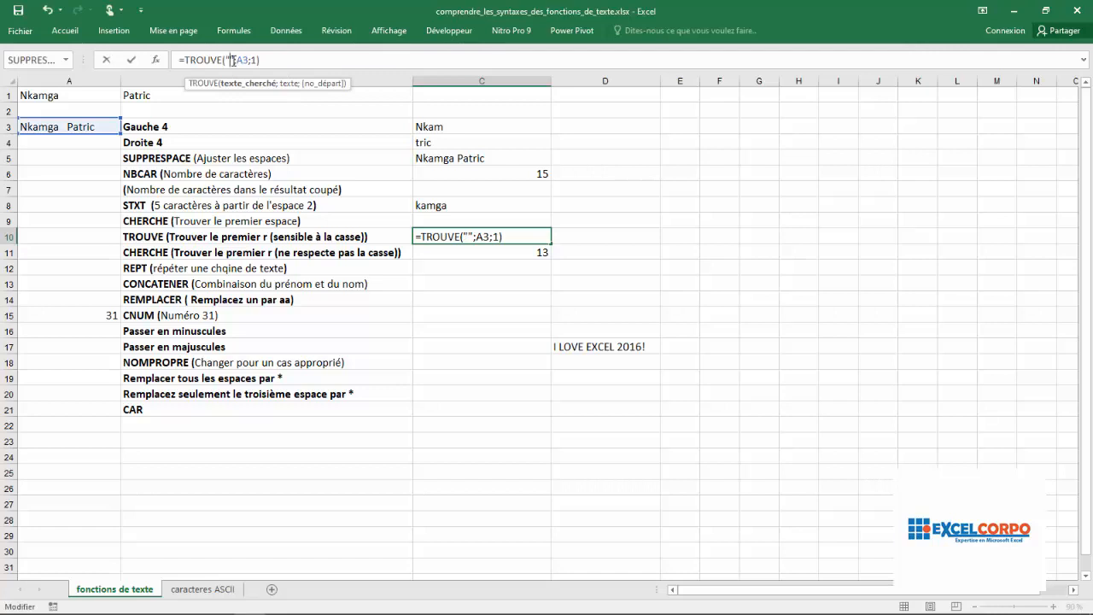
text(R)
key(Return)
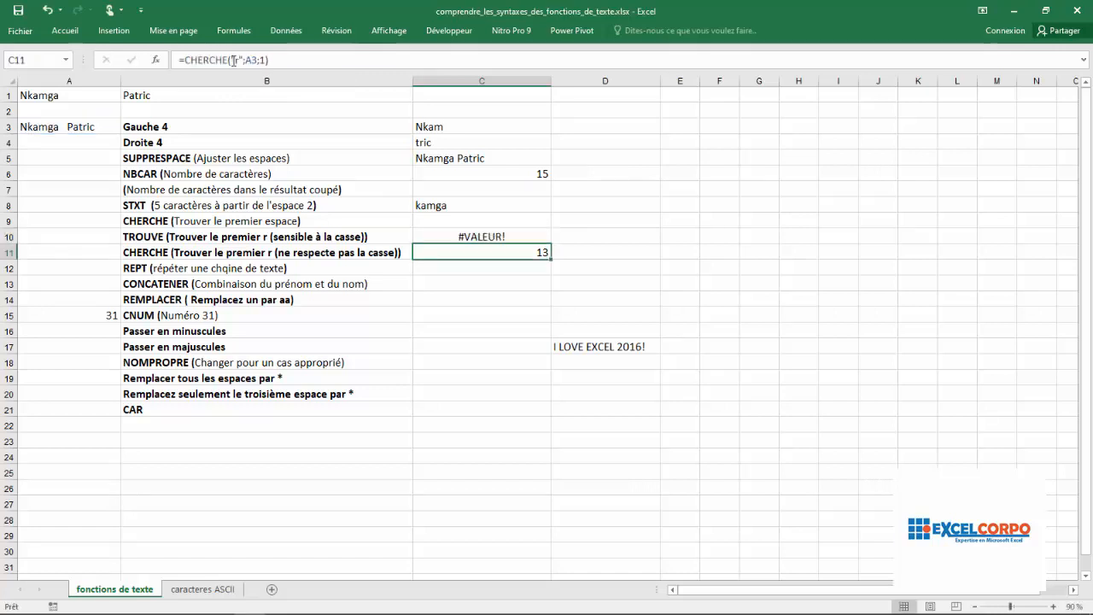
click(449, 239)
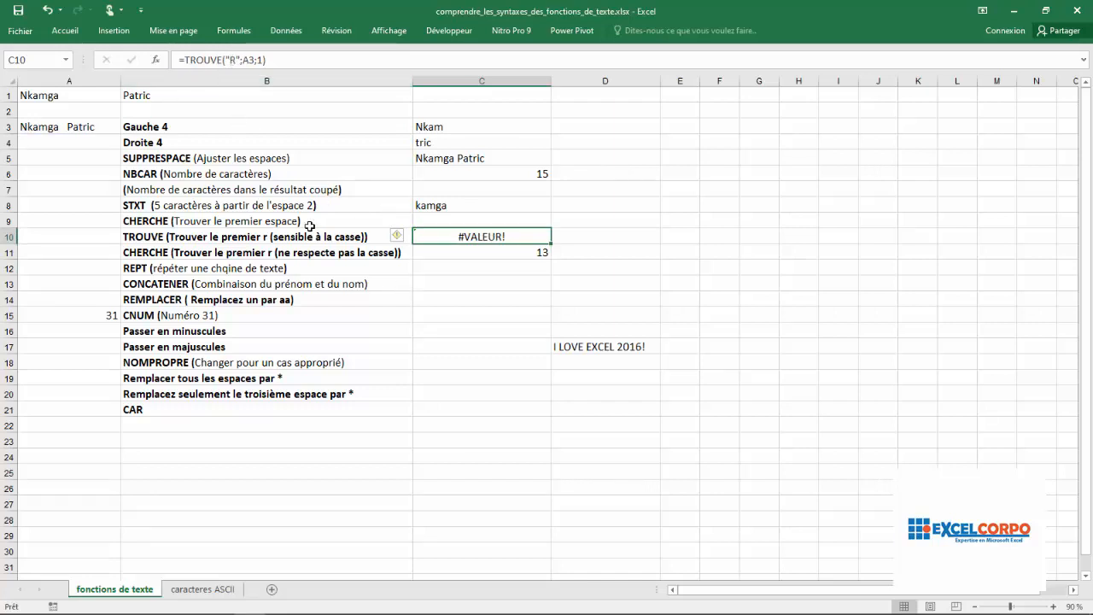
Change the search text of the CHERCHE formula in C11 to uppercase "R".
click(504, 251)
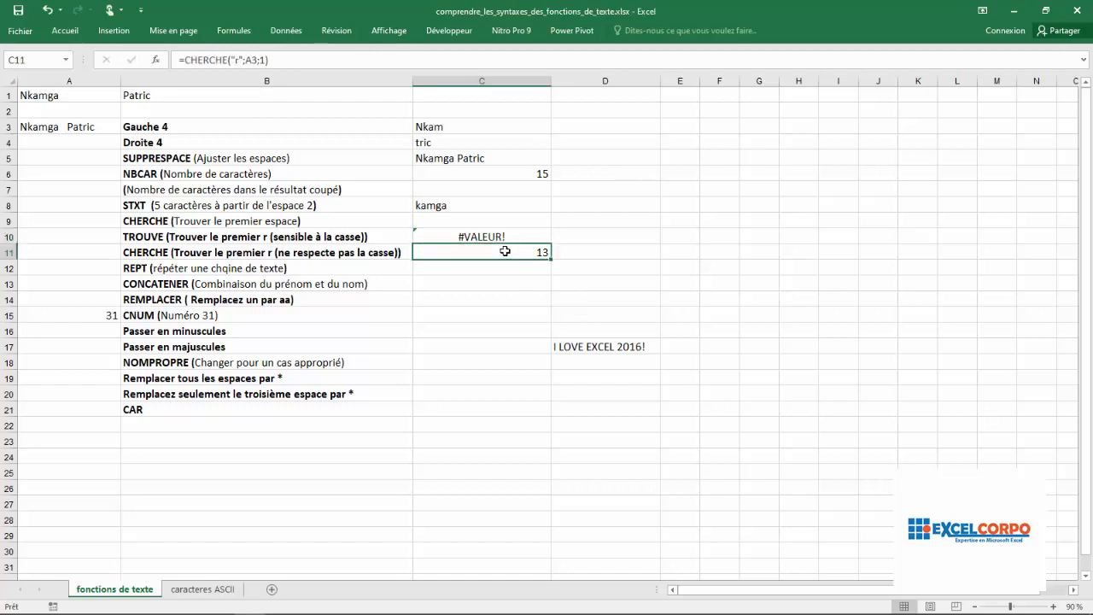
click(238, 59)
key(BackSpace)
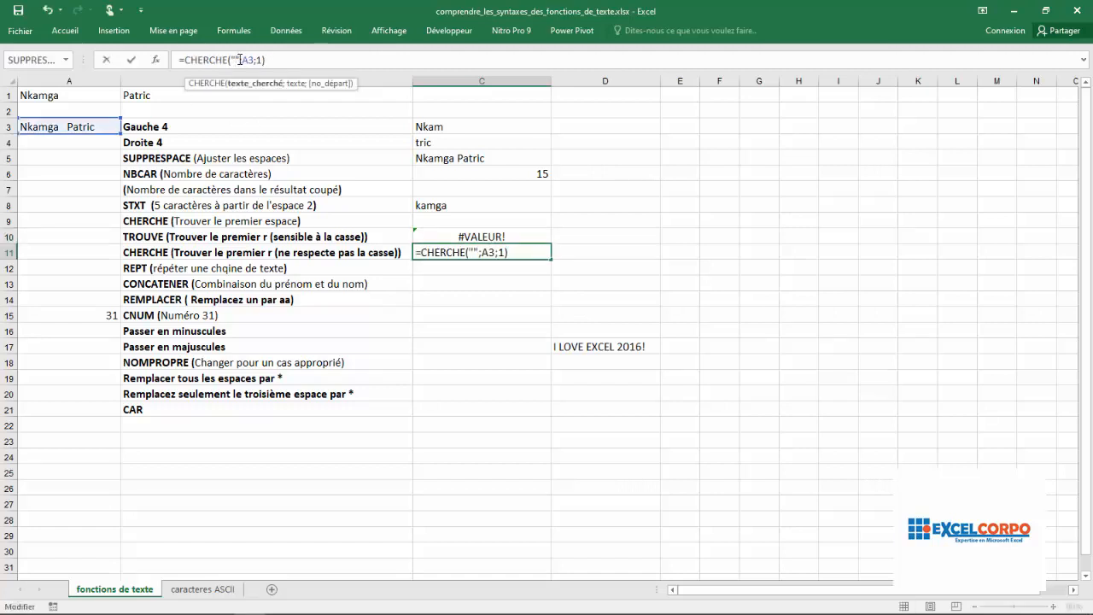
text(R)
key(Return)
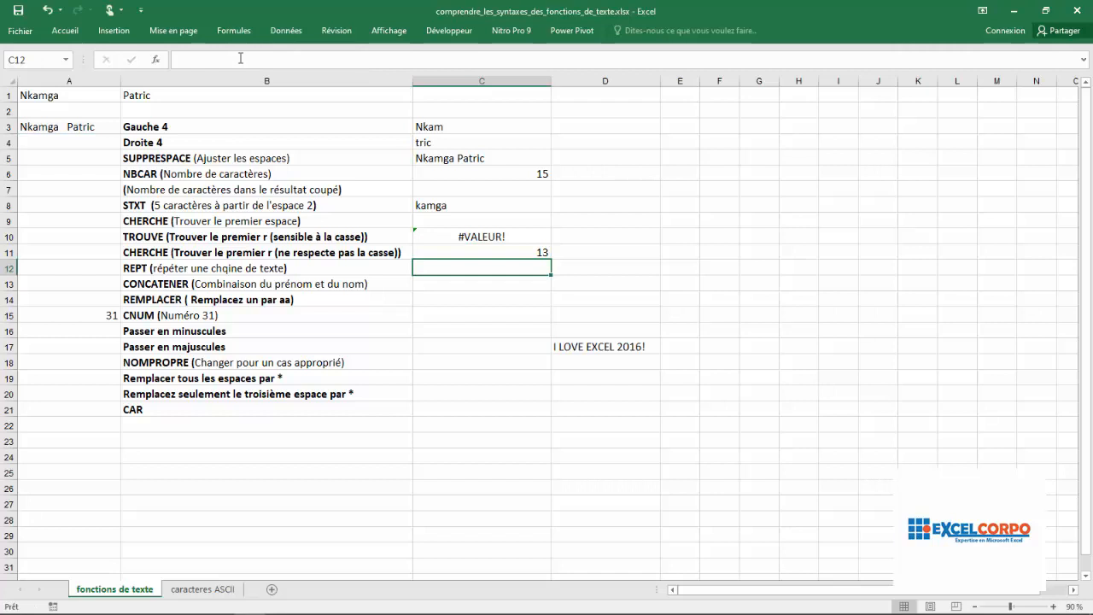
Review the formulas in C11 and C10, and set the TROUVE search text in C10 back to lowercase "r".
click(495, 248)
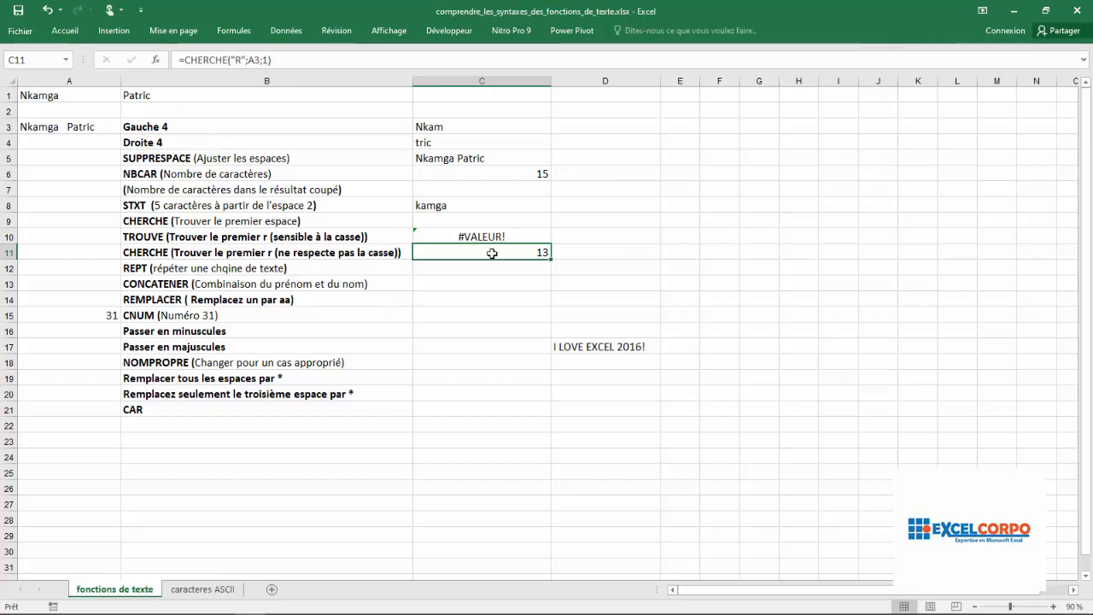
click(468, 238)
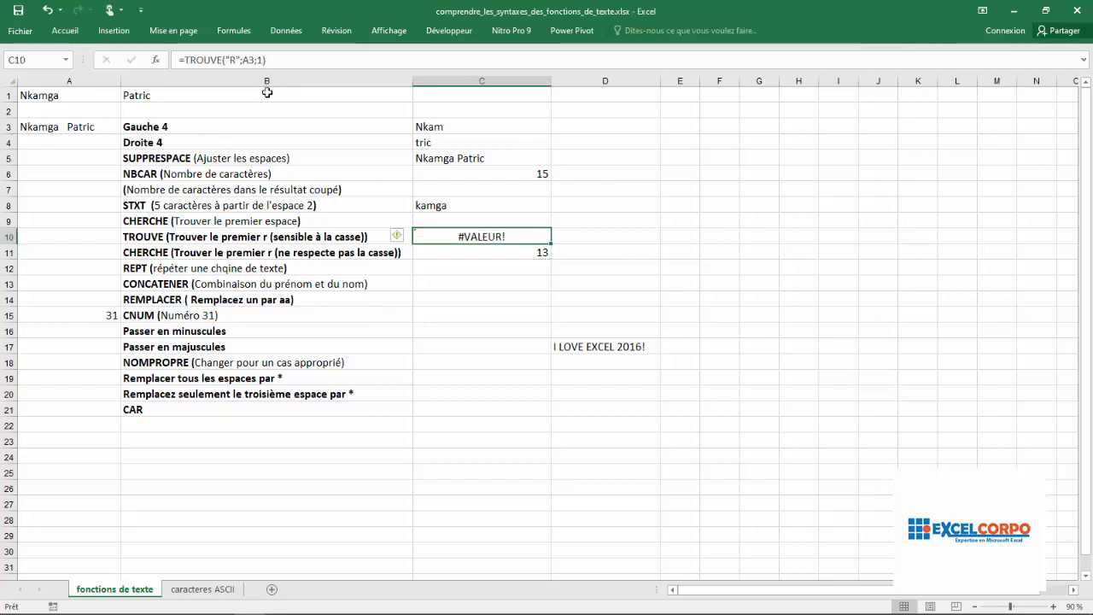
click(238, 59)
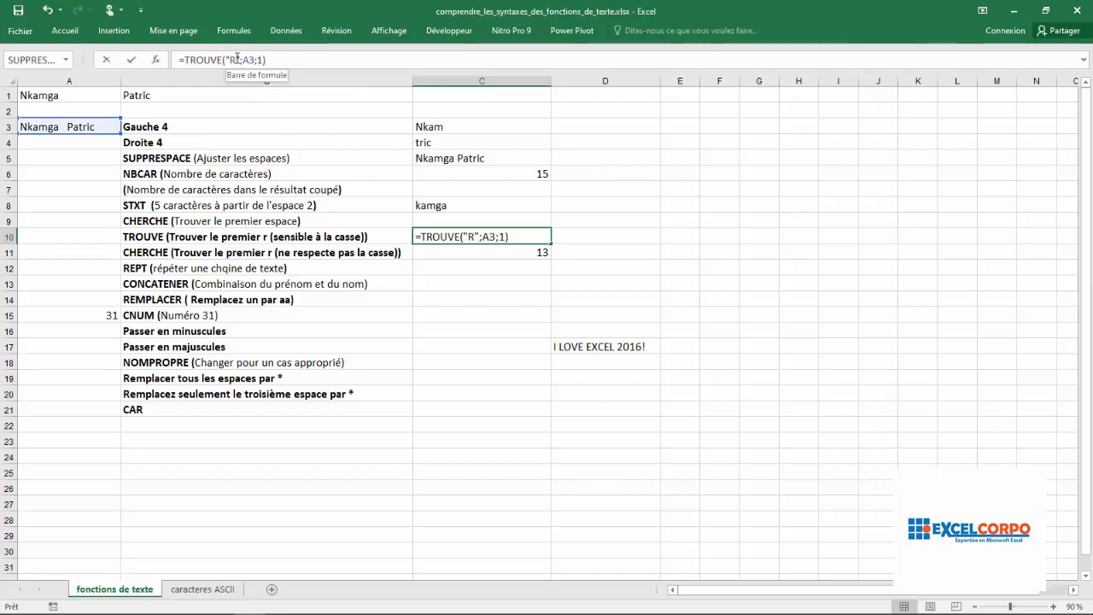
key(BackSpace)
text(r)
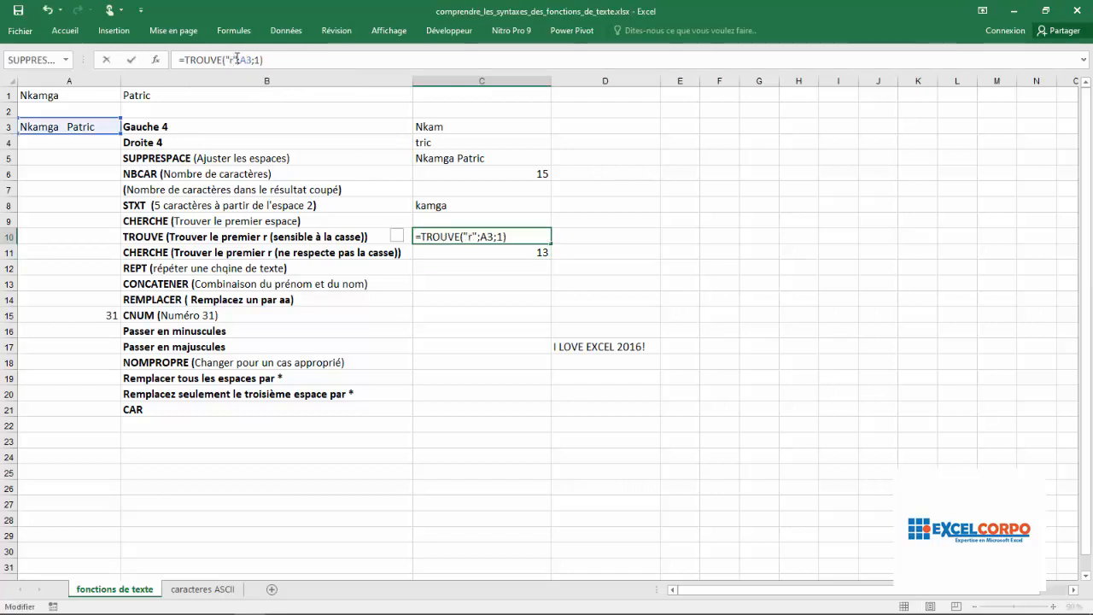
key(Return)
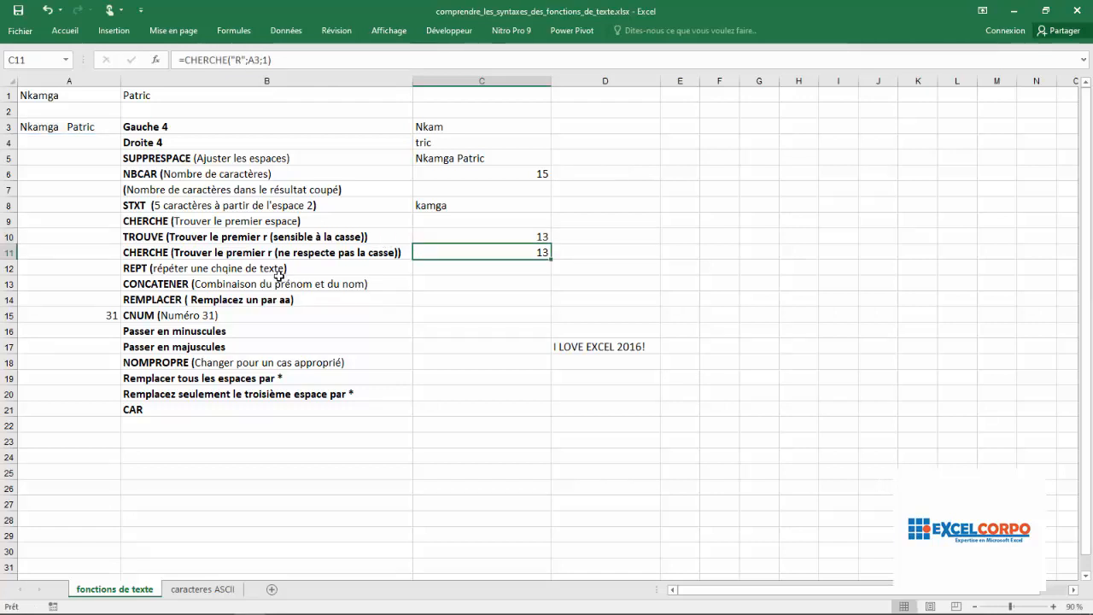
Correct the spelling in the REPT label in cell B12 so it reads "répéter une chaine de texte".
click(227, 269)
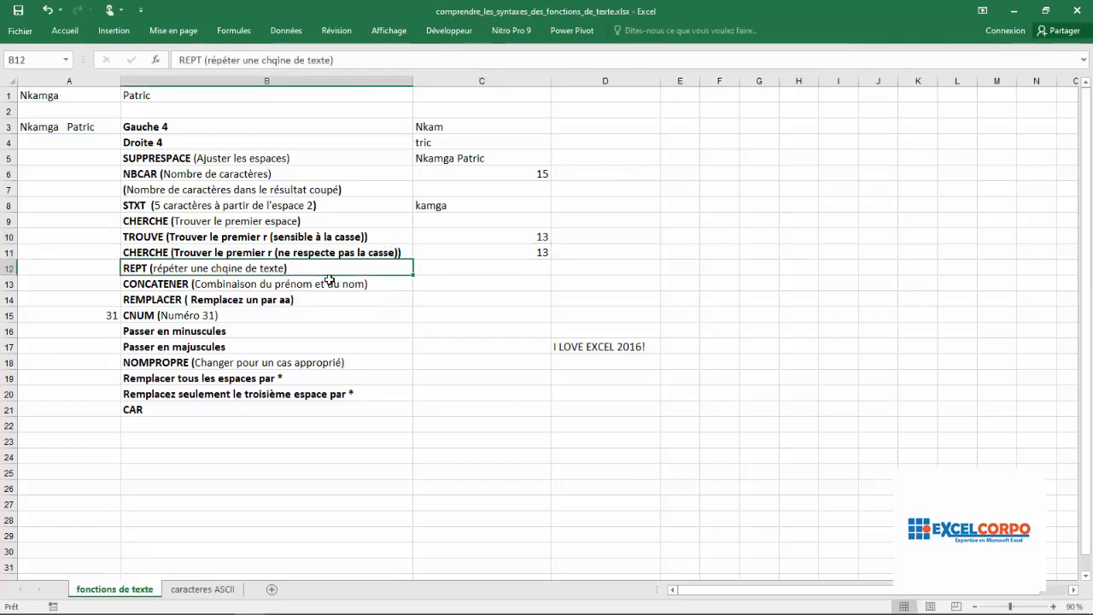
click(277, 60)
key(BackSpace)
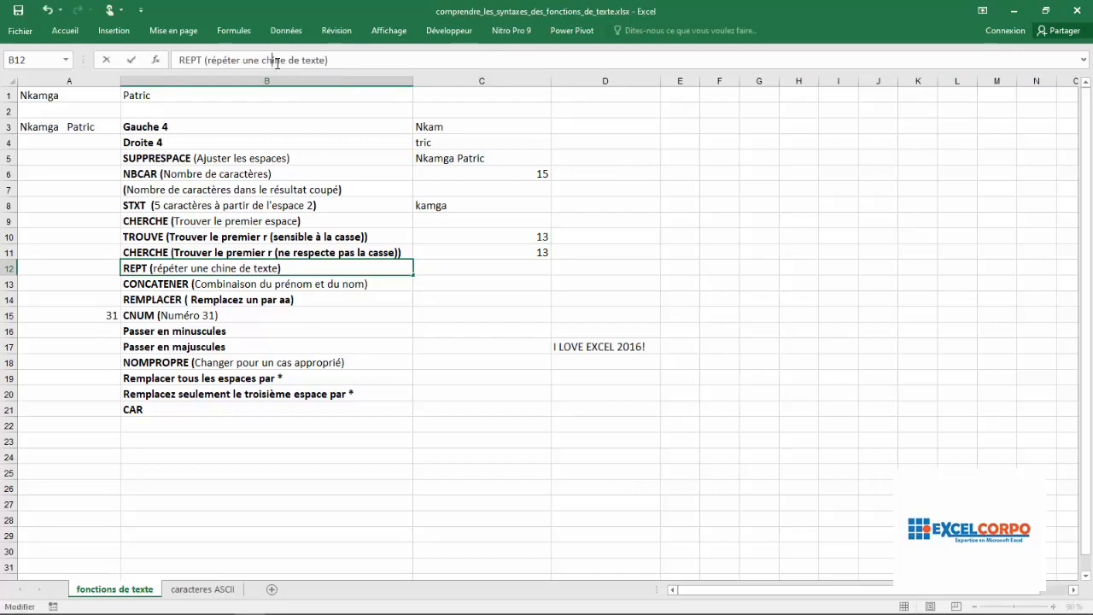
text(a)
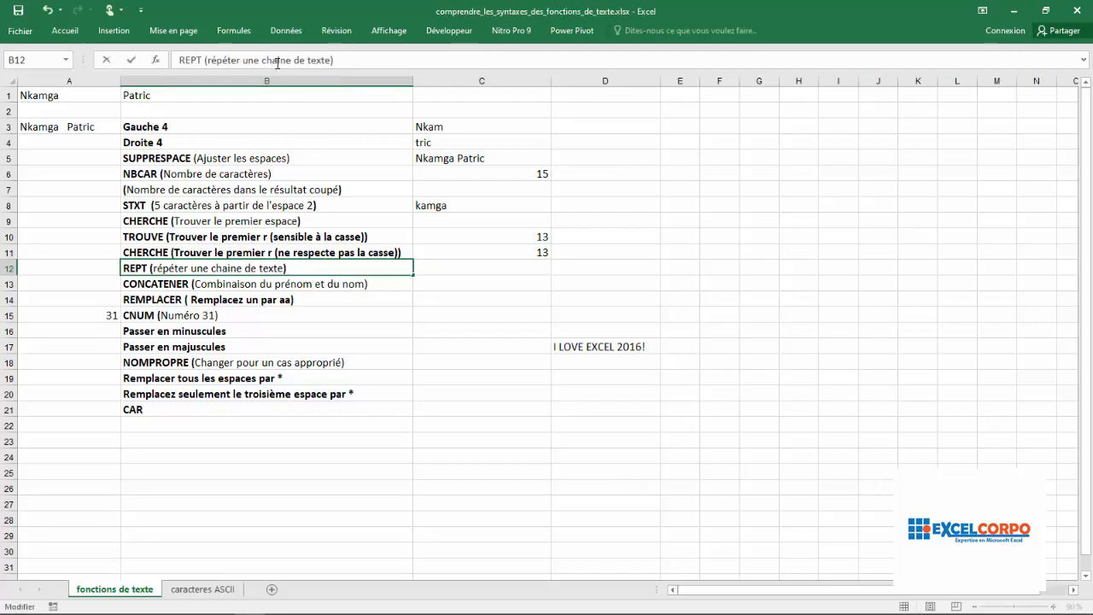
key(Return)
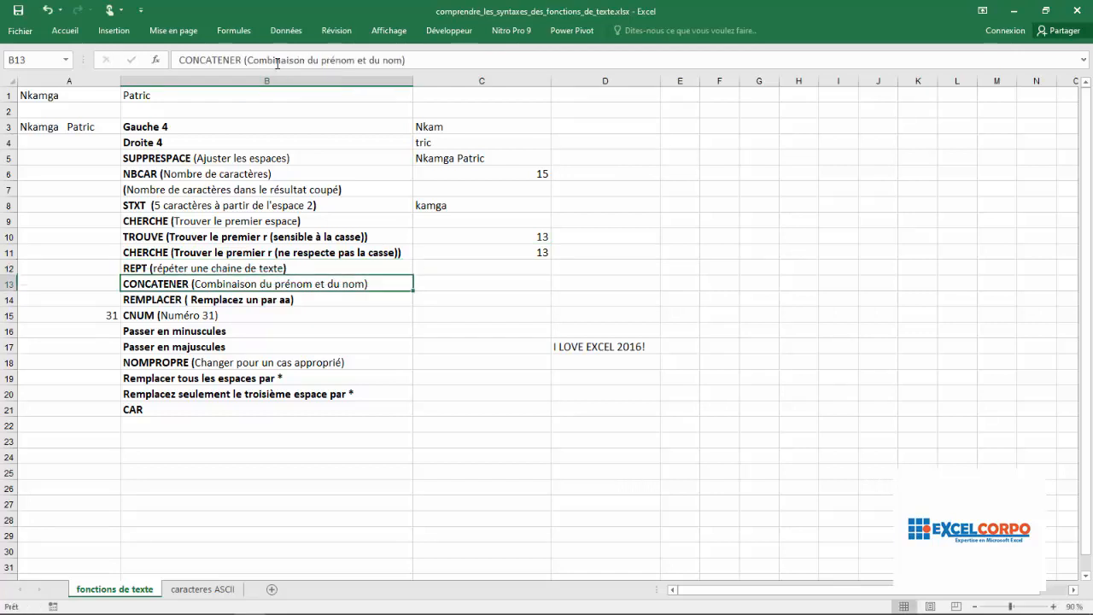
click(298, 267)
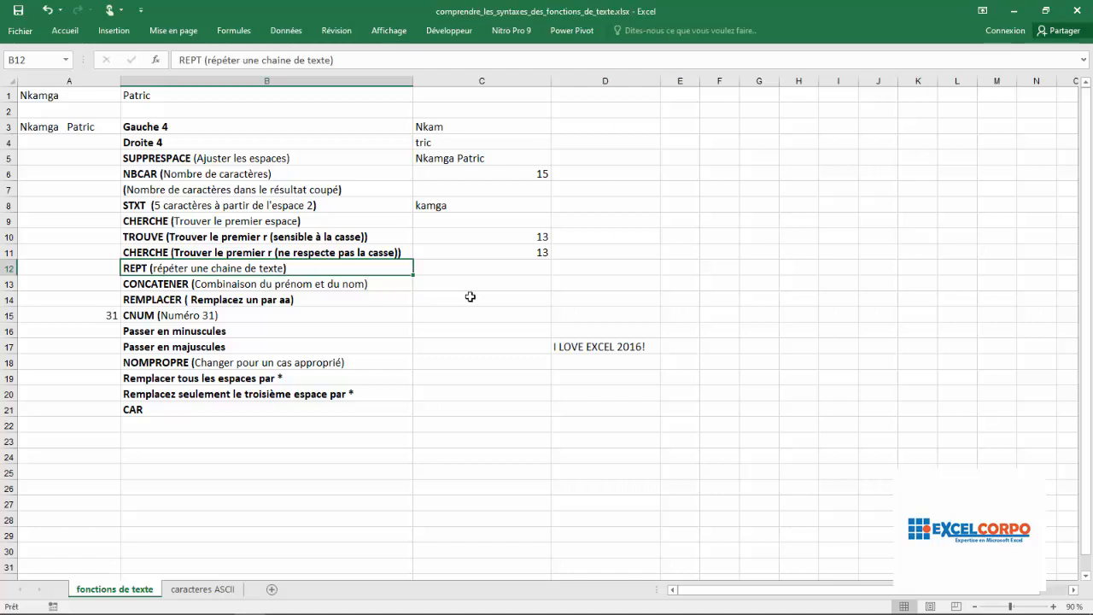
Enter a REPT formula in C12 that repeats the character "|" 3 times.
click(487, 268)
text(=)
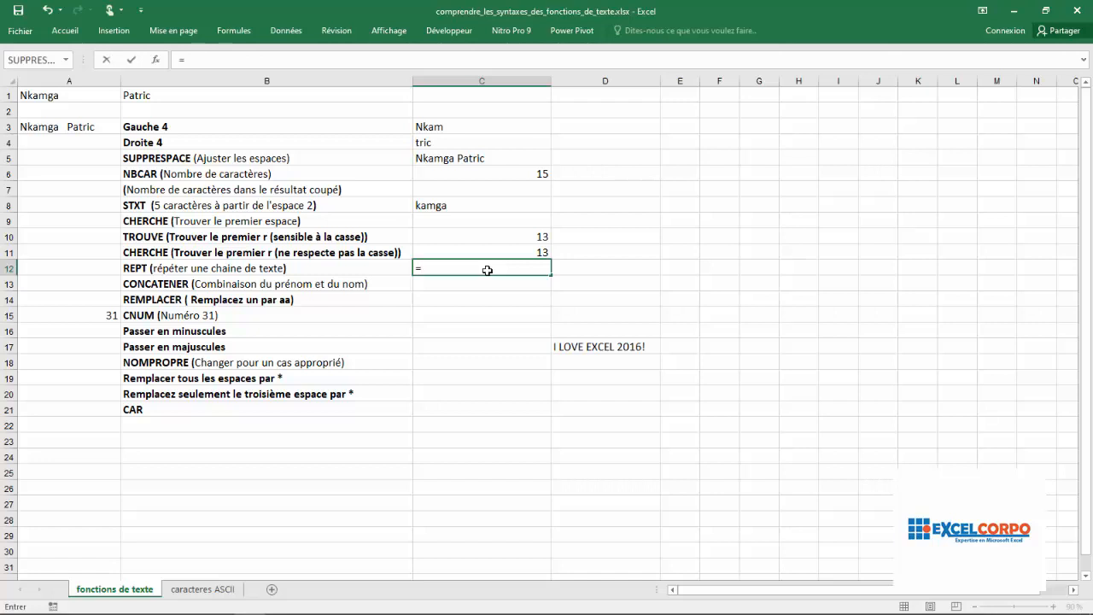
text(rep)
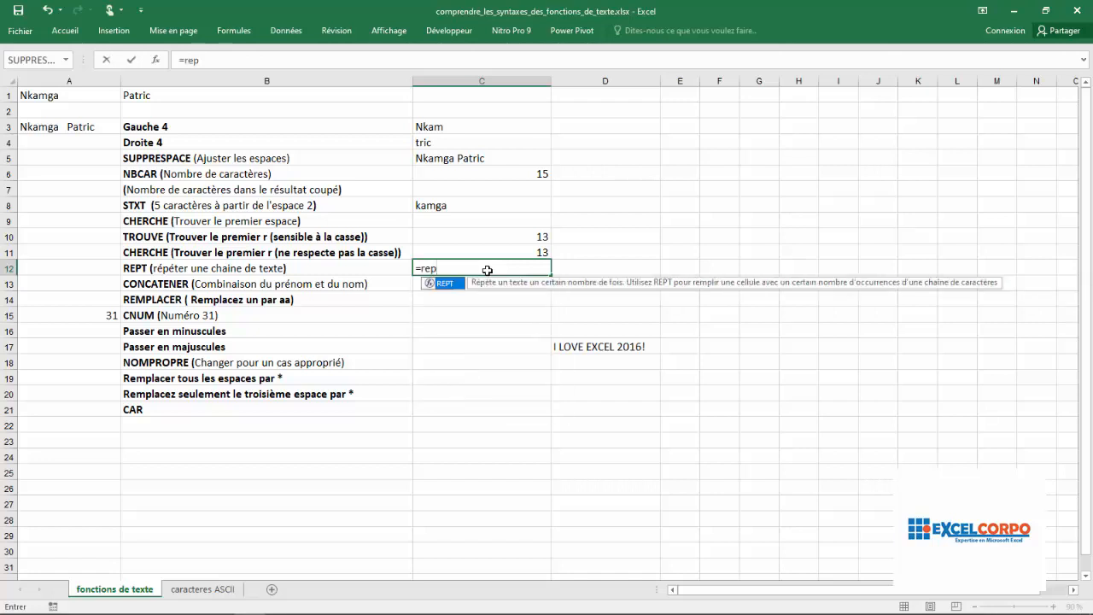
double_click(445, 283)
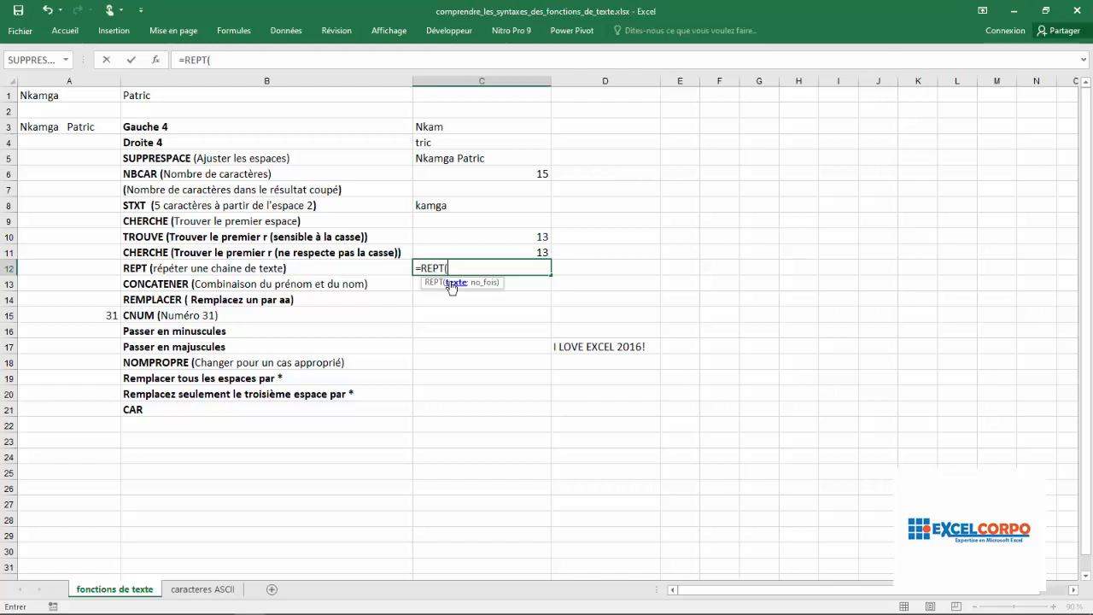
text(:)
text("||)
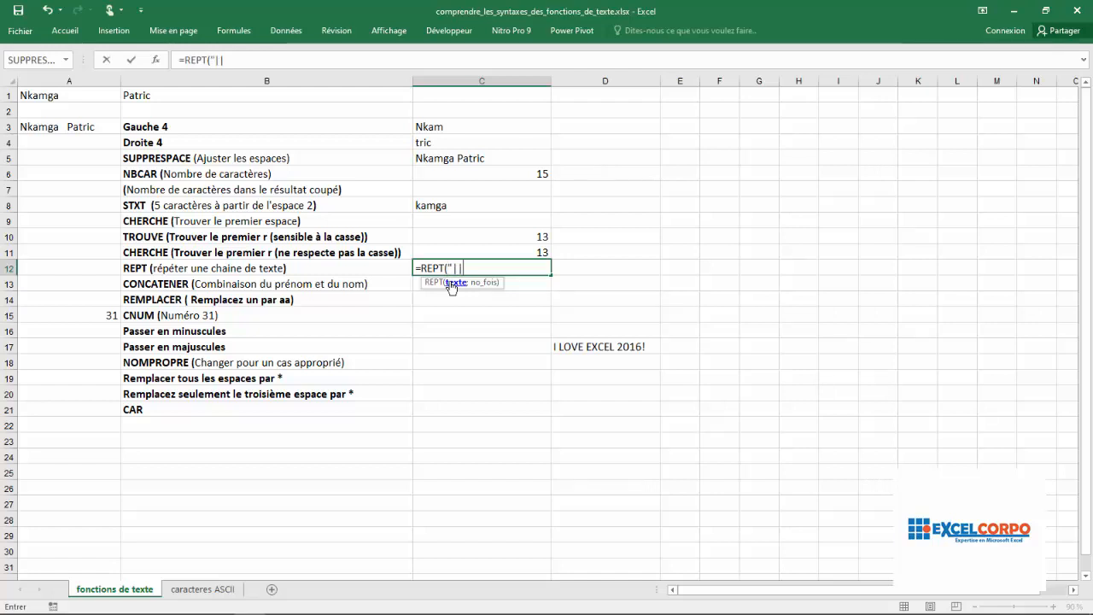
key(BackSpace)
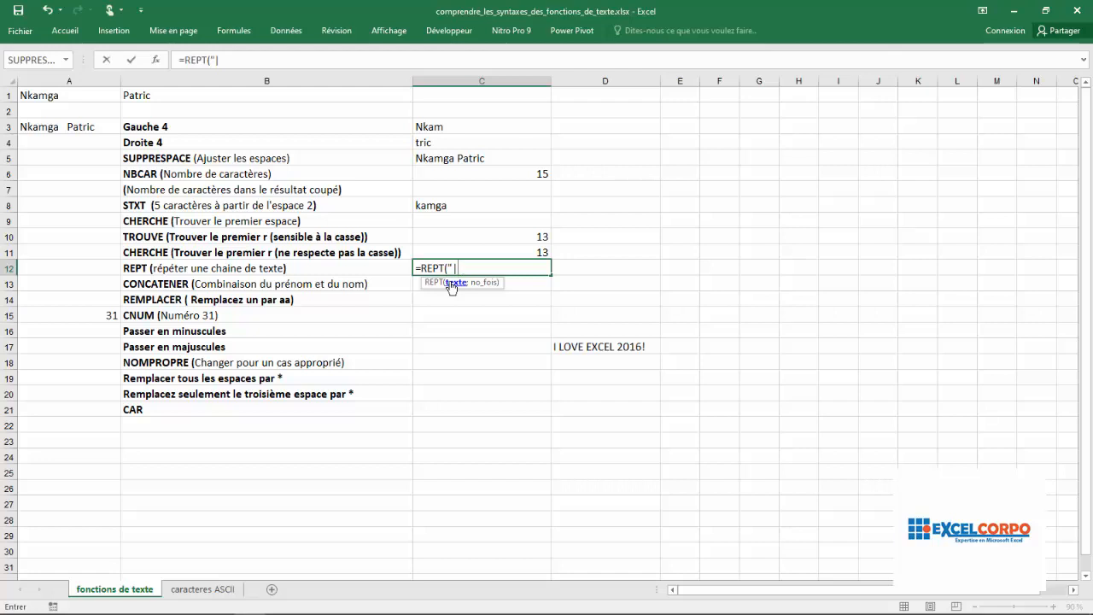
text(:)
key(BackSpace)
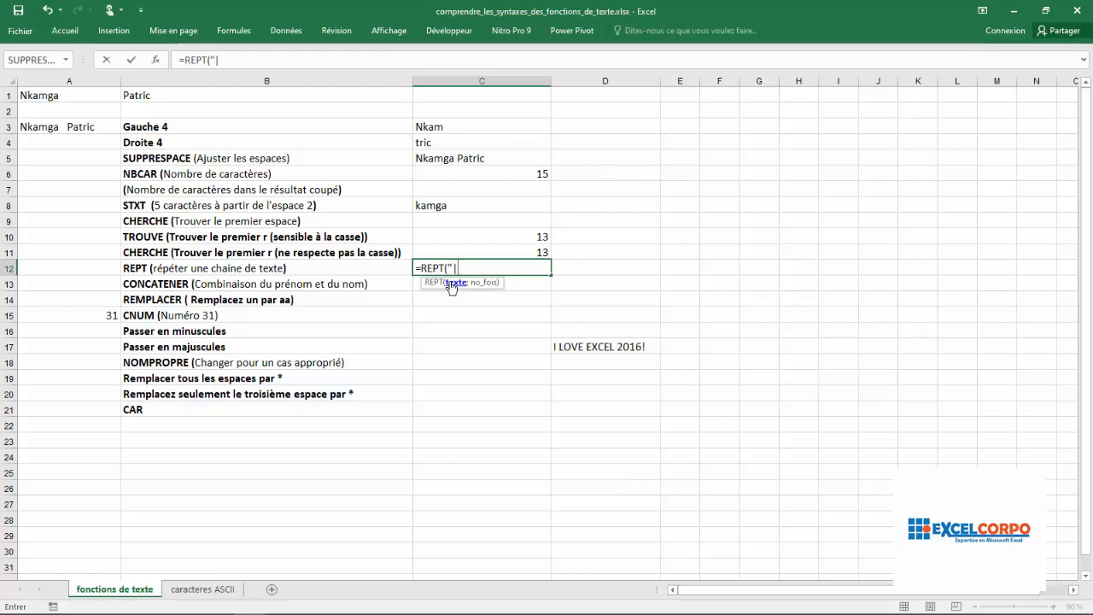
text(";)
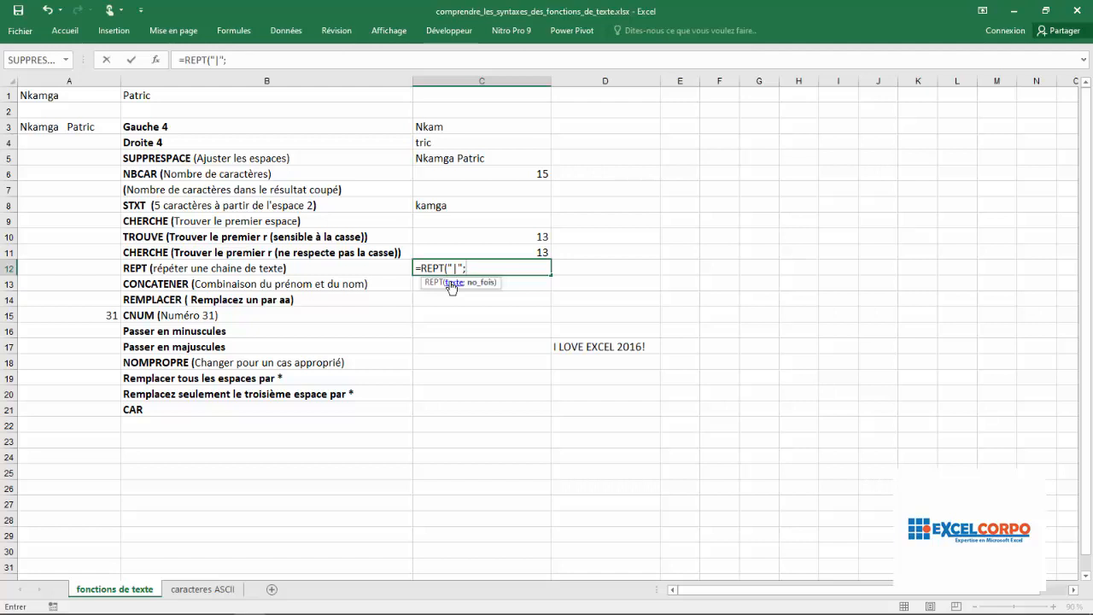
text(3)
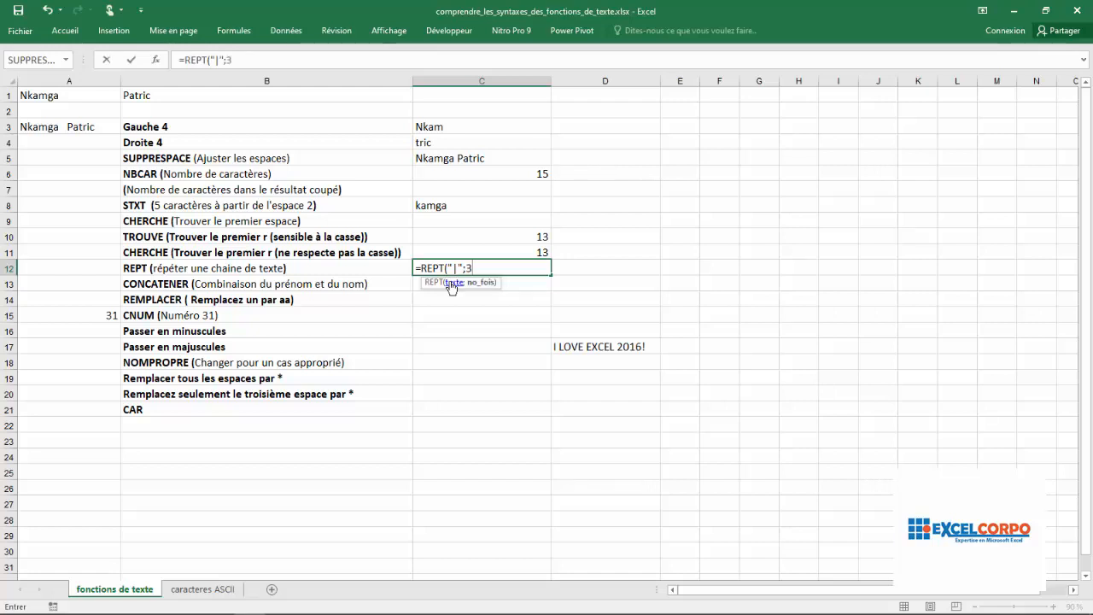
text())
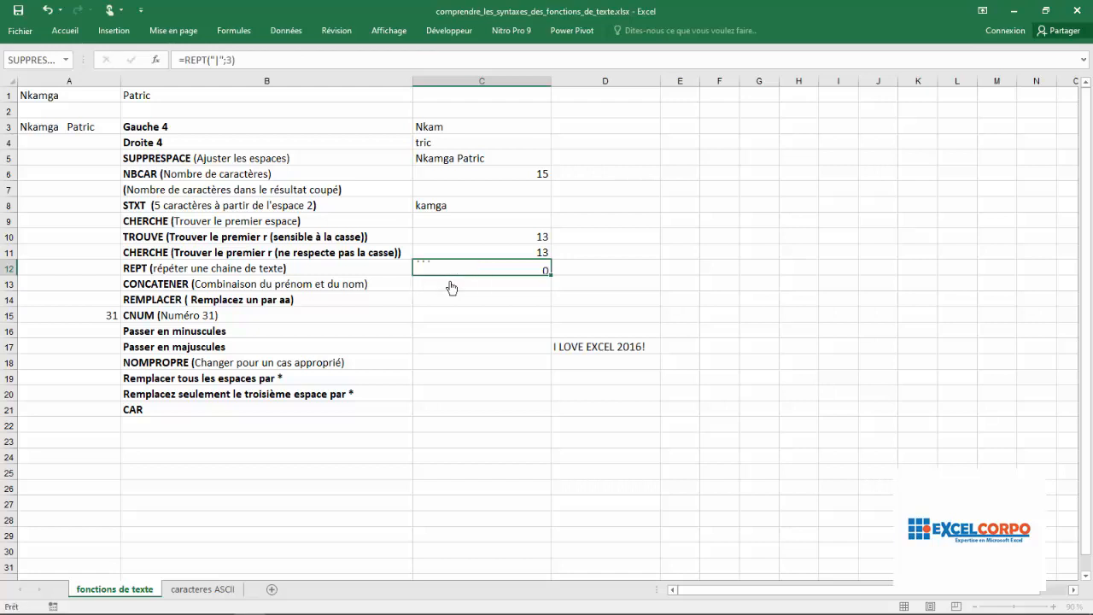
key(Return)
click(415, 270)
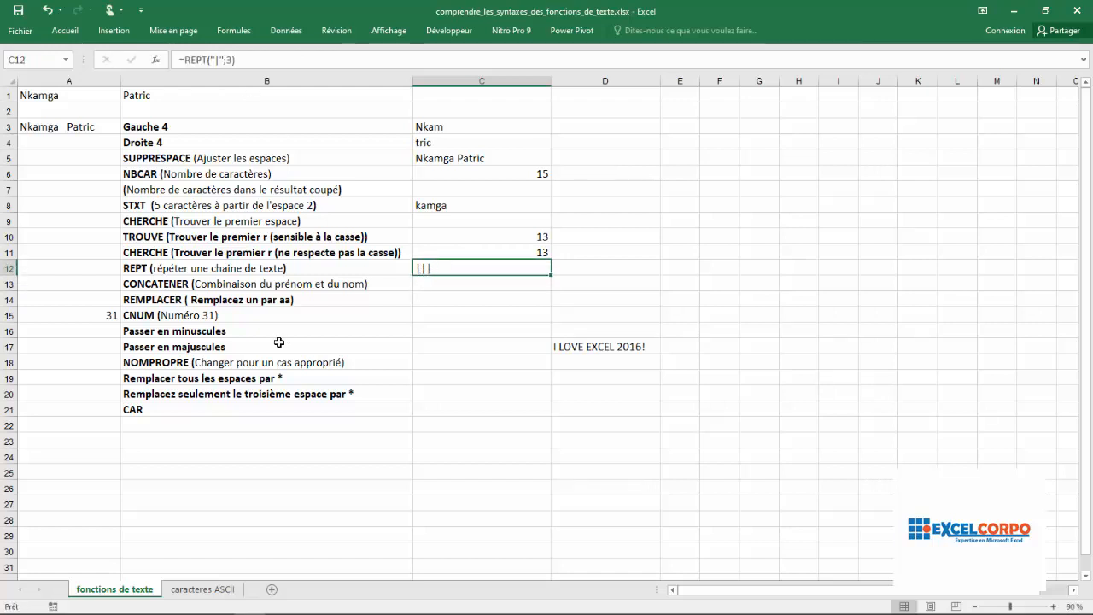
Combine A1 and B1 in C13 using the & operator with a single space between them.
click(257, 321)
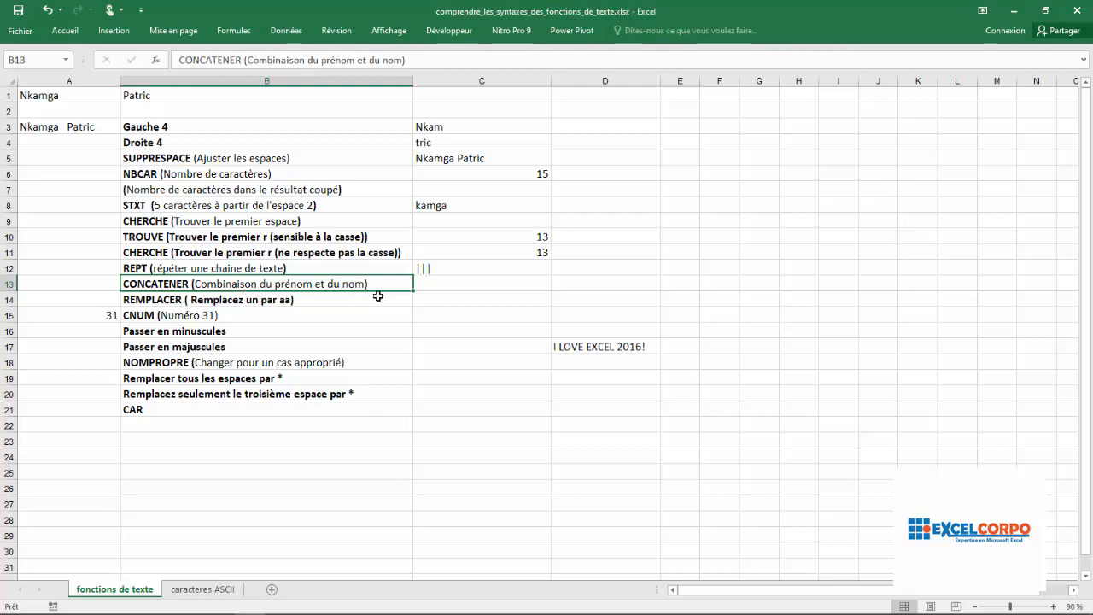
click(468, 285)
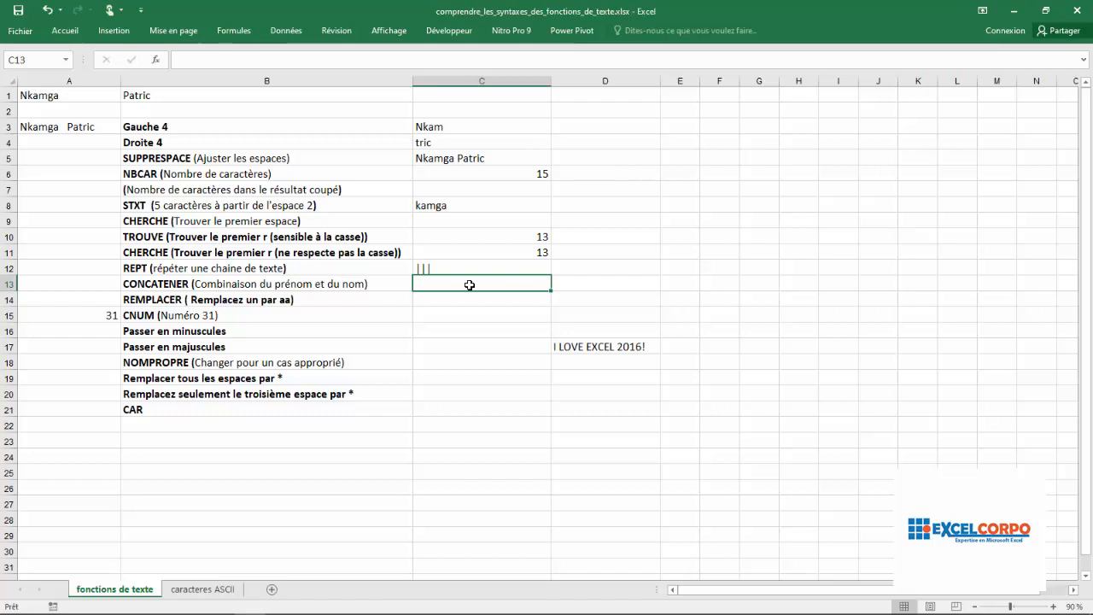
text(=)
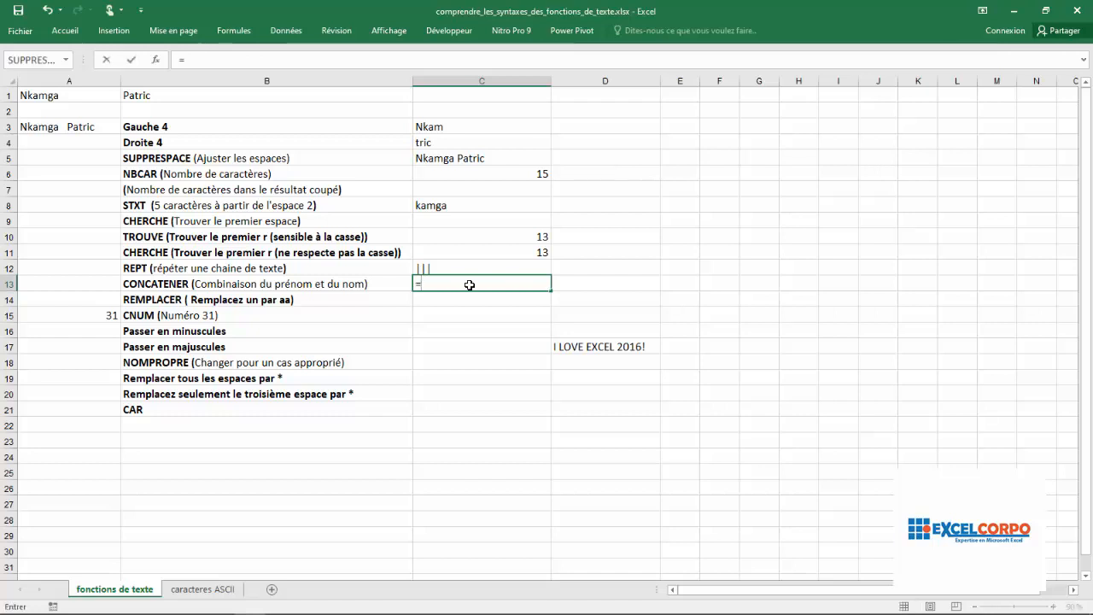
click(87, 96)
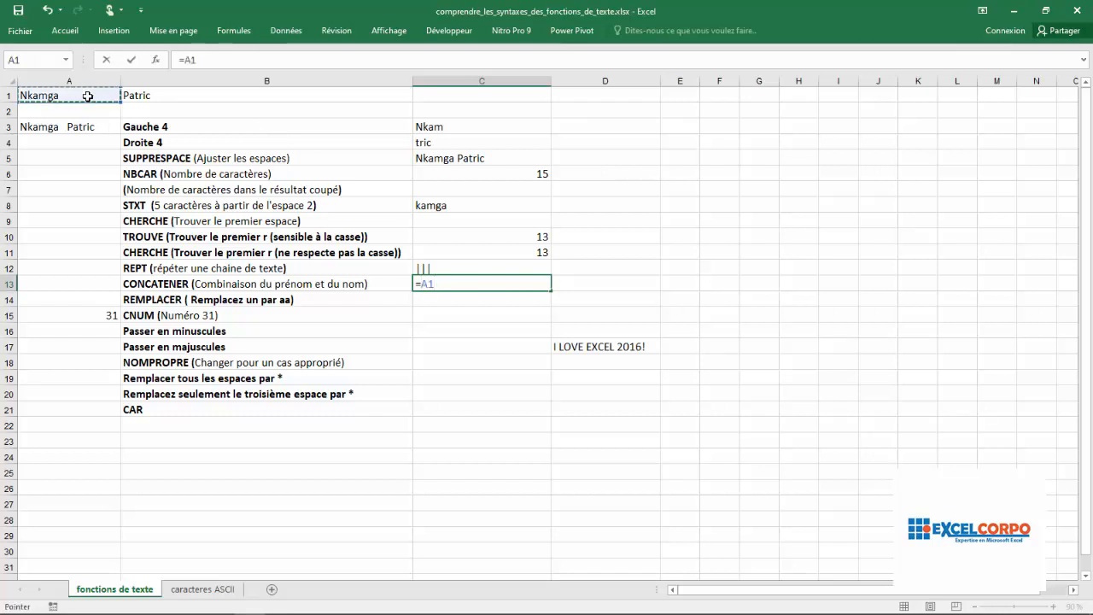
text(&)
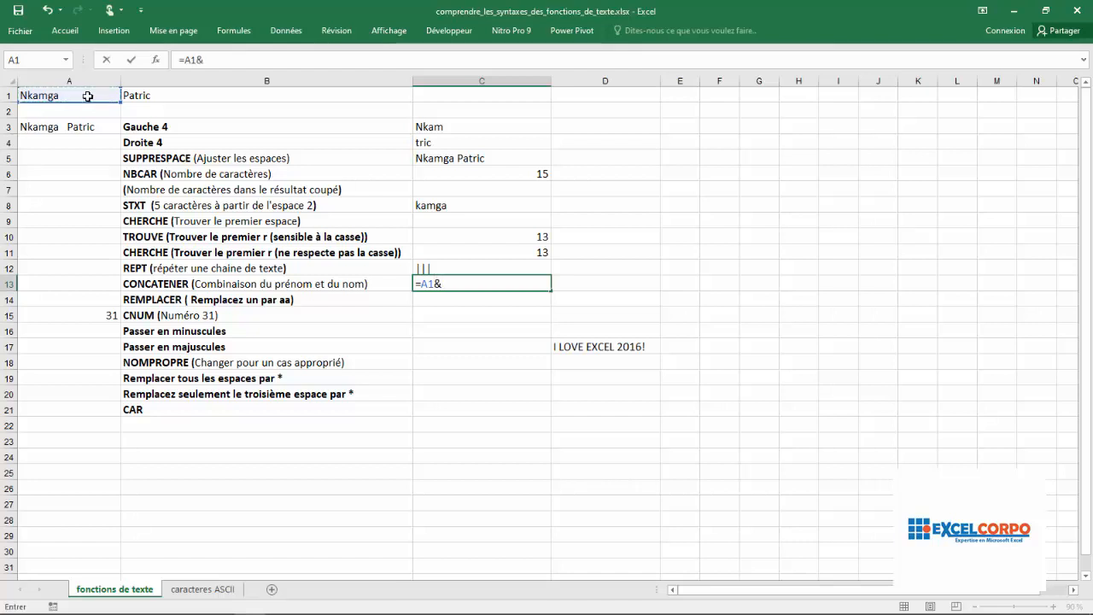
text( " " &)
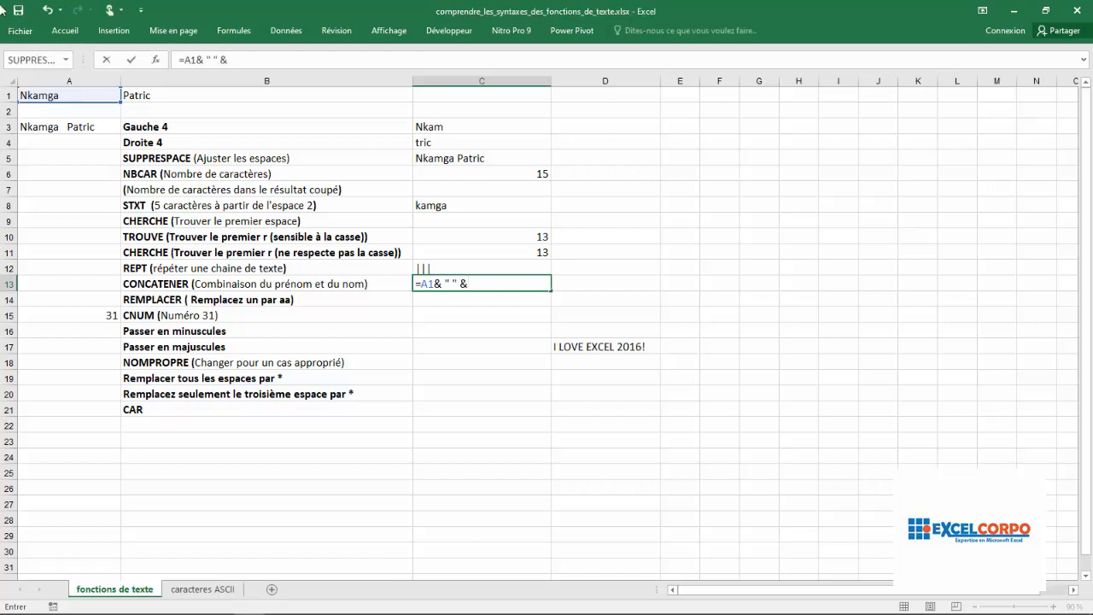
click(148, 97)
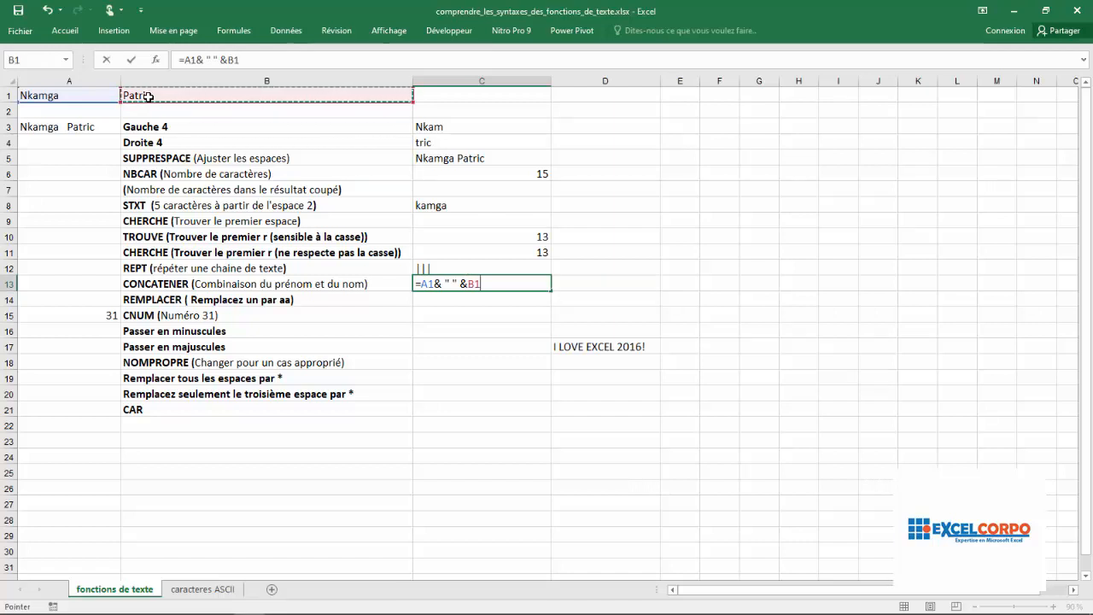
key(Return)
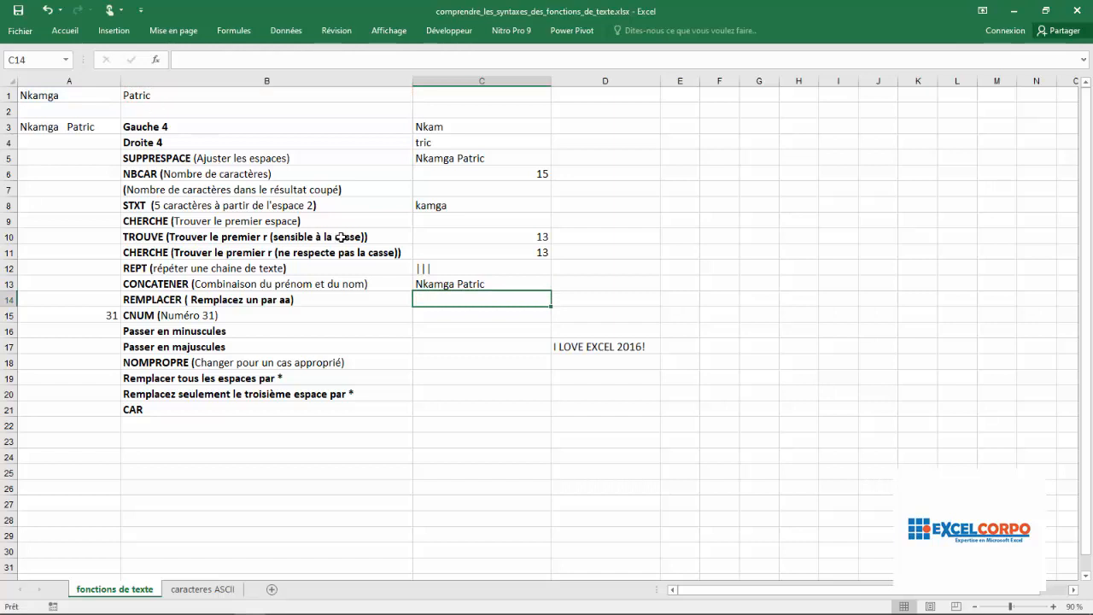
Widen the quoted separator in the C13 formula to two spaces and check the updated formula.
click(471, 284)
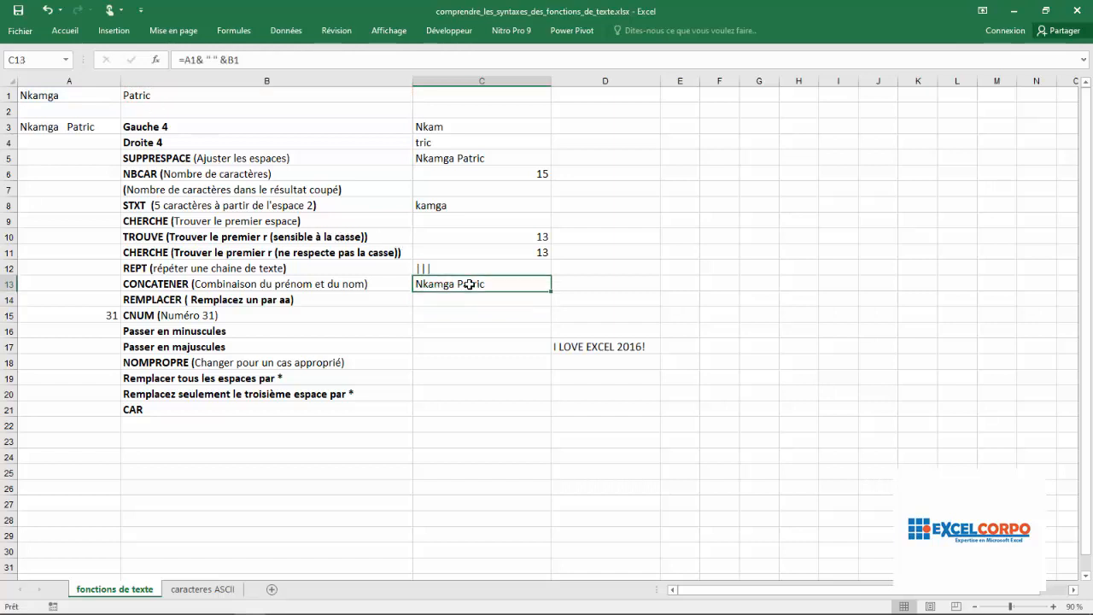
click(211, 59)
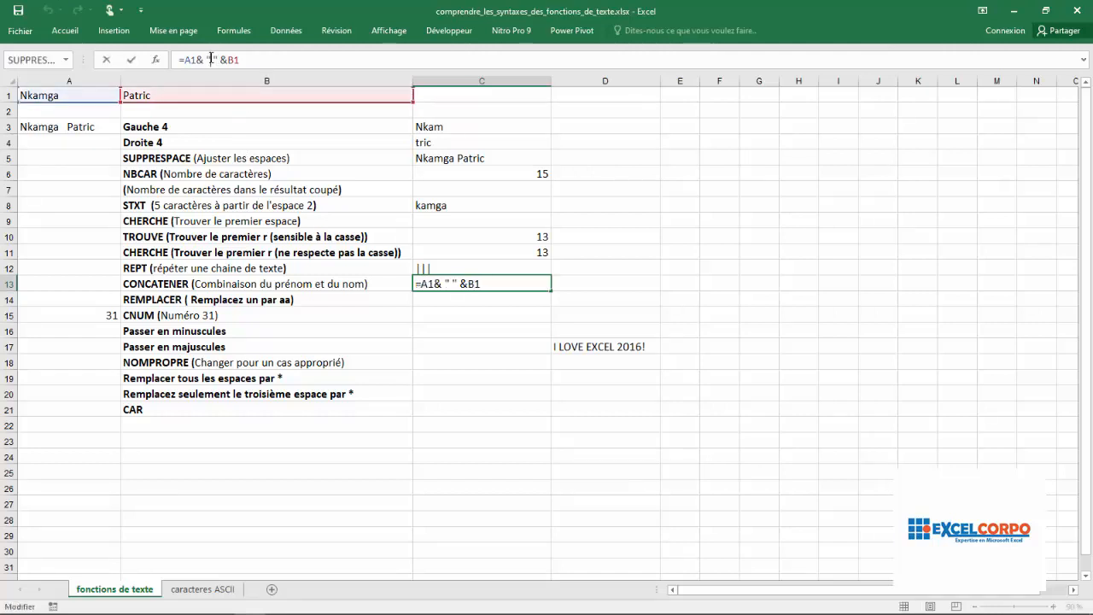
key(Return)
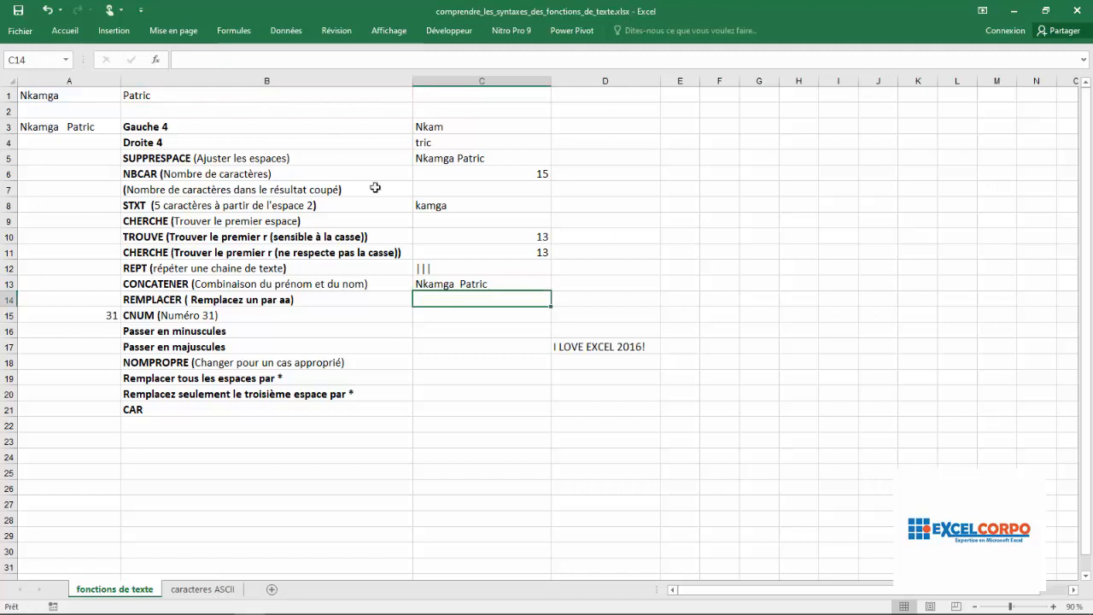
click(478, 285)
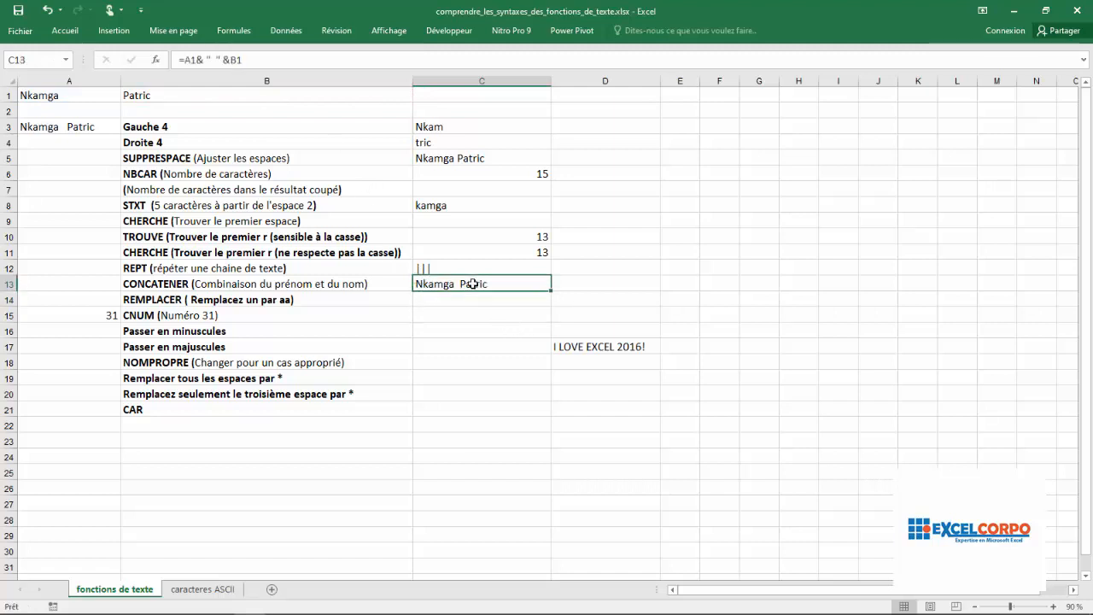
Enter a CONCATENER formula in D13 that joins A1, a single space and B1.
click(629, 281)
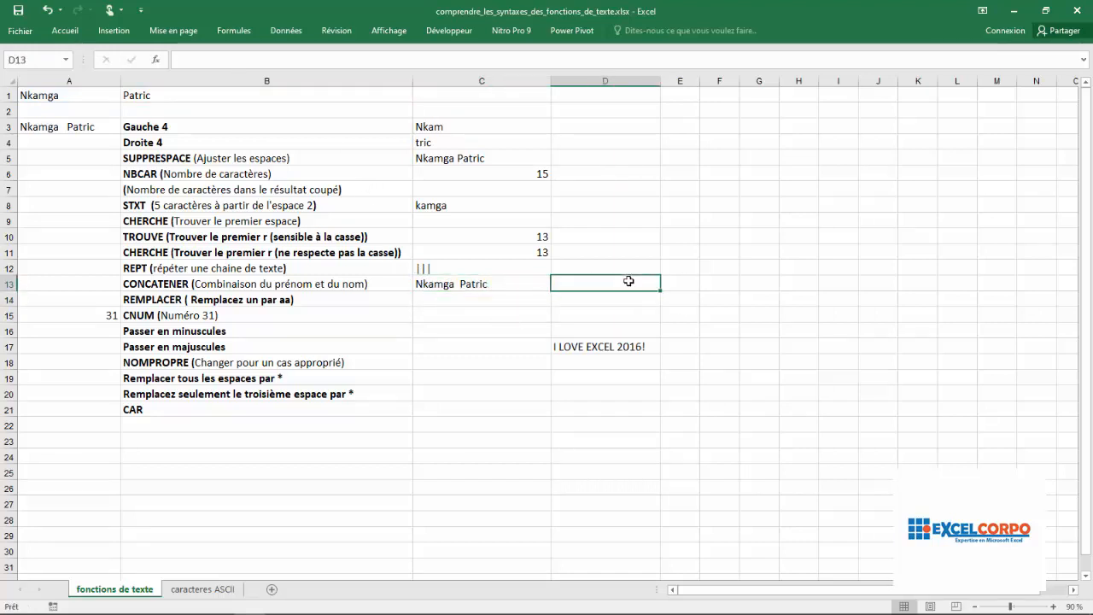
text(=con)
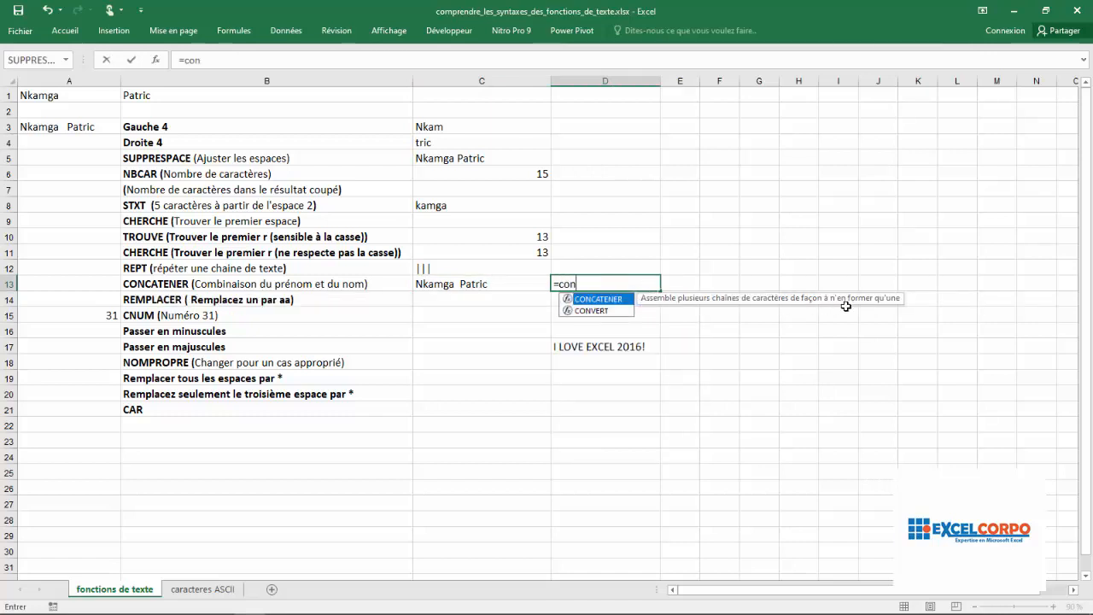
double_click(607, 301)
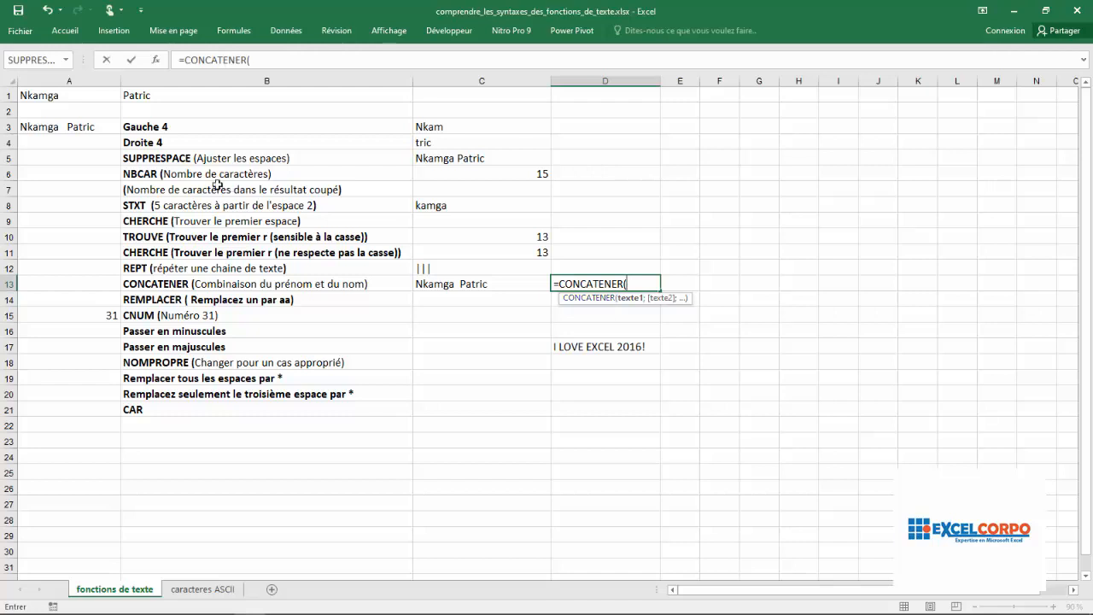
click(53, 94)
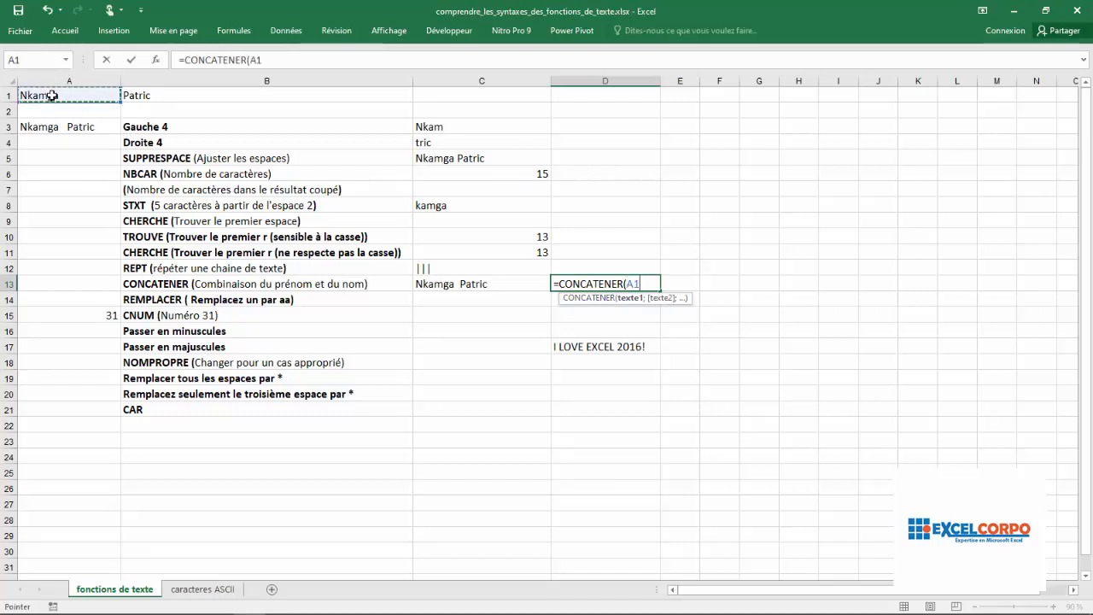
key(F8)
click(53, 95)
key(BackSpace)
key(BackSpace)
key(BackSpace)
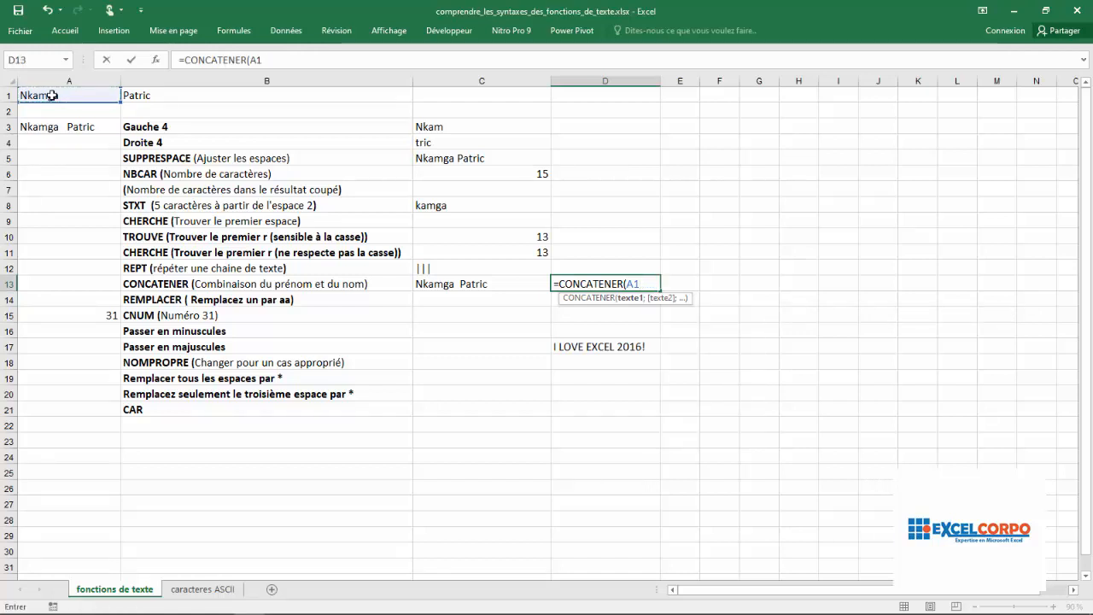
text(;)
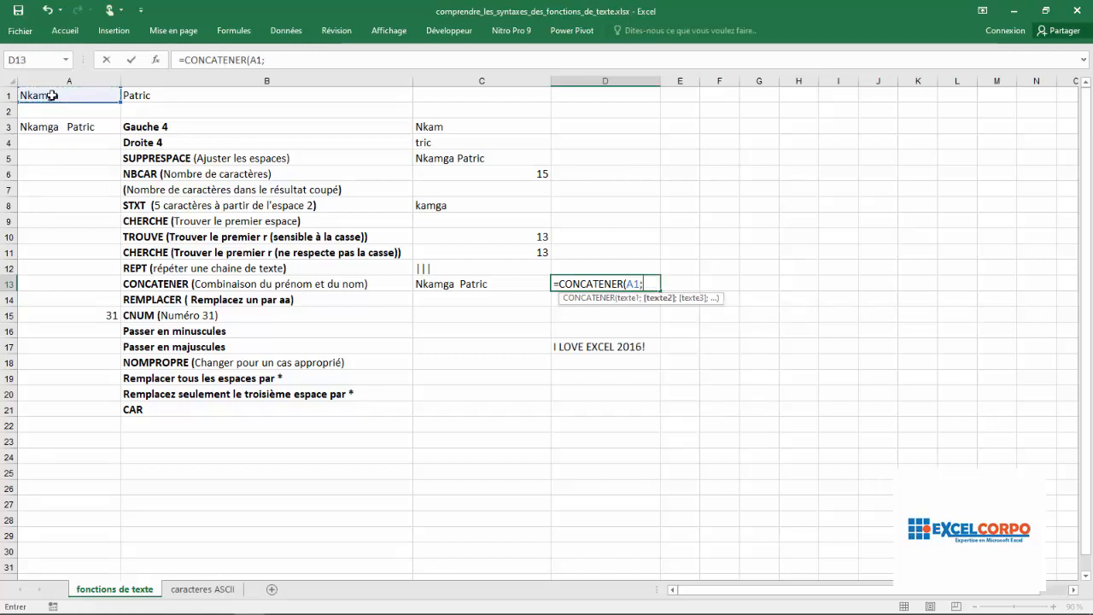
text(")
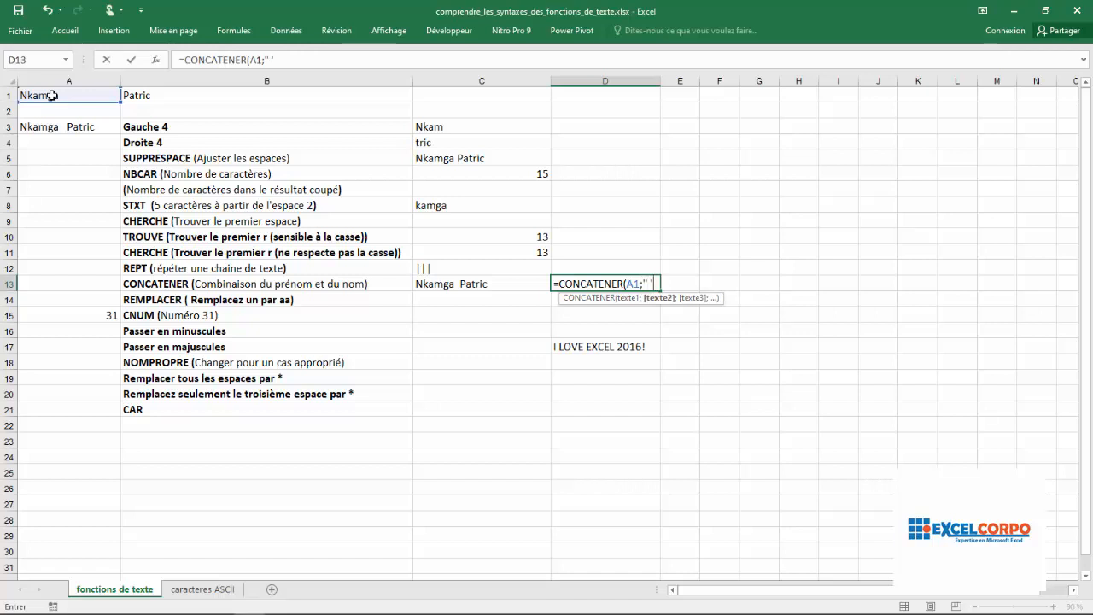
text( " ;)
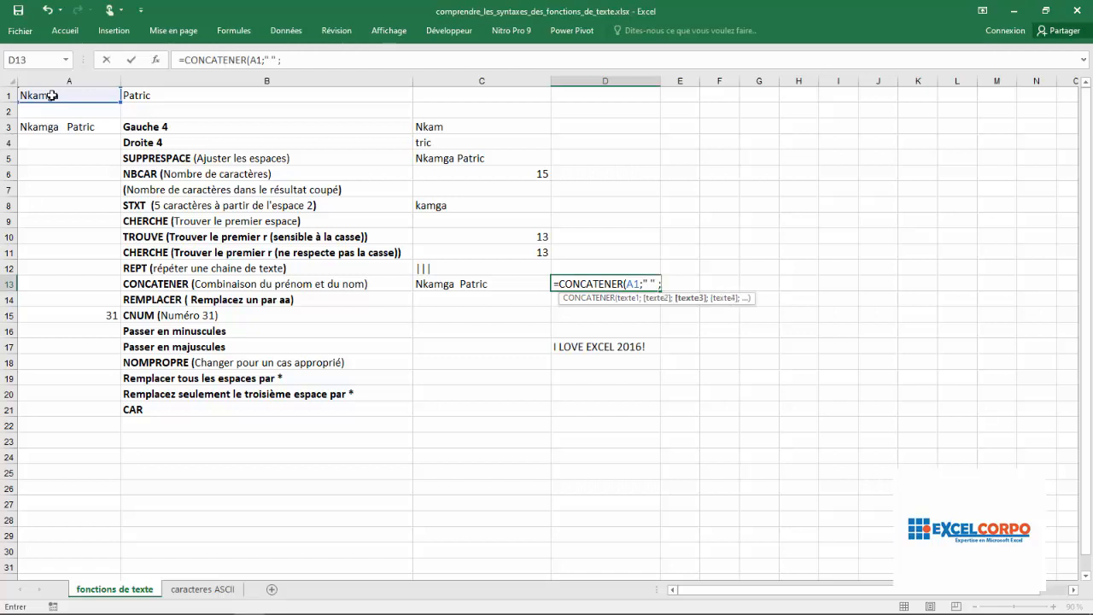
click(158, 95)
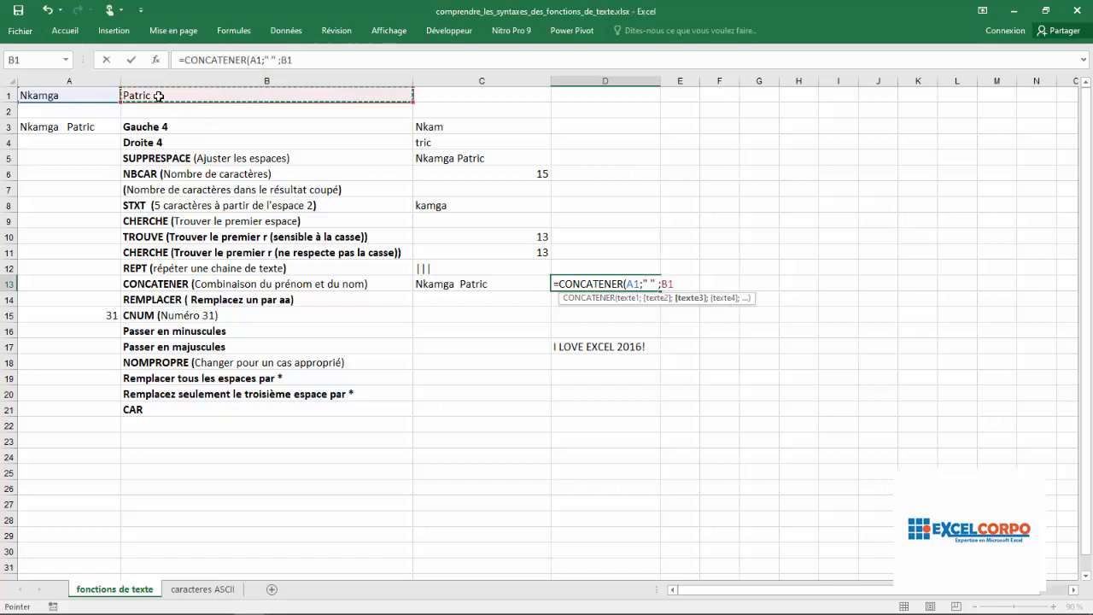
key(Return)
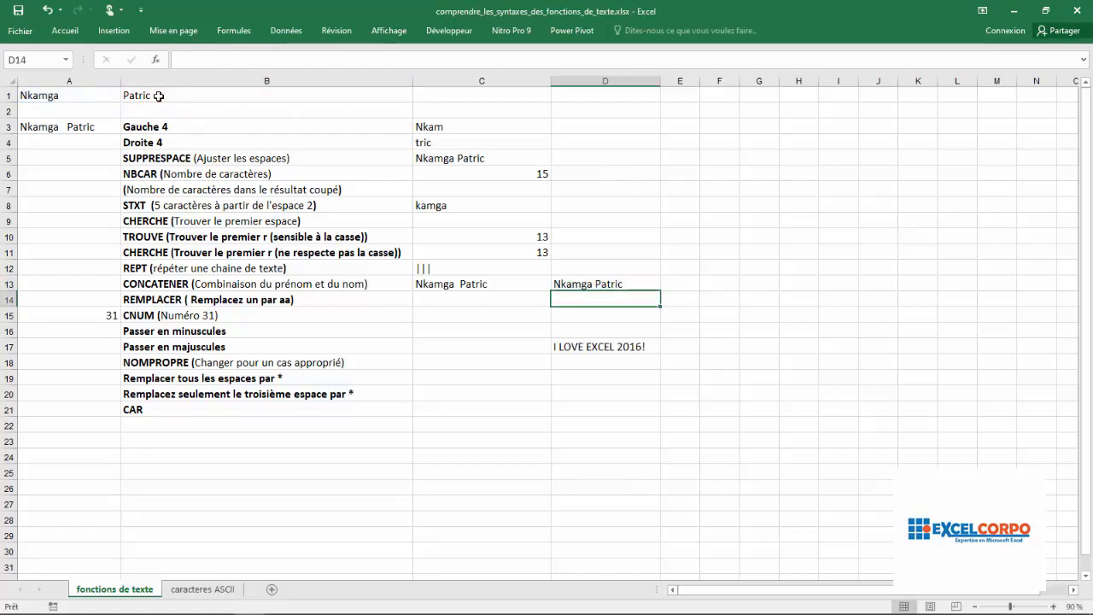
Widen the quoted separator in D13's CONCATENER formula to two spaces.
click(595, 286)
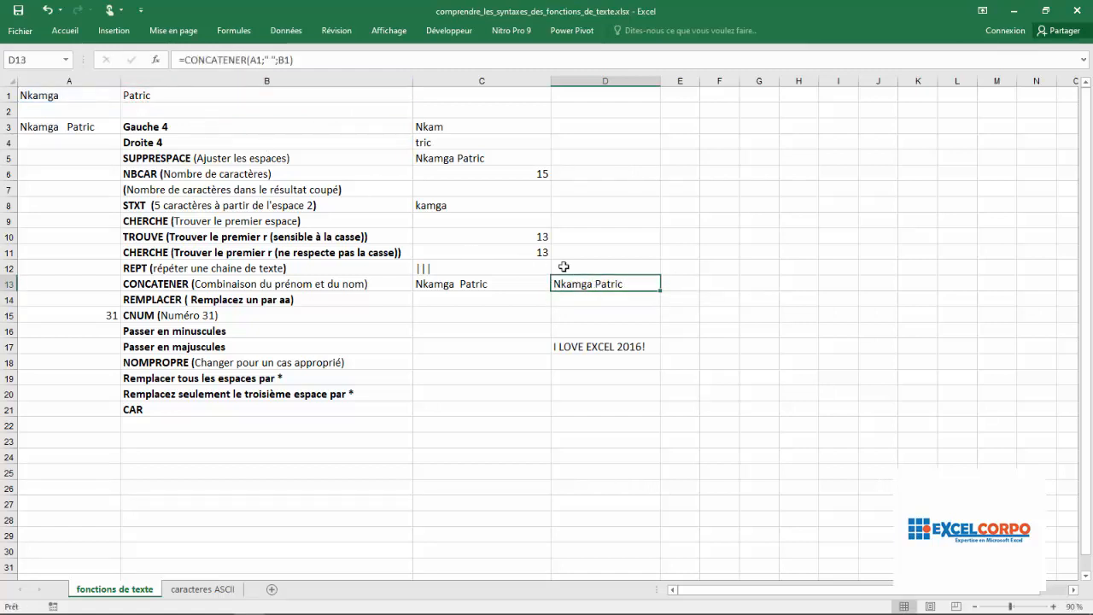
click(272, 59)
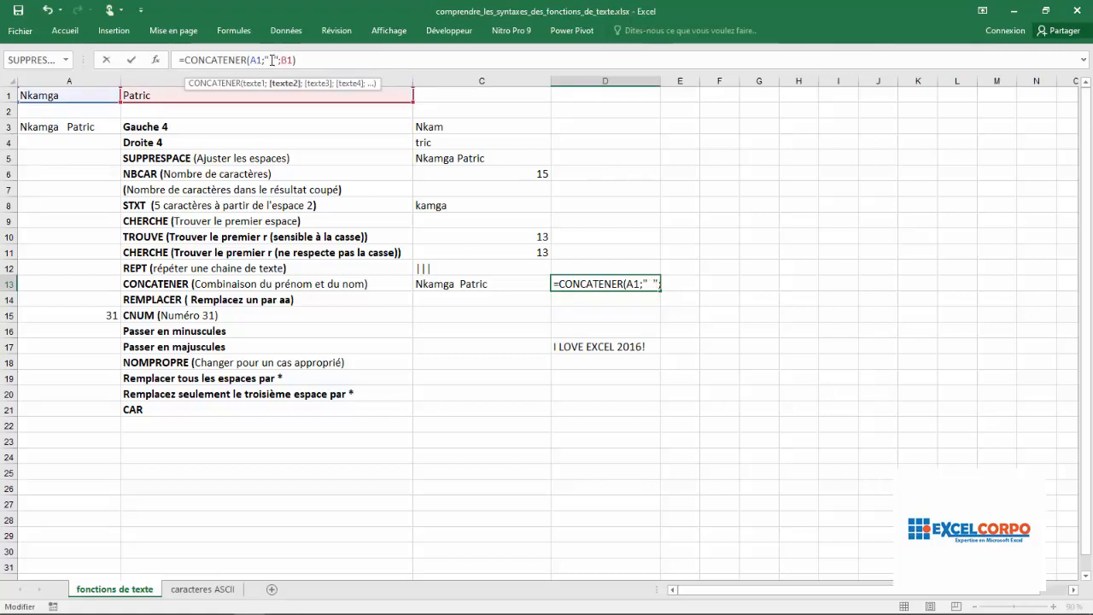
key(Return)
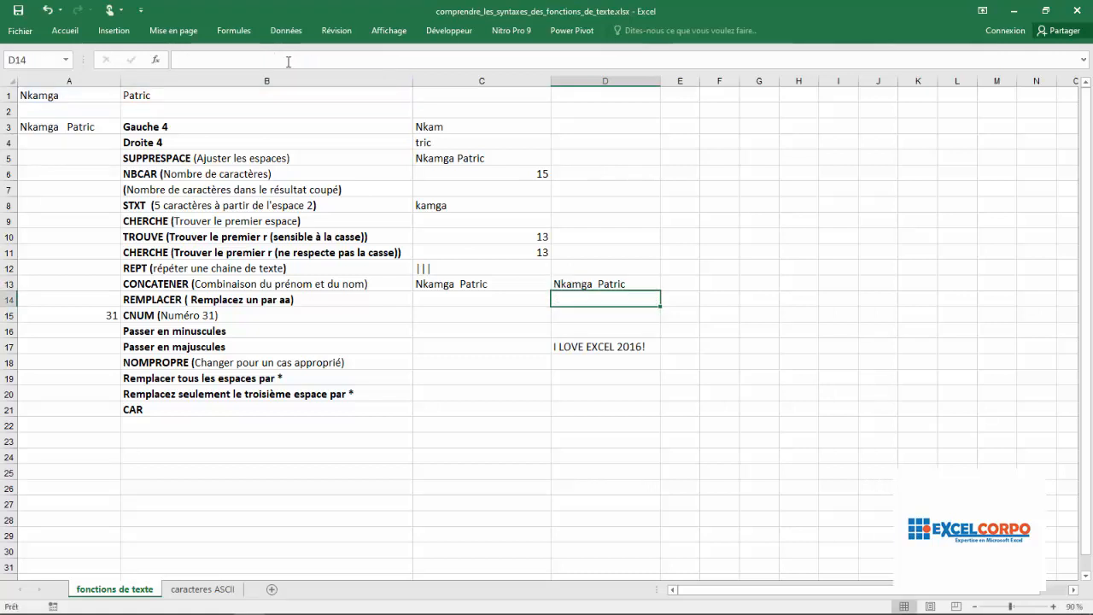
Compare the & formula in C13 with the CONCATENER formula in D13.
click(564, 283)
click(456, 282)
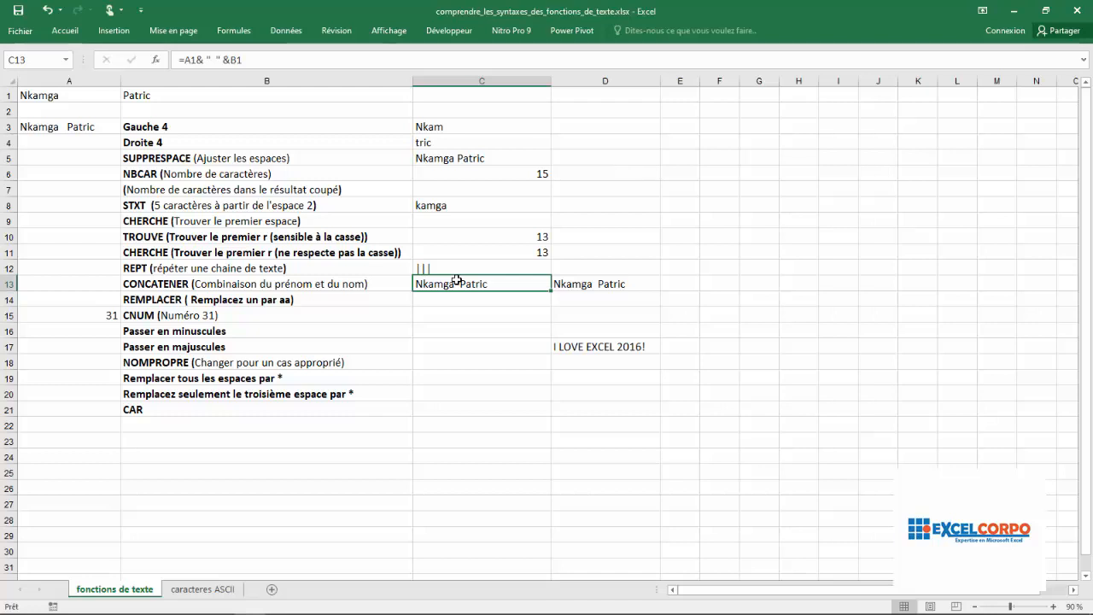
key(Right)
key(Left)
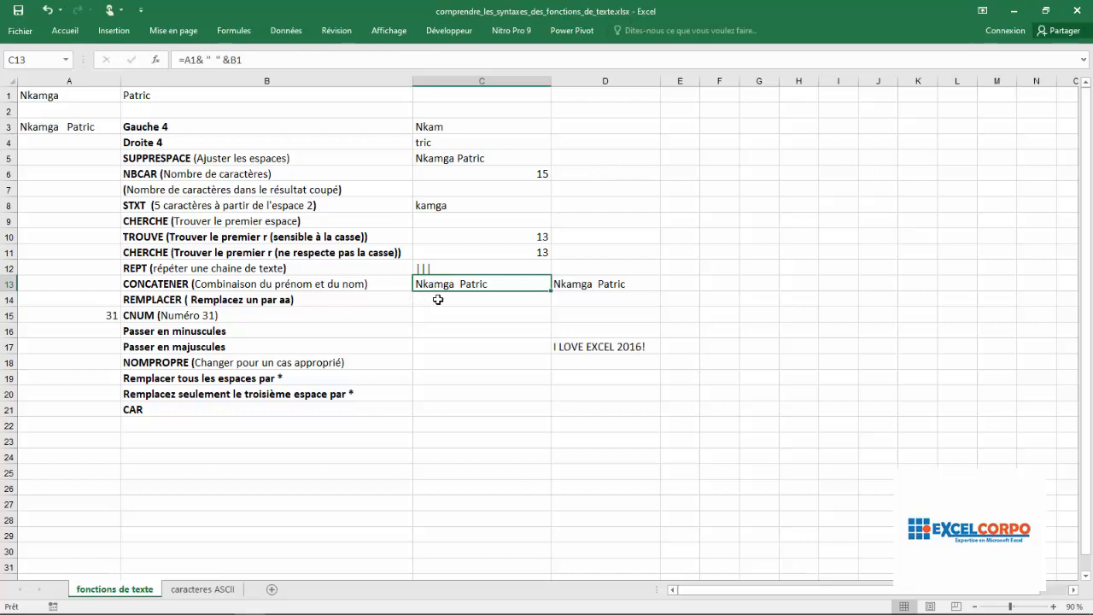
Enter a REMPLACER formula in C14 that replaces two characters of A3, starting at position 3, with "aa".
click(437, 300)
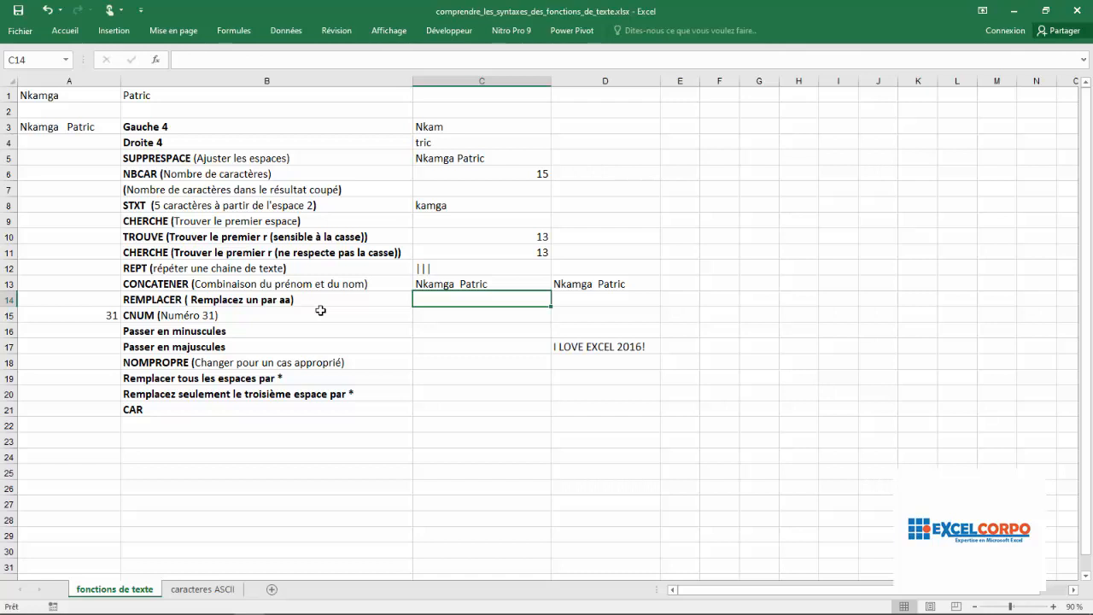
text(=rem)
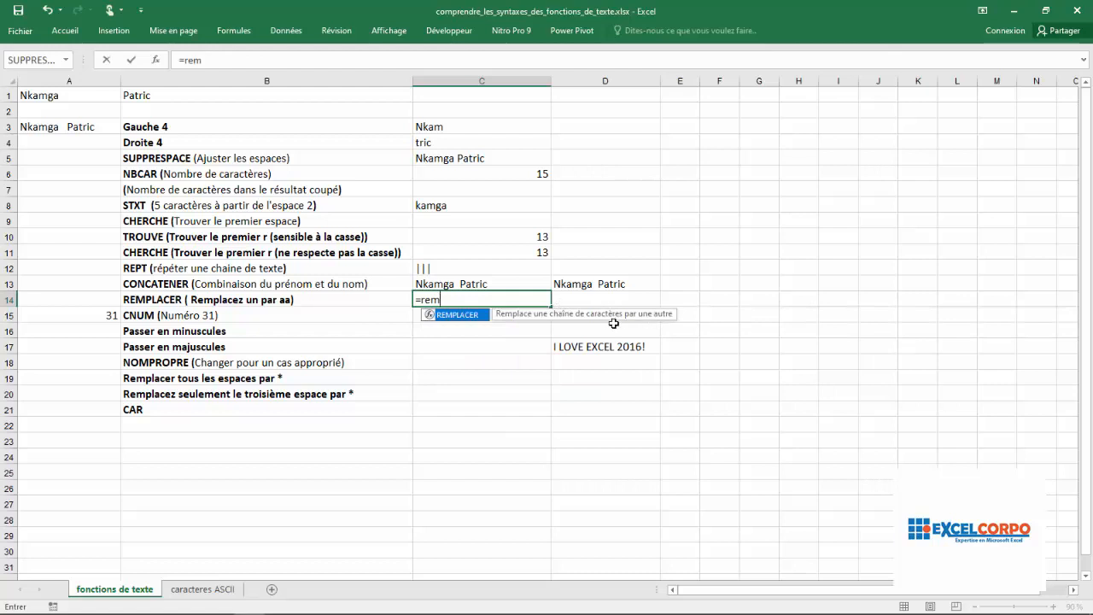
double_click(467, 316)
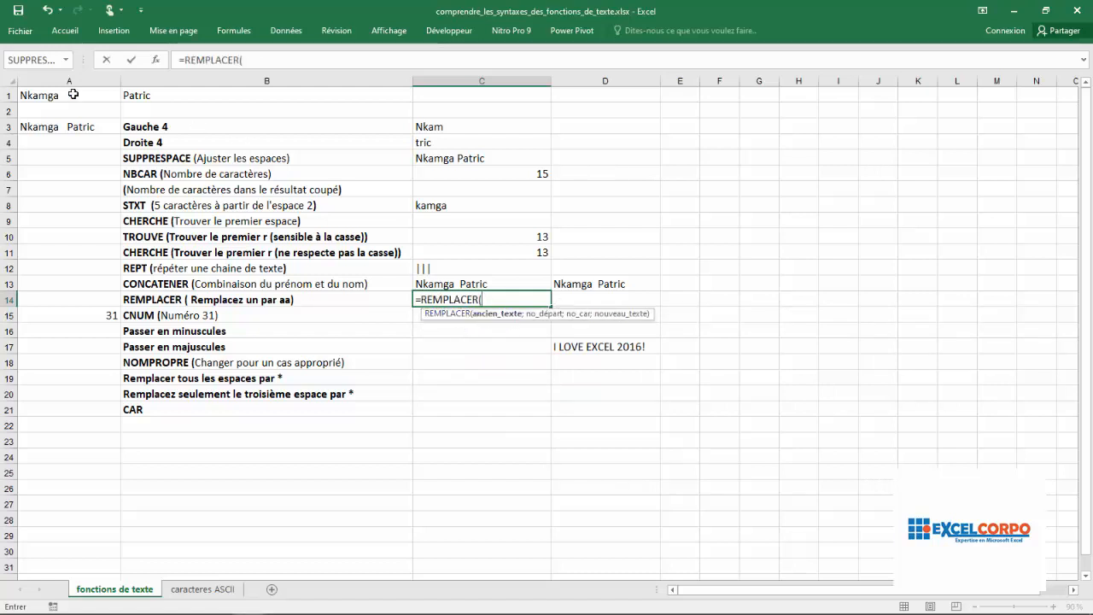
click(62, 126)
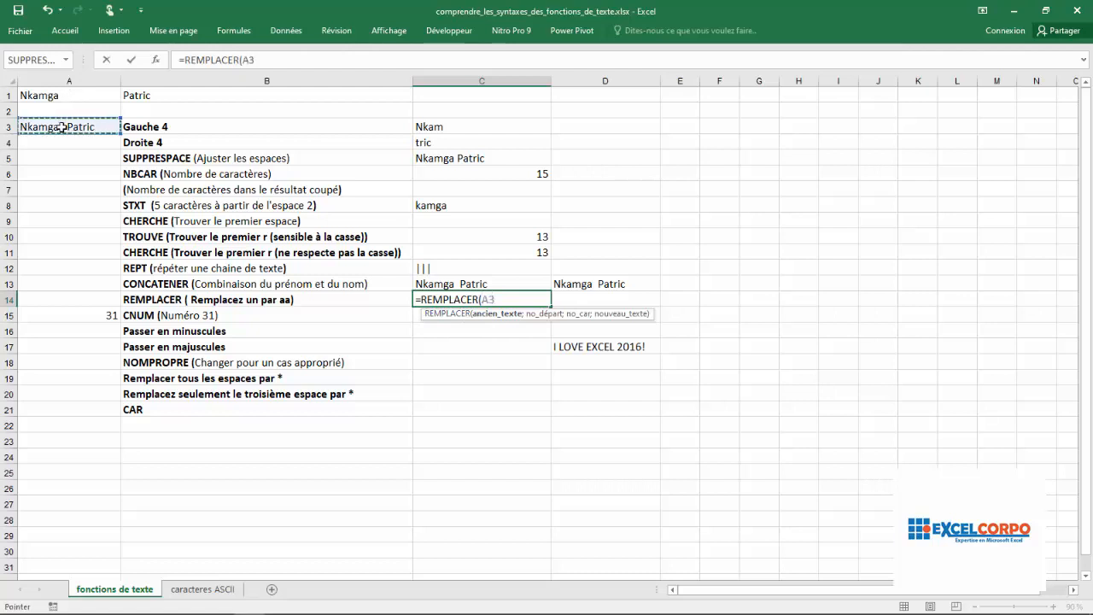
text(;)
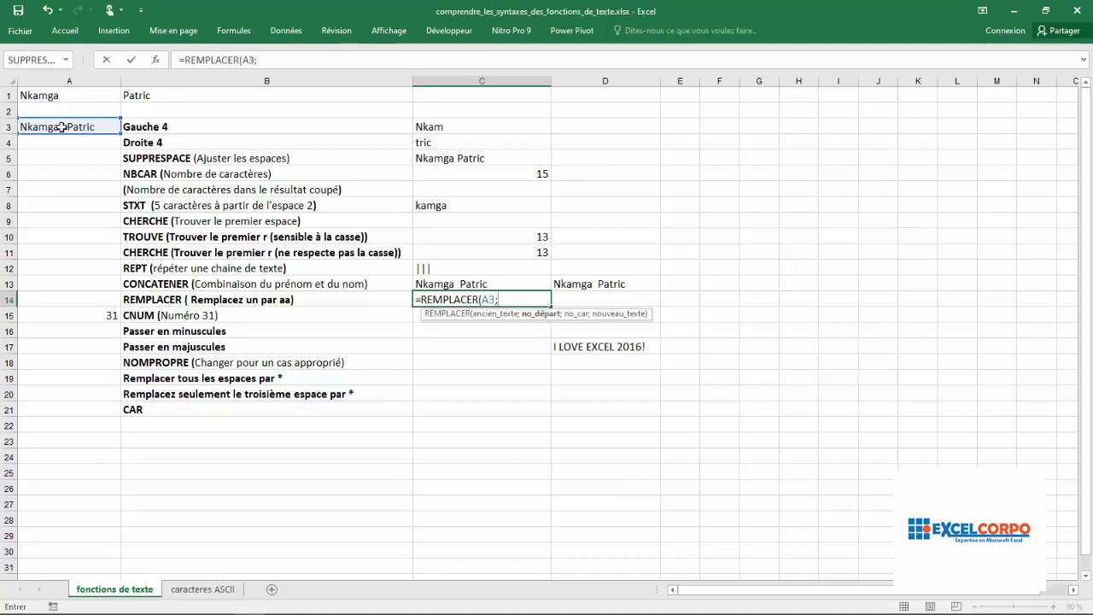
text(3;)
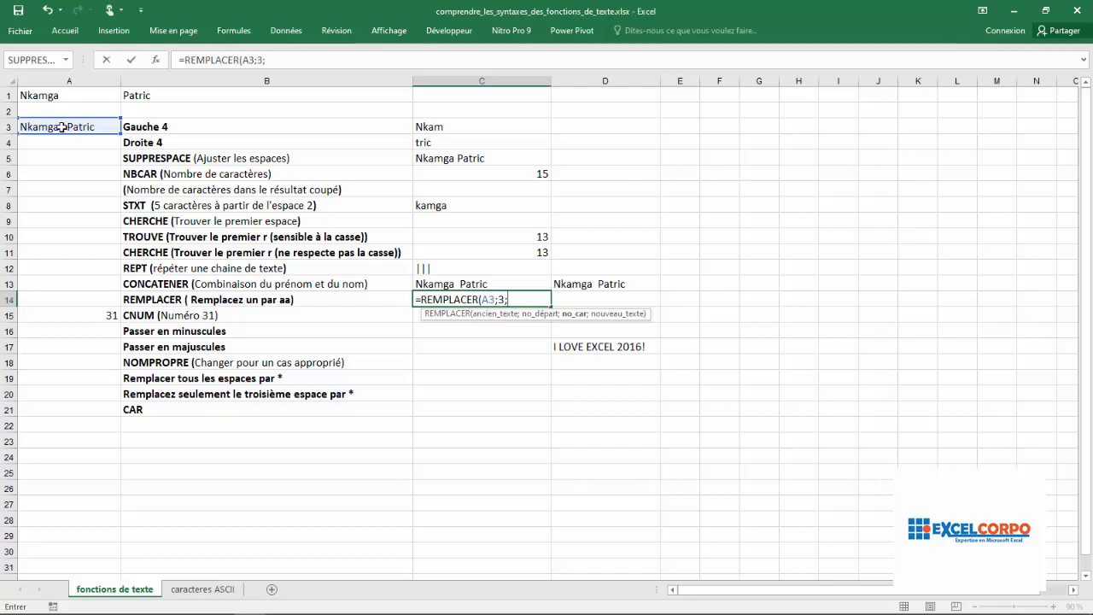
text(2;)
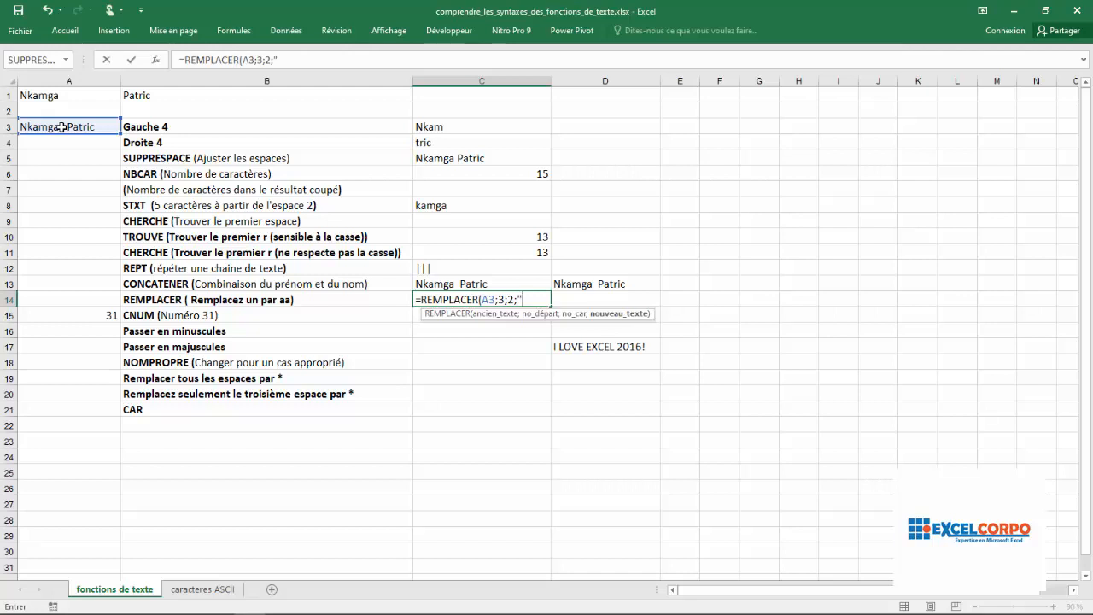
text("aa"))
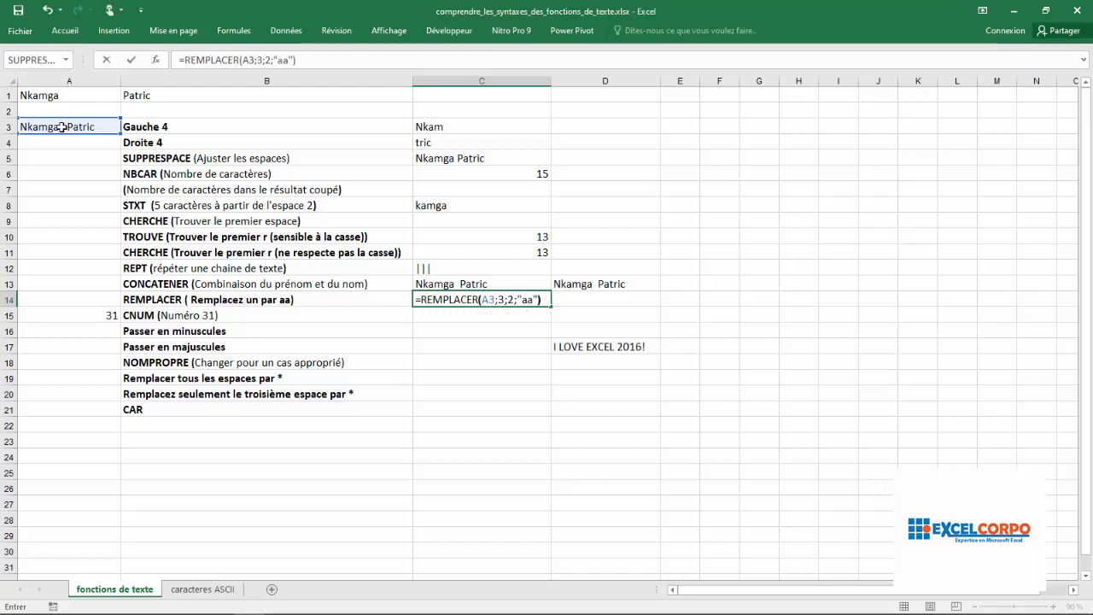
key(Return)
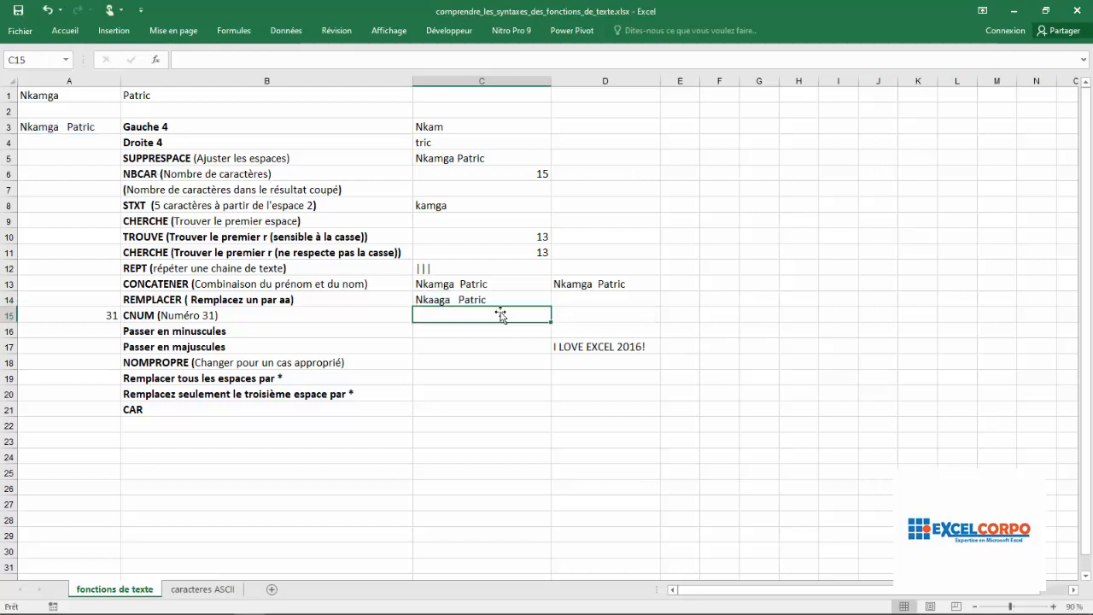
Change the replacement text in C14's REMPLACER formula to "uu" and review the start position argument.
click(472, 300)
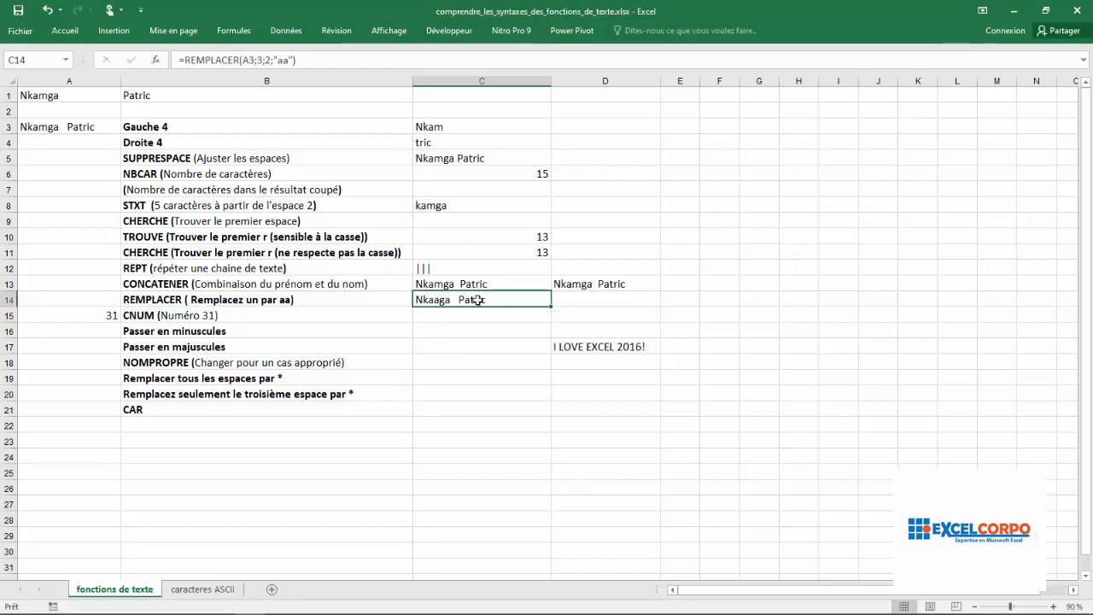
click(258, 59)
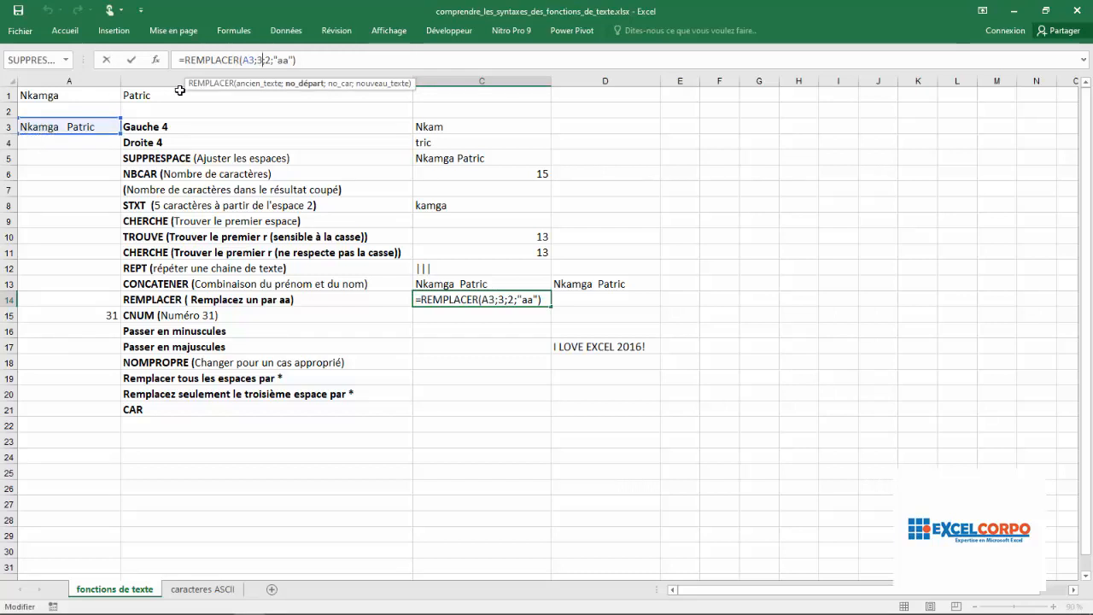
click(270, 59)
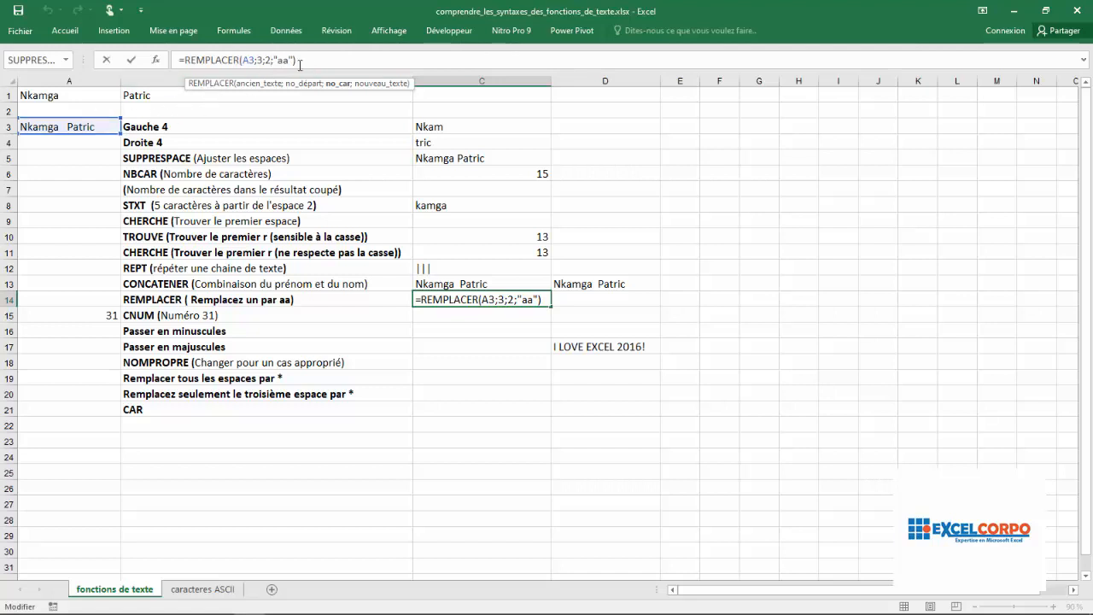
click(287, 59)
key(BackSpace)
key(BackSpace)
text(uu)
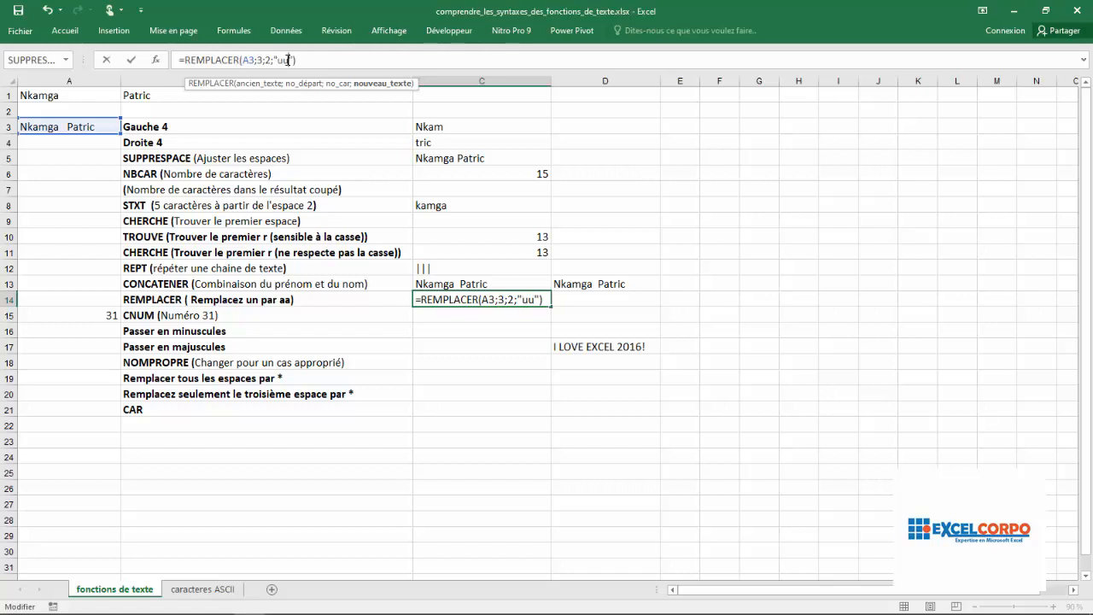
key(Return)
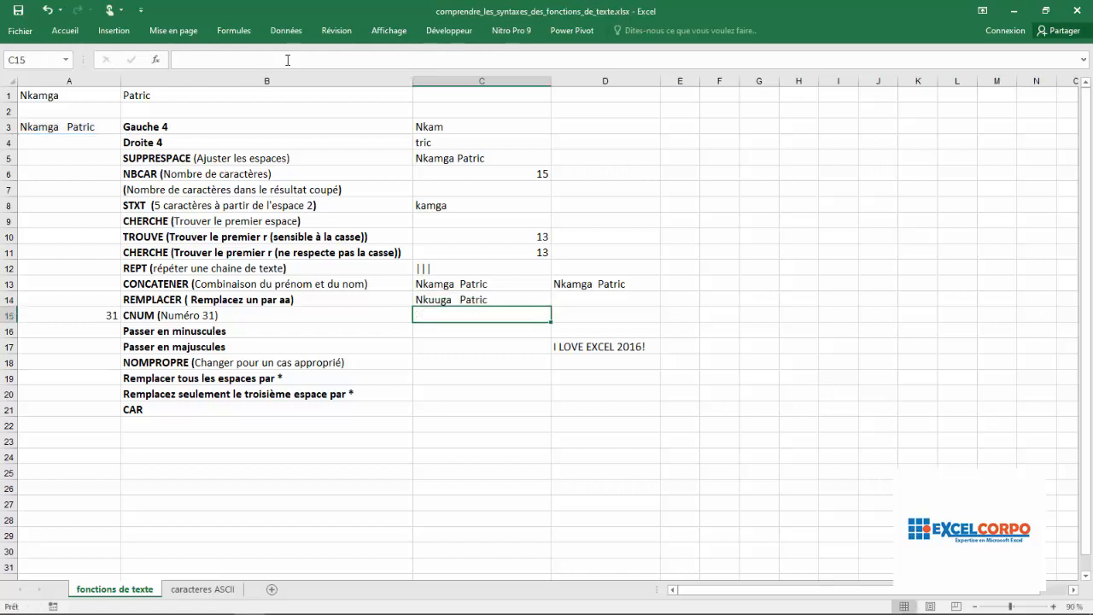
click(441, 302)
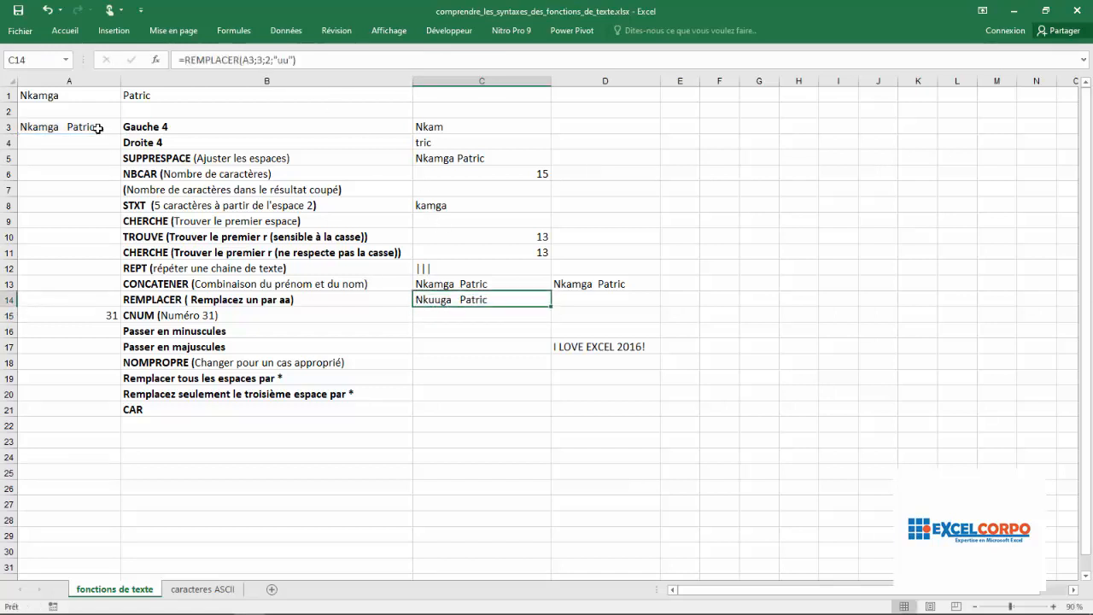
click(263, 60)
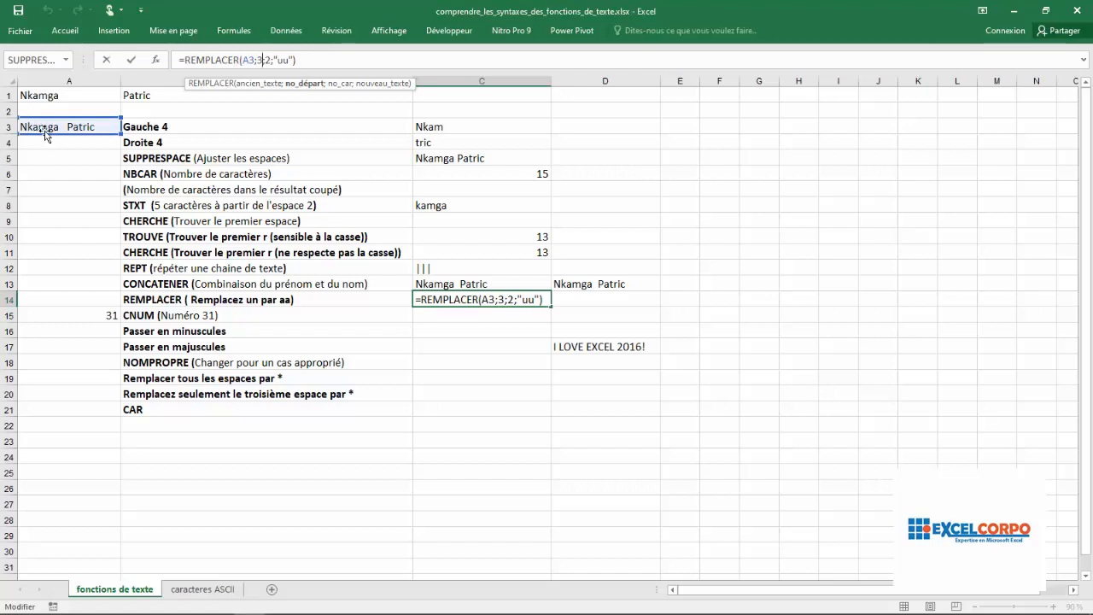
click(314, 57)
key(Return)
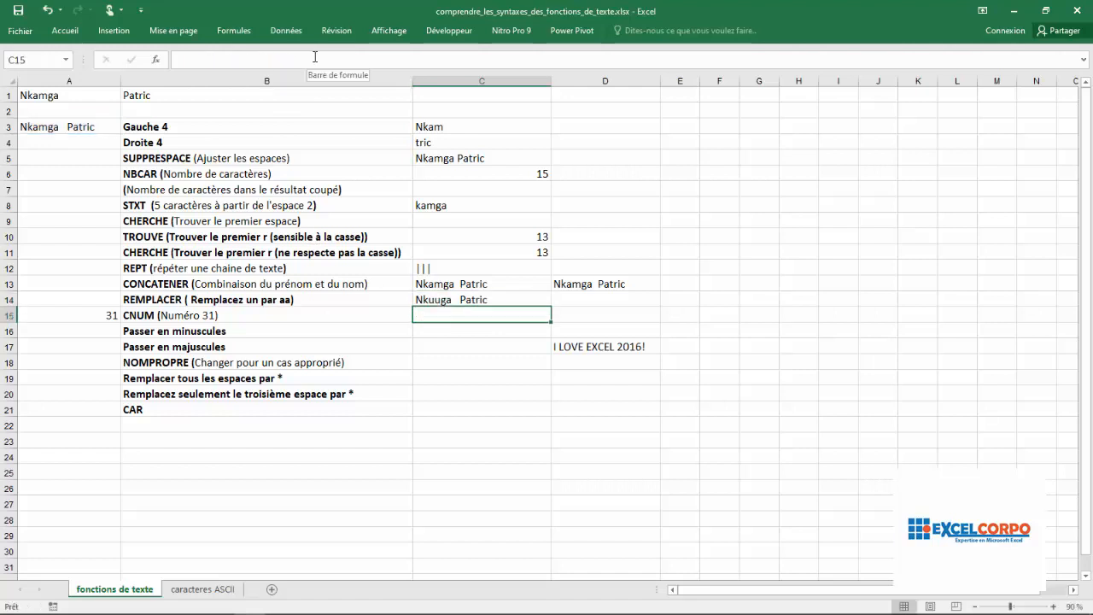
Set the replacement text in C14's REMPLACER formula to "ee" and check the updated formula.
click(446, 298)
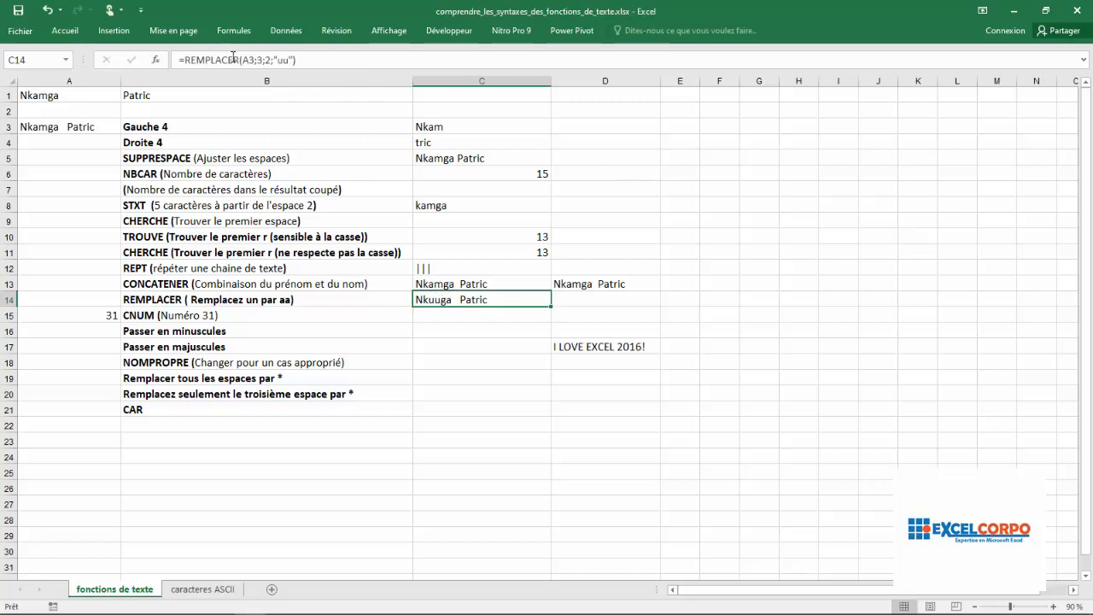
click(288, 60)
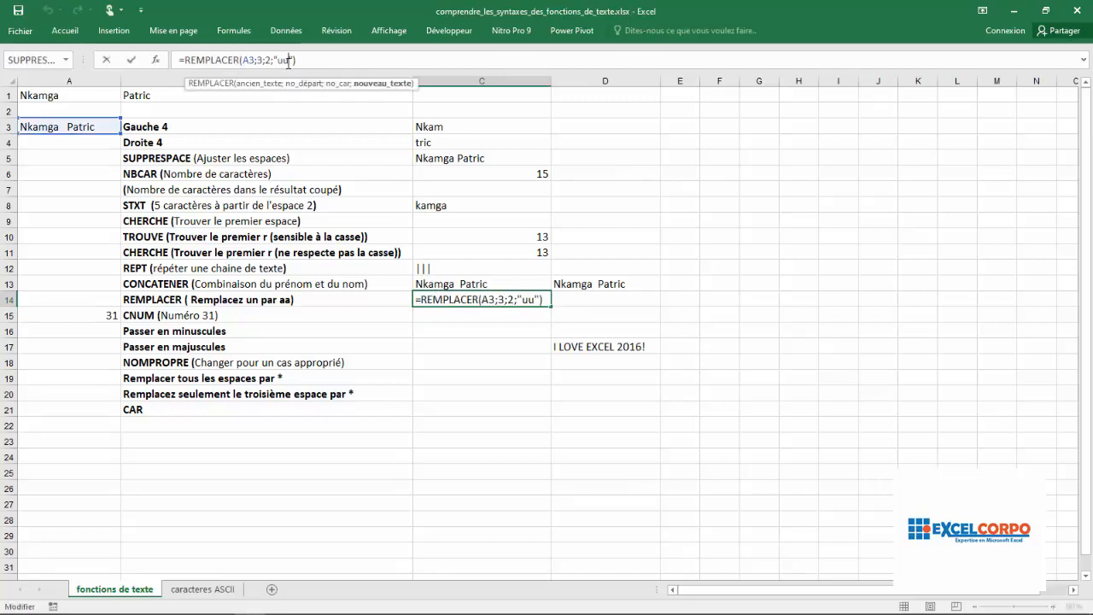
key(BackSpace)
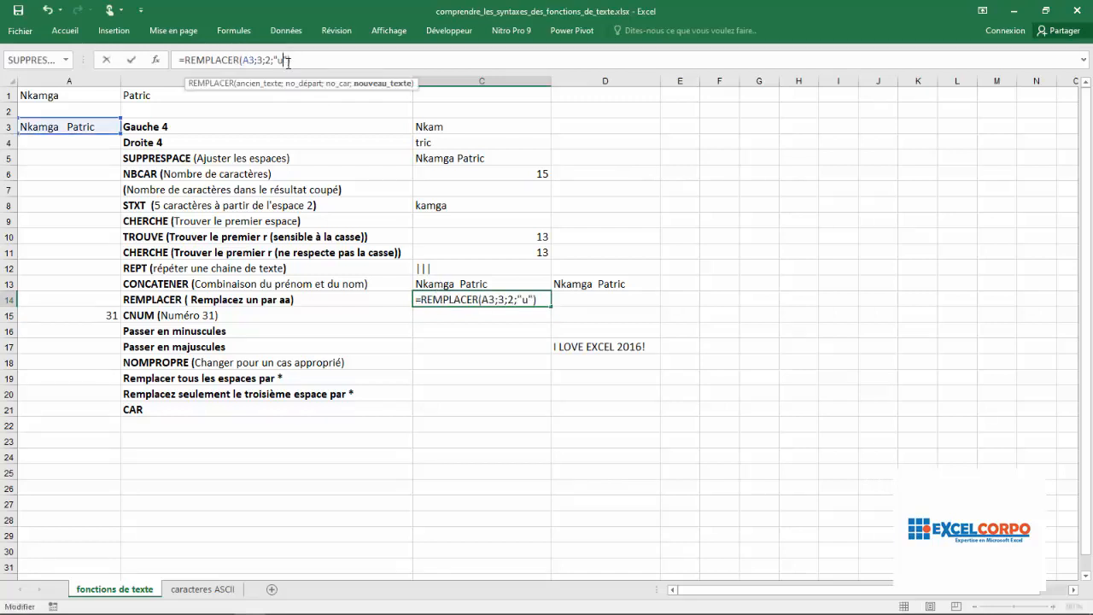
key(BackSpace)
text(ee)
key(Return)
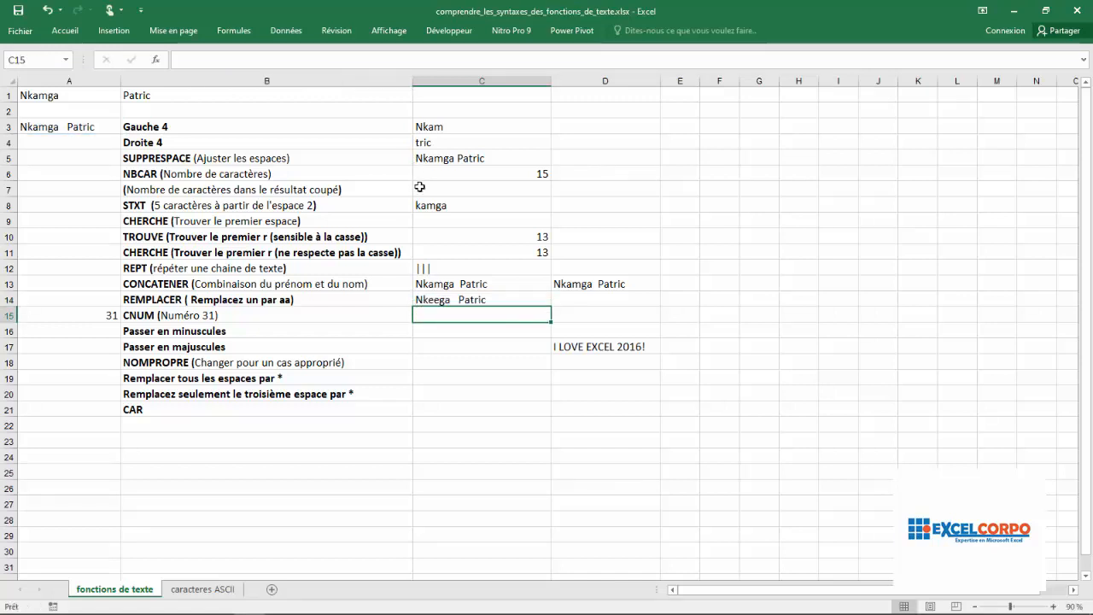
click(437, 297)
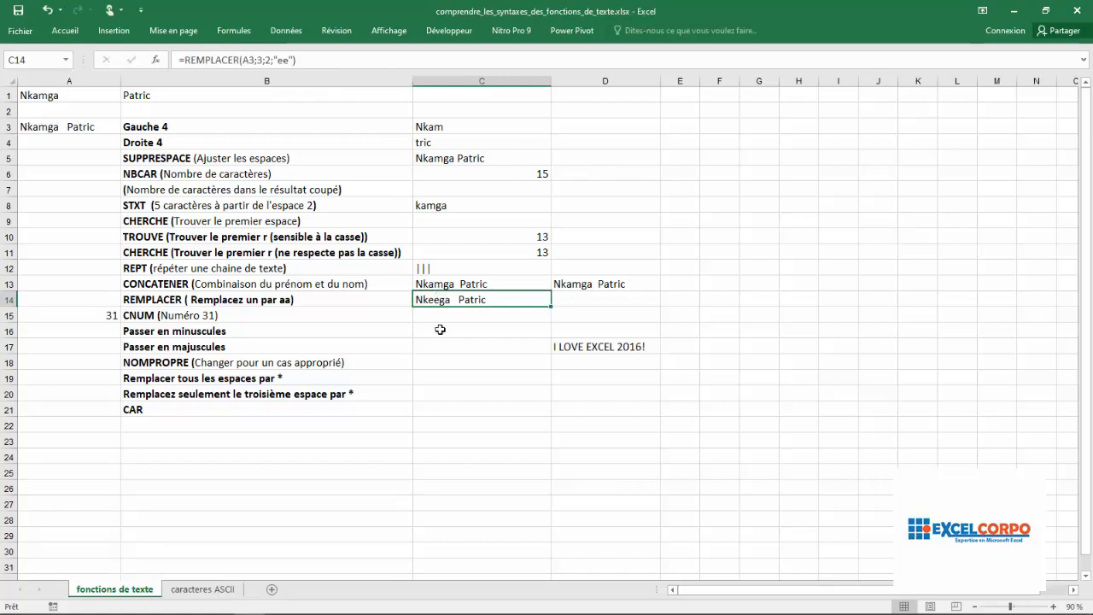
Enter a CNUM formula in C15 that converts A15 to a number, and check the formula.
click(433, 315)
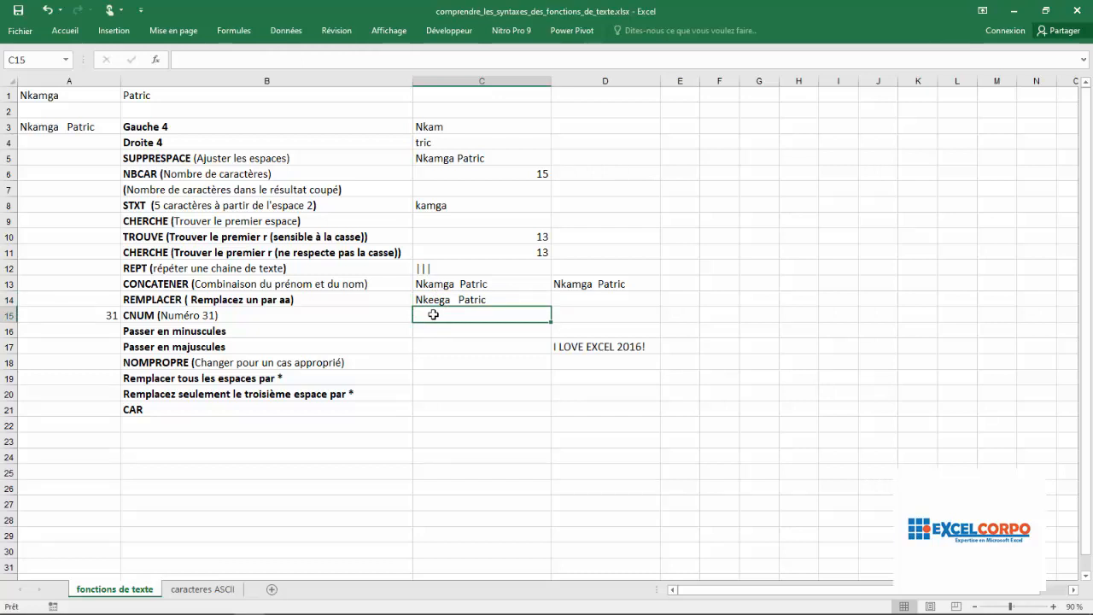
text(=)
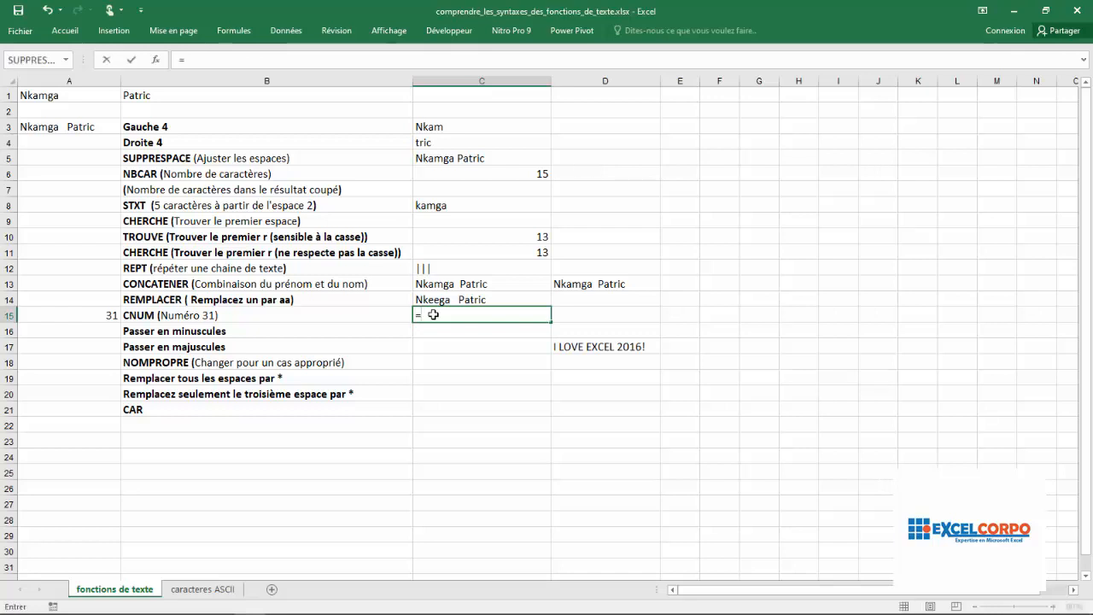
text(cn)
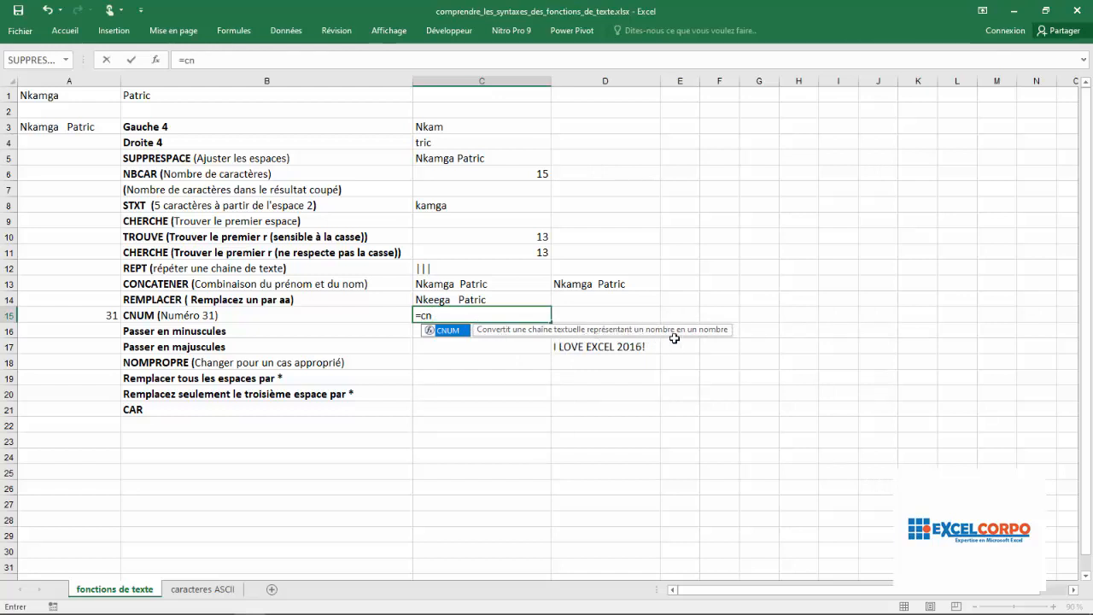
double_click(452, 331)
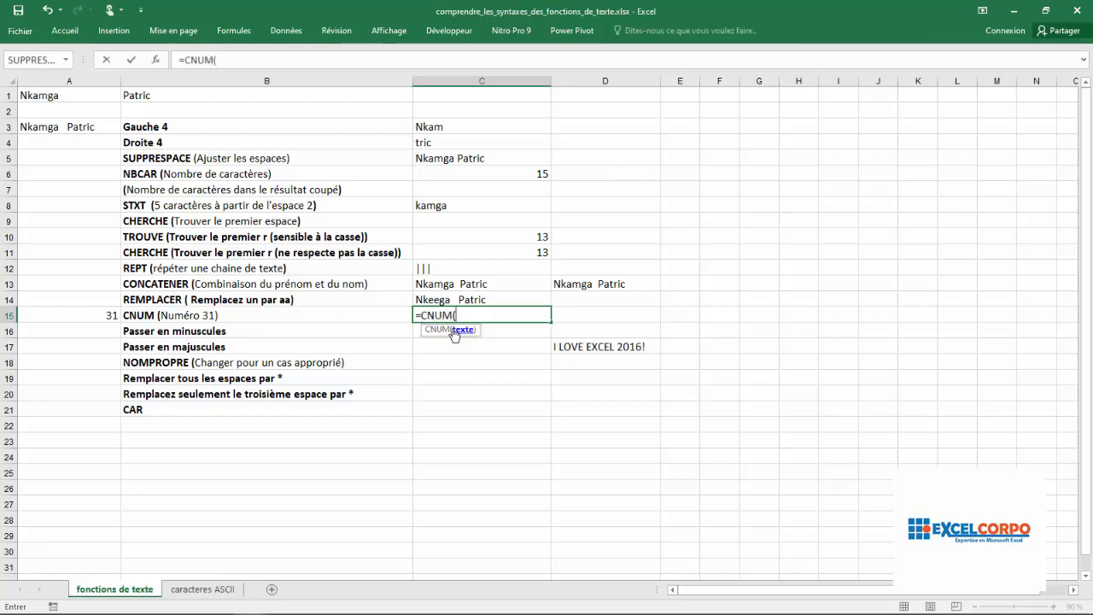
click(110, 314)
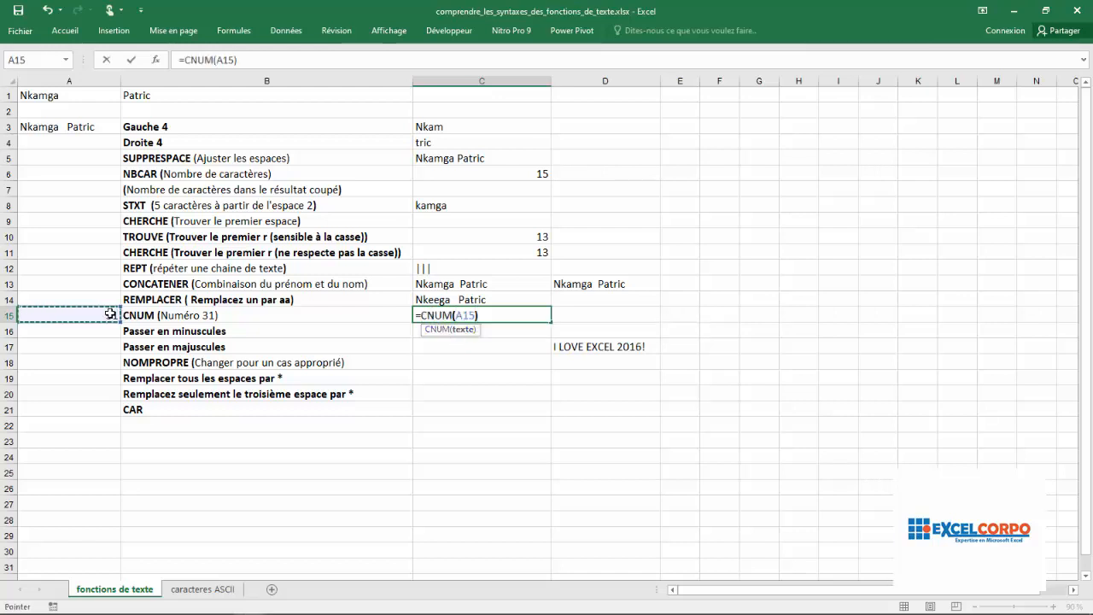
key(Return)
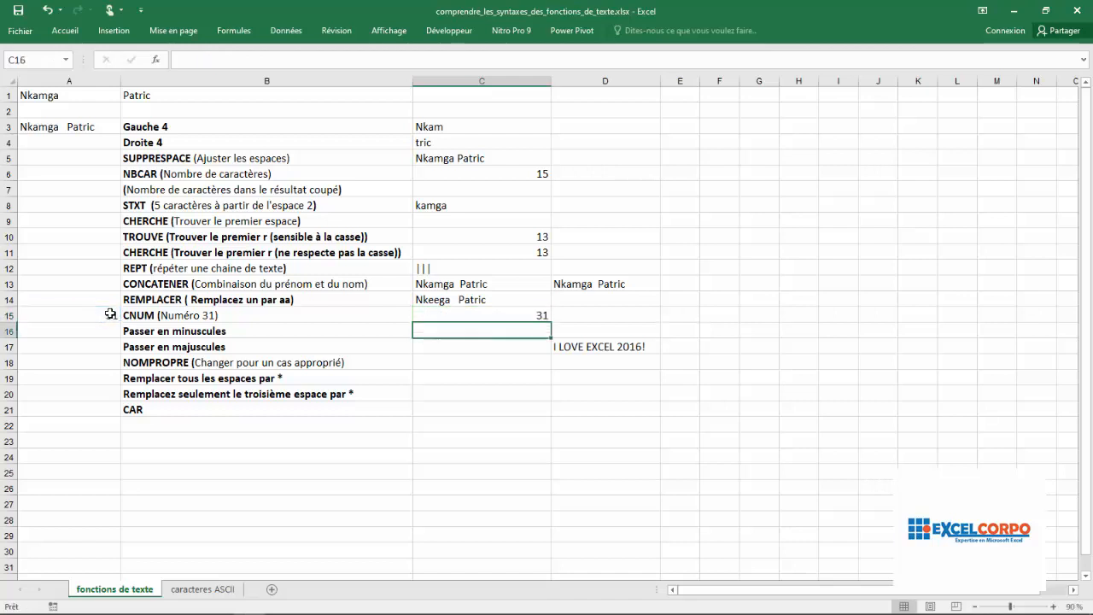
click(481, 317)
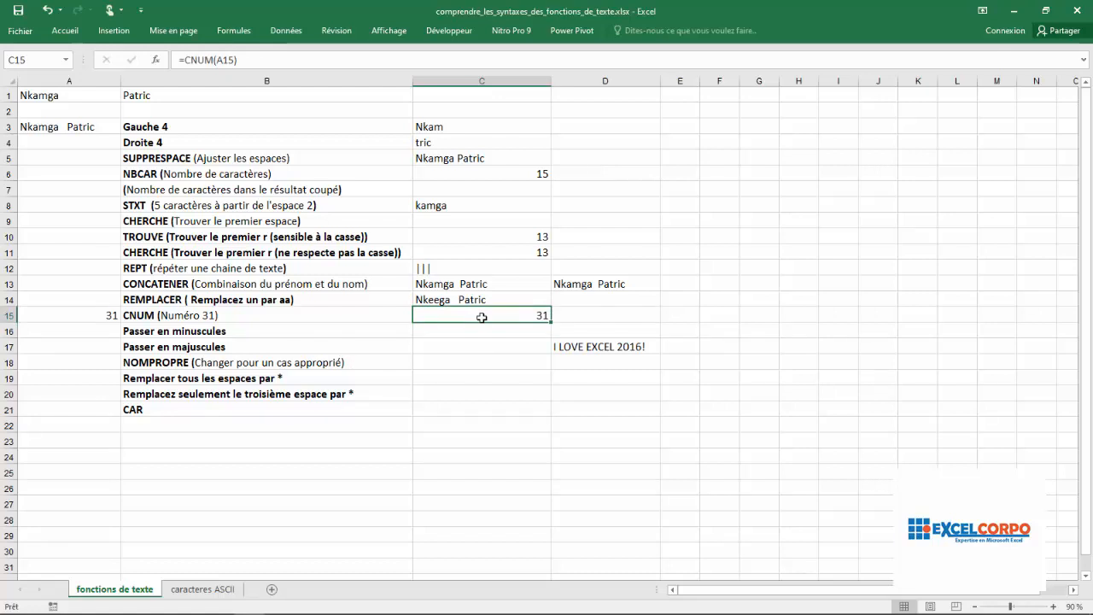
Enter a MINUSCULE formula in C16 that converts the text of A3 to lowercase.
click(456, 328)
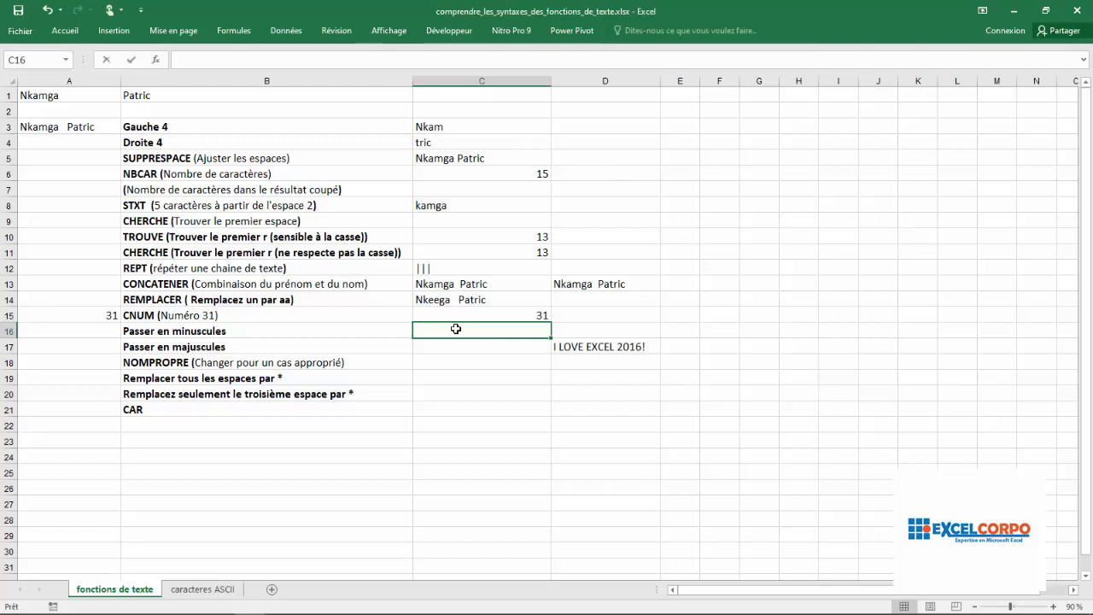
text(=)
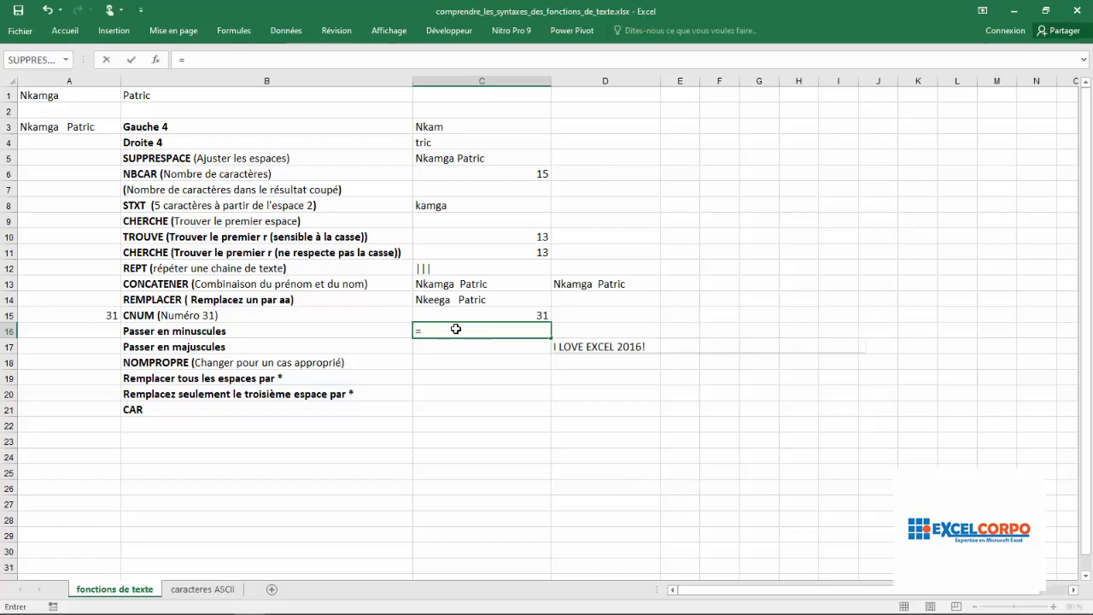
text(maj)
key(BackSpace)
key(BackSpace)
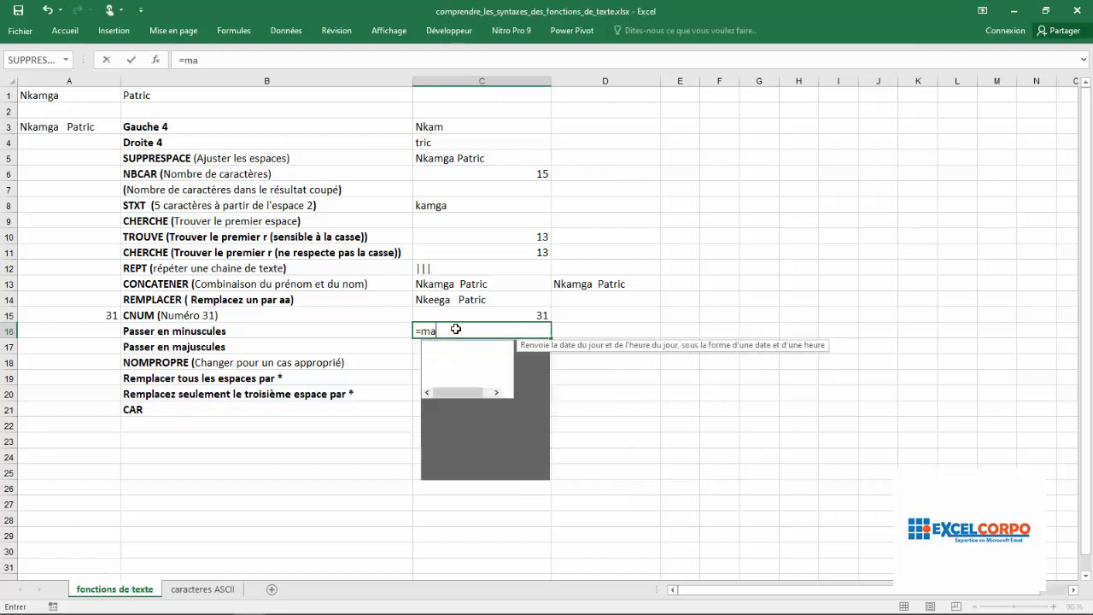
text(i)
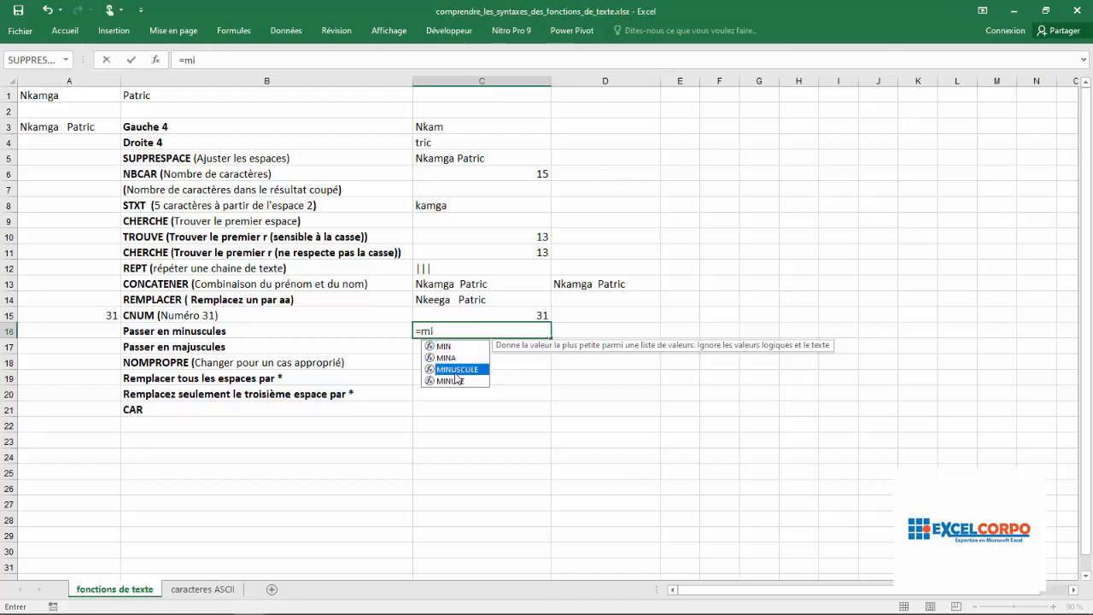
double_click(454, 370)
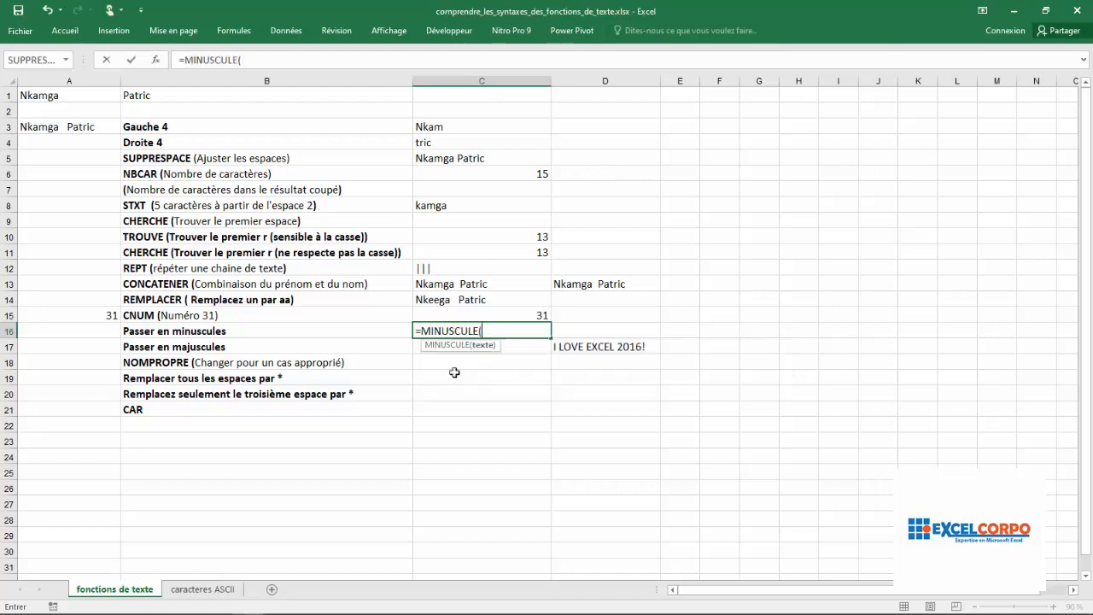
click(52, 128)
key(Return)
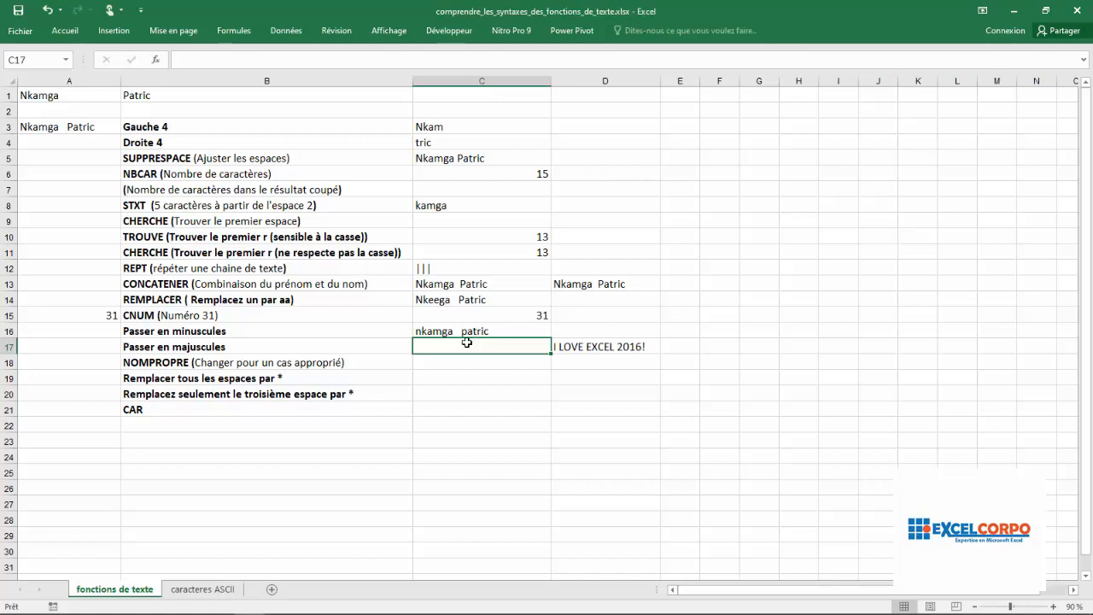
Enter a MAJUSCULE formula in C17 that converts the text of A3 to uppercase.
text(=)
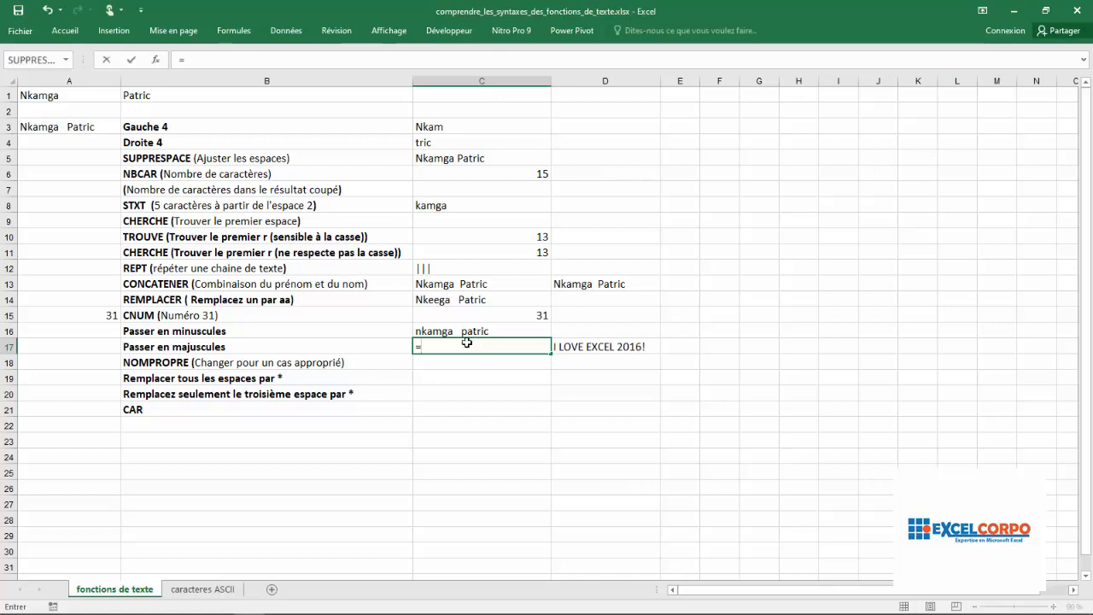
text(maju)
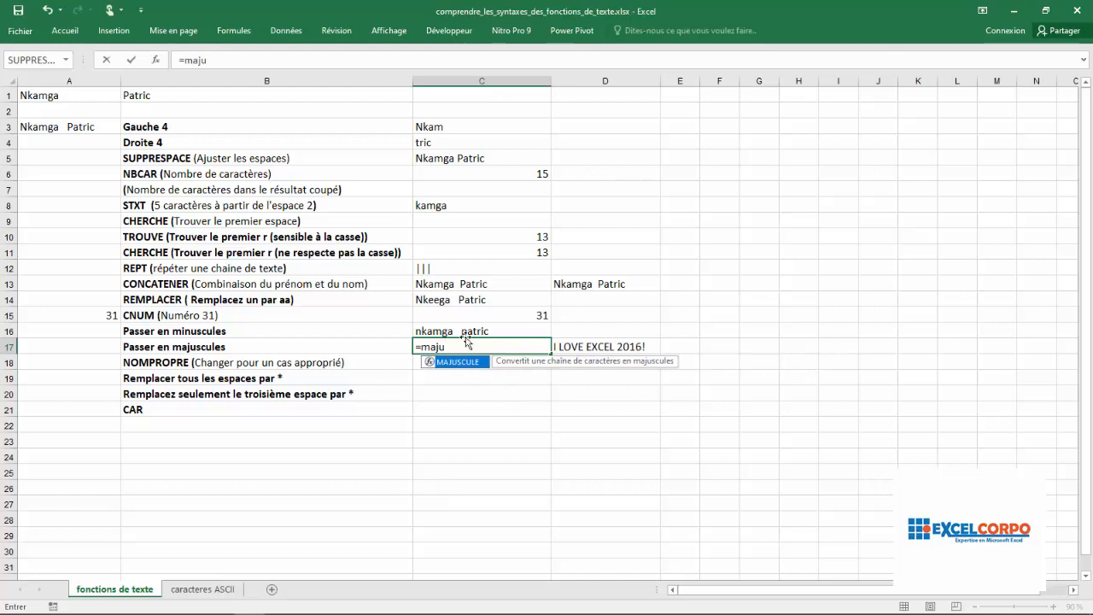
double_click(450, 363)
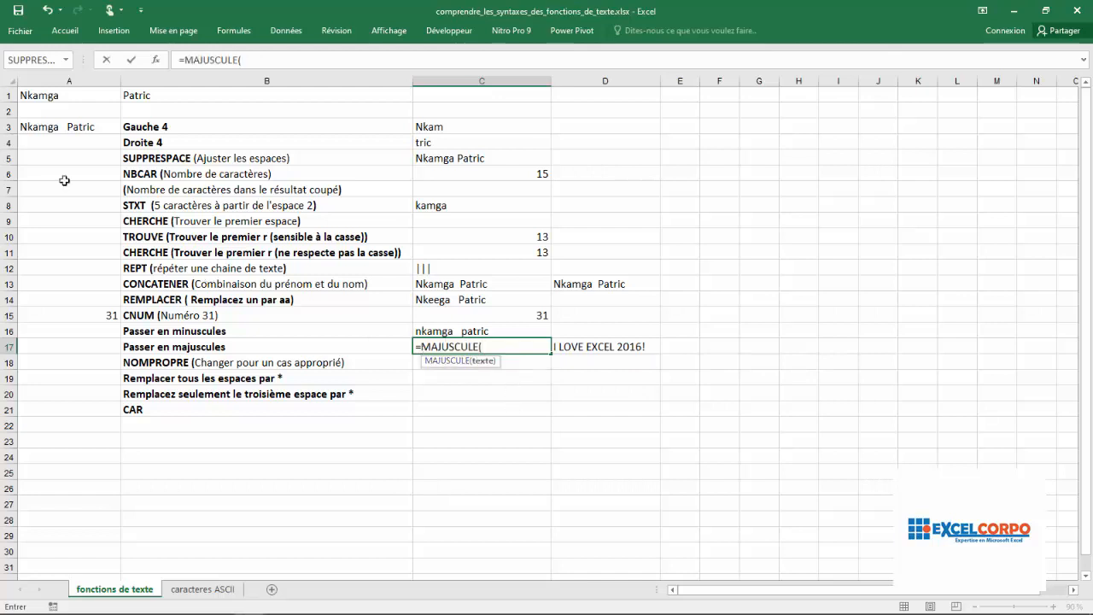
click(45, 132)
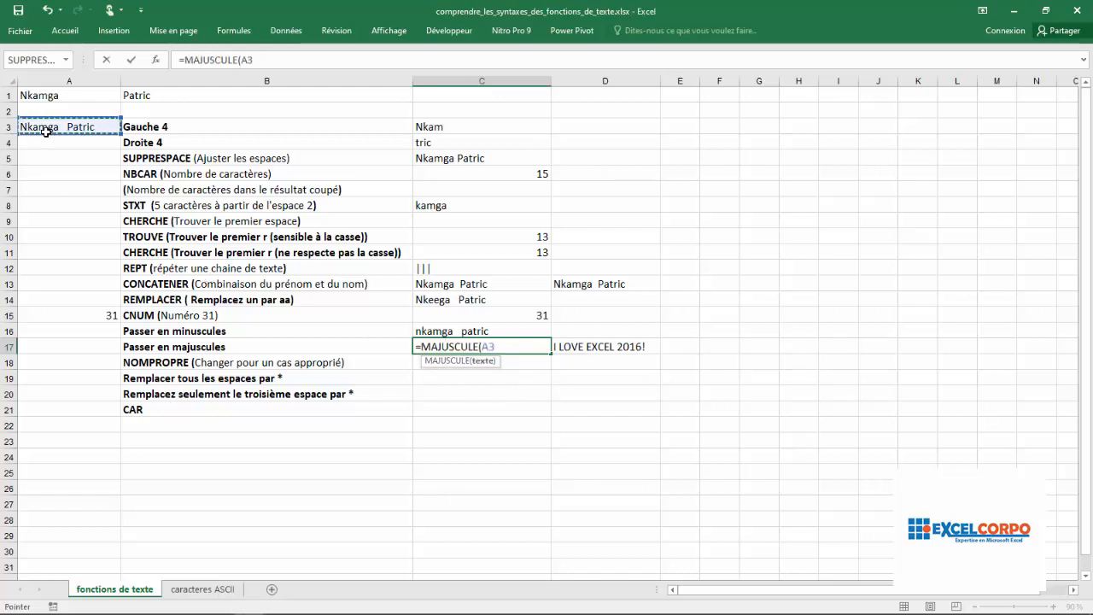
key(Return)
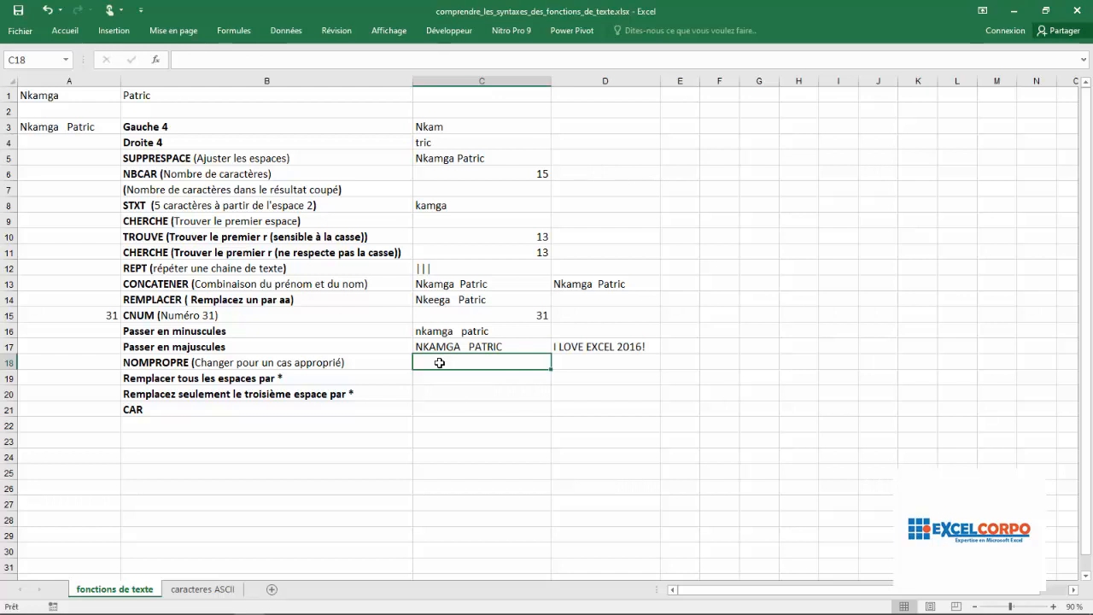
Enter a NOMPROPRE formula in C18 that applies proper case to the text of C17.
text(=)
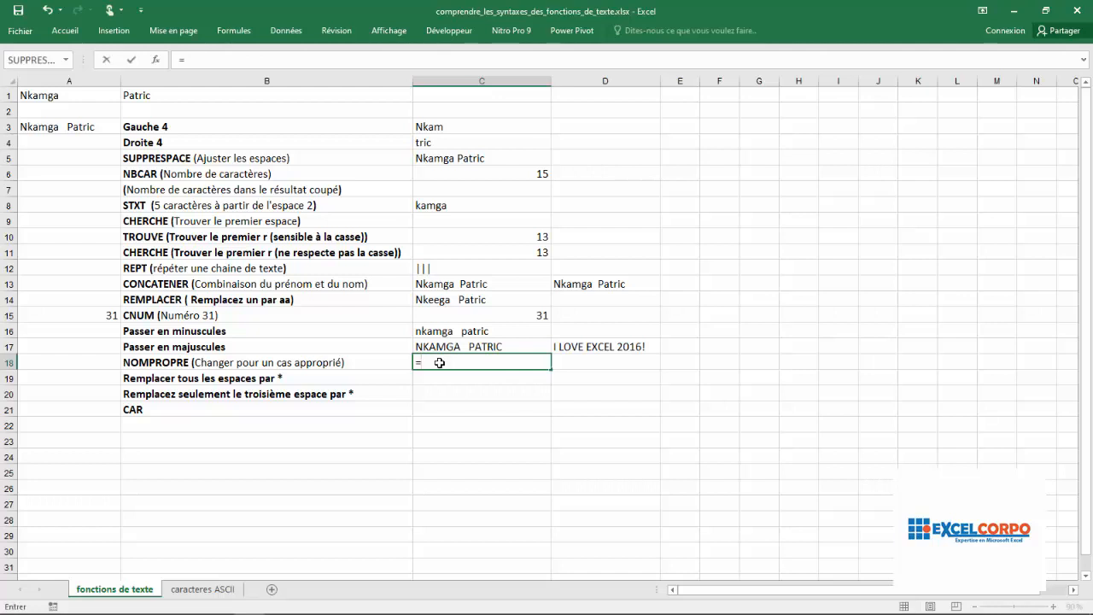
text(nom)
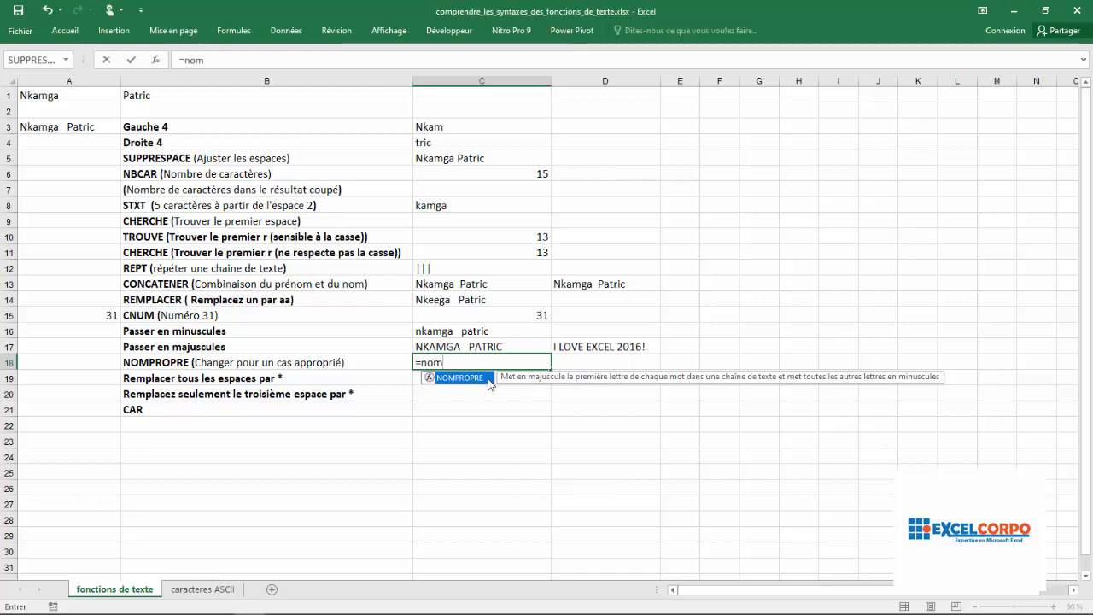
double_click(472, 379)
click(458, 346)
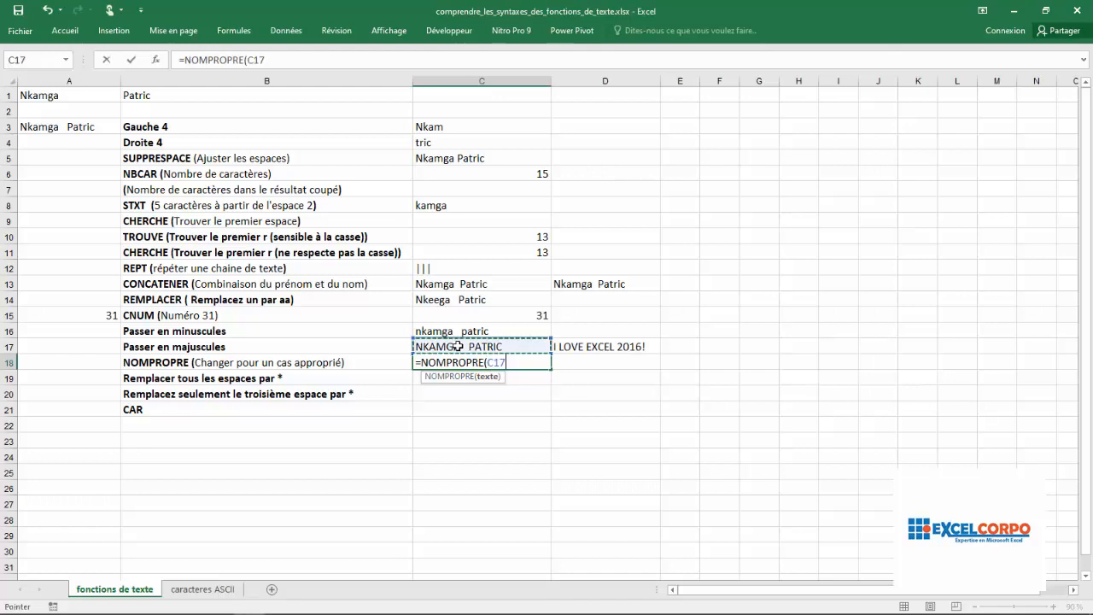
text())
key(Return)
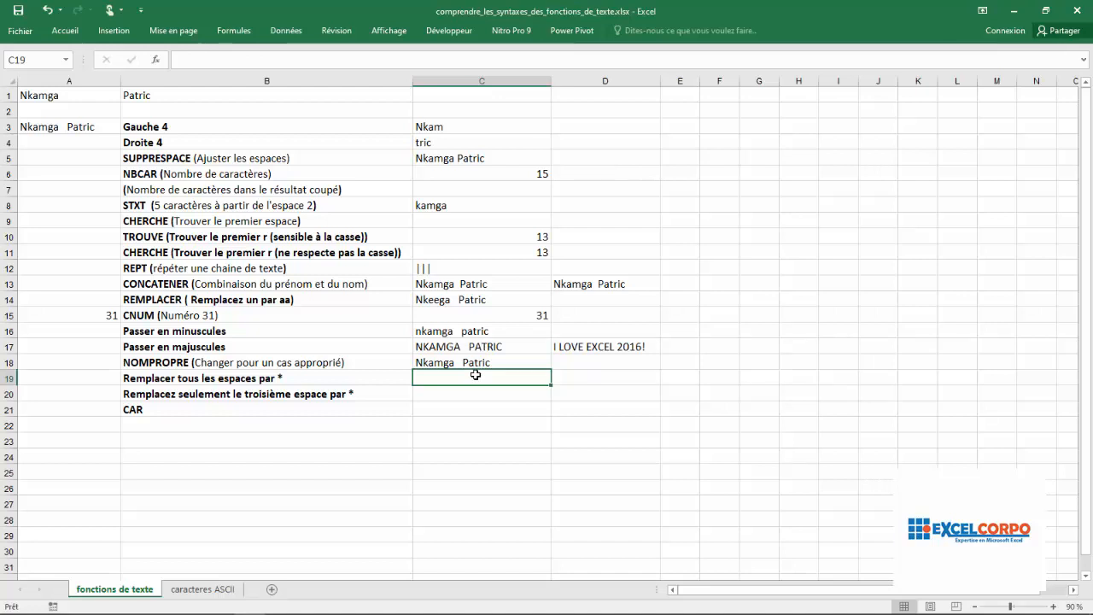
Enter a CAR formula in C21 that returns the character for code 65.
click(443, 410)
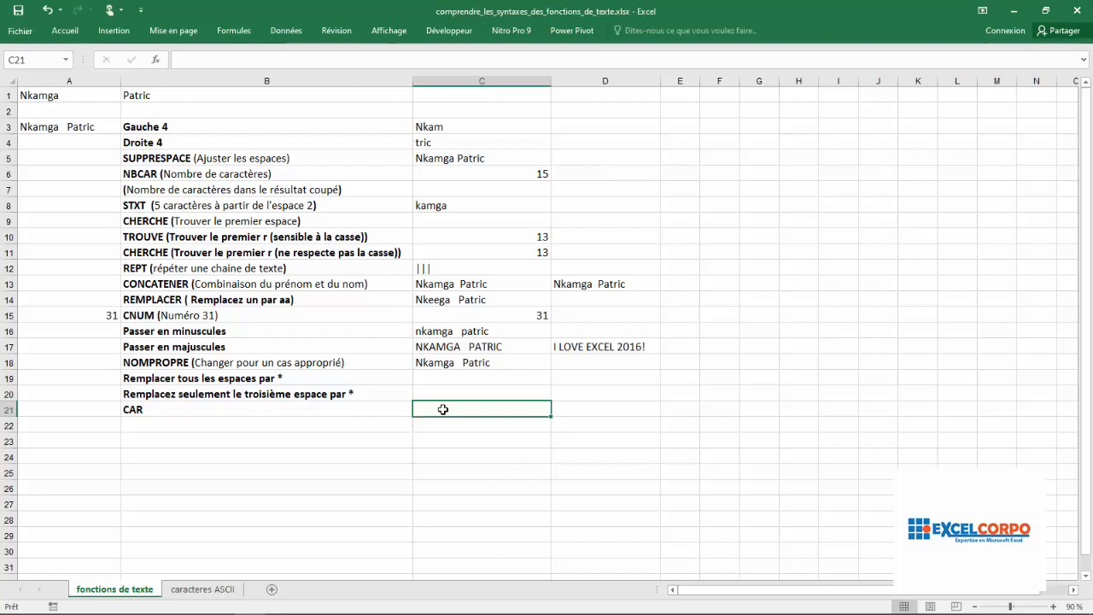
text(=ca)
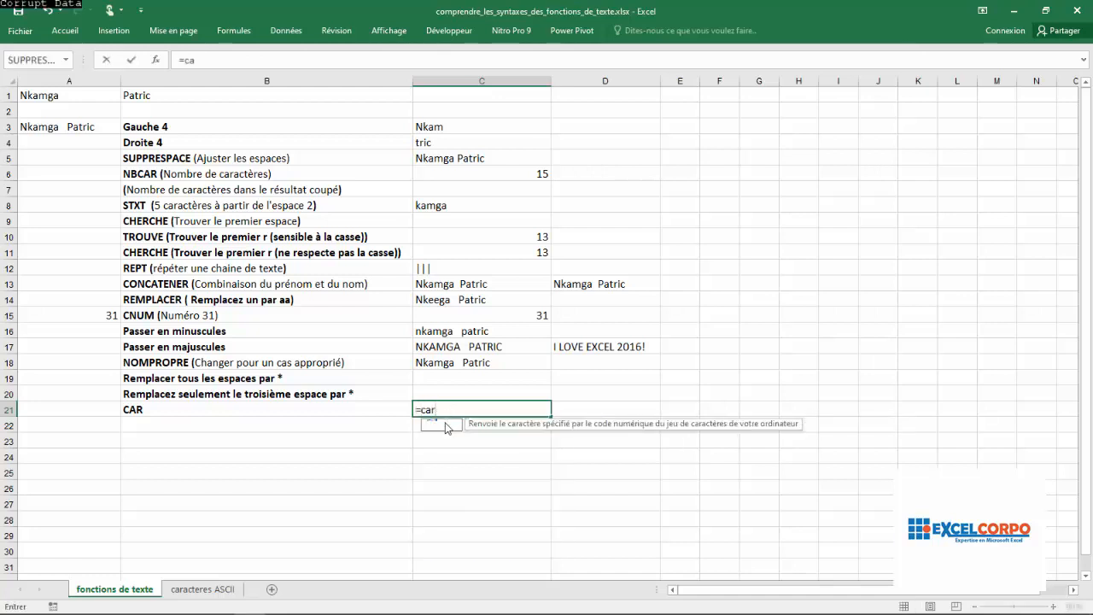
text(r)
double_click(442, 424)
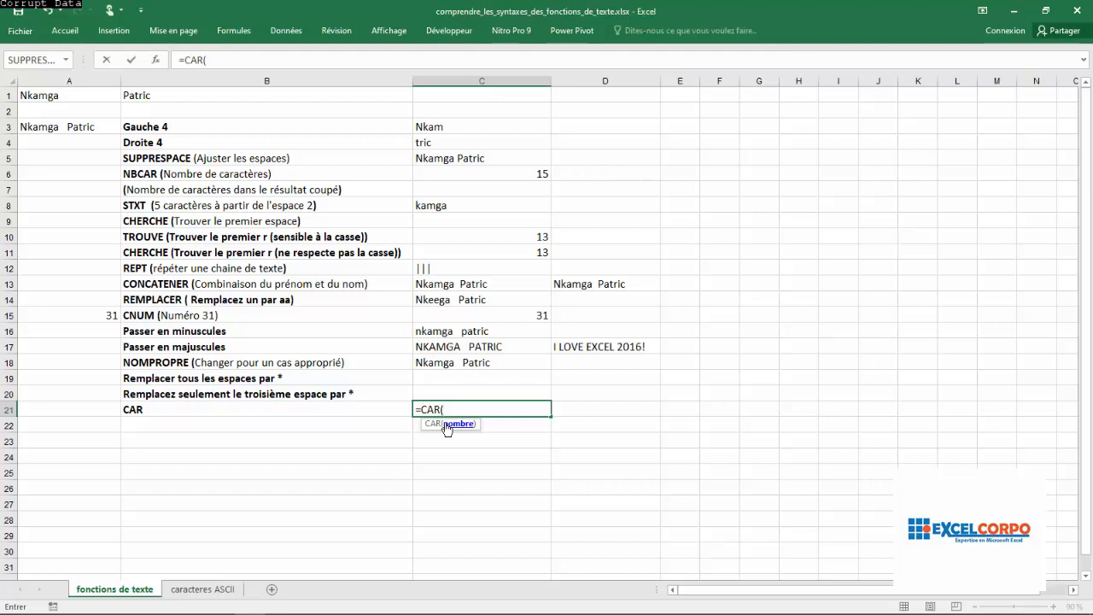
key(Return)
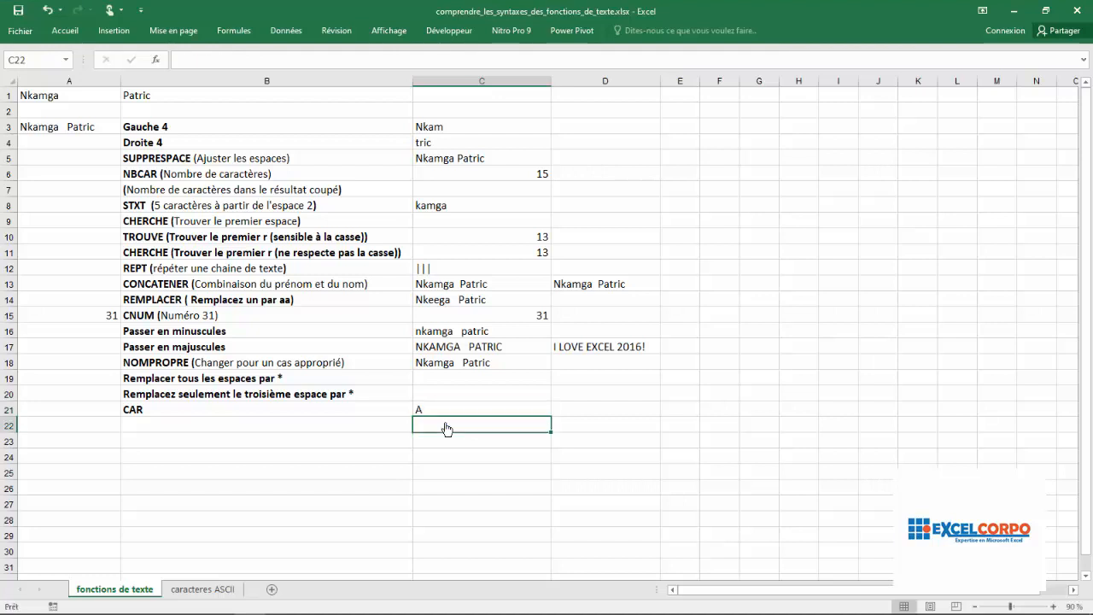
Change the character code in C21's CAR formula to 66.
click(438, 409)
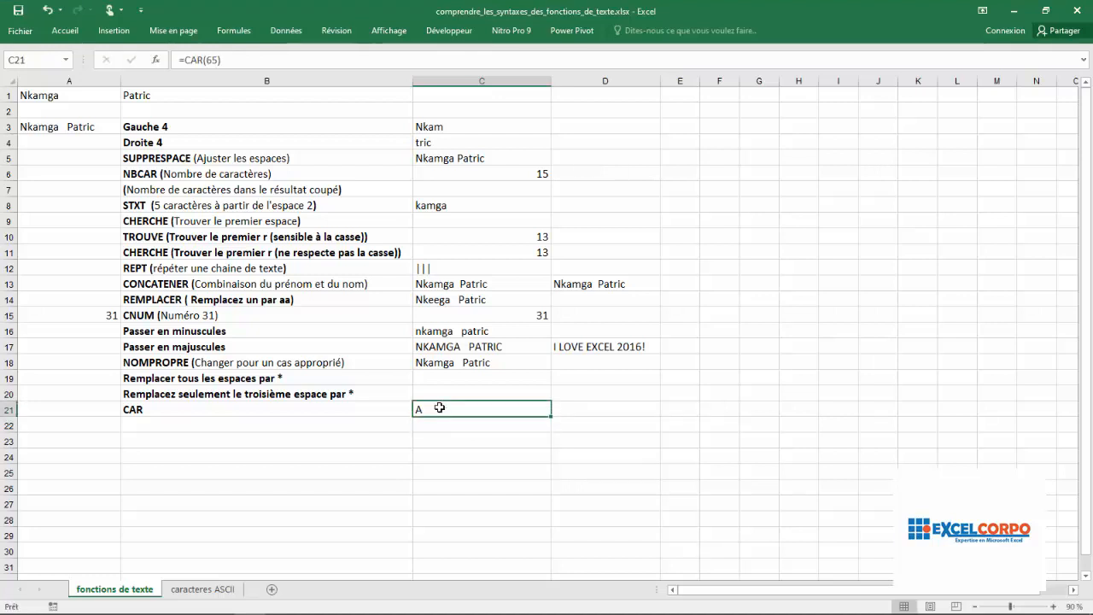
click(216, 60)
key(BackSpace)
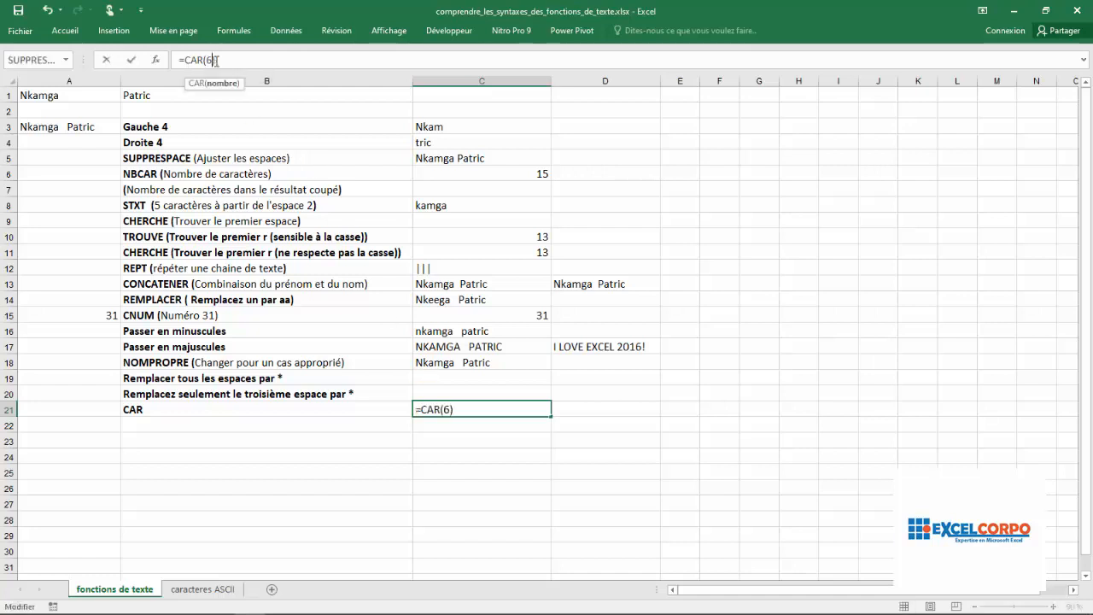
text(6)
key(Return)
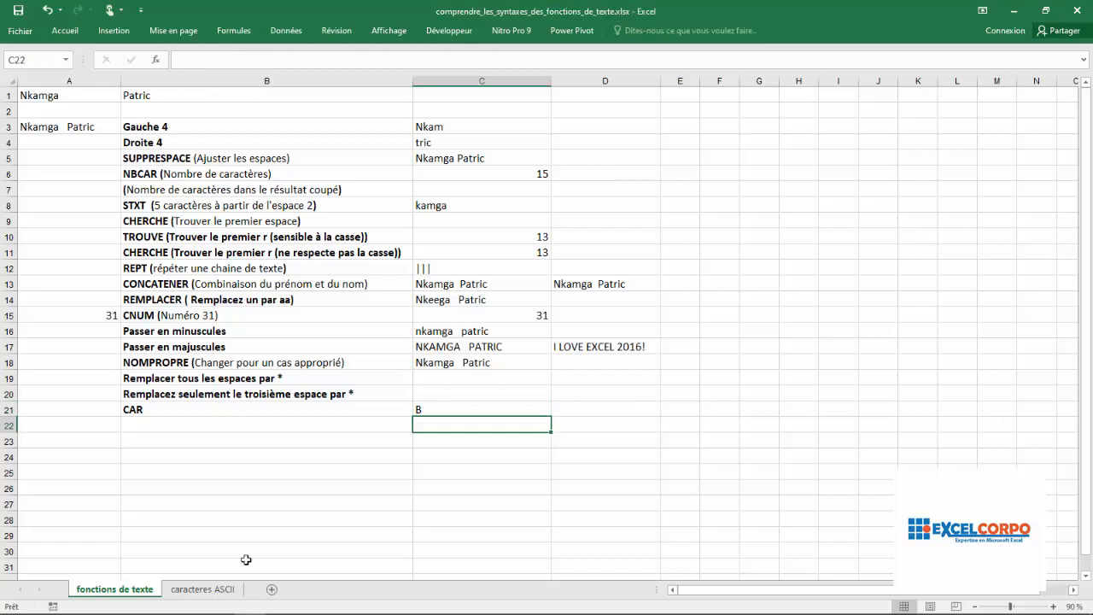
Compare codes 65 and 66 with their characters on the caracteres ASCII sheet, and return to the fonctions de texte sheet.
click(213, 589)
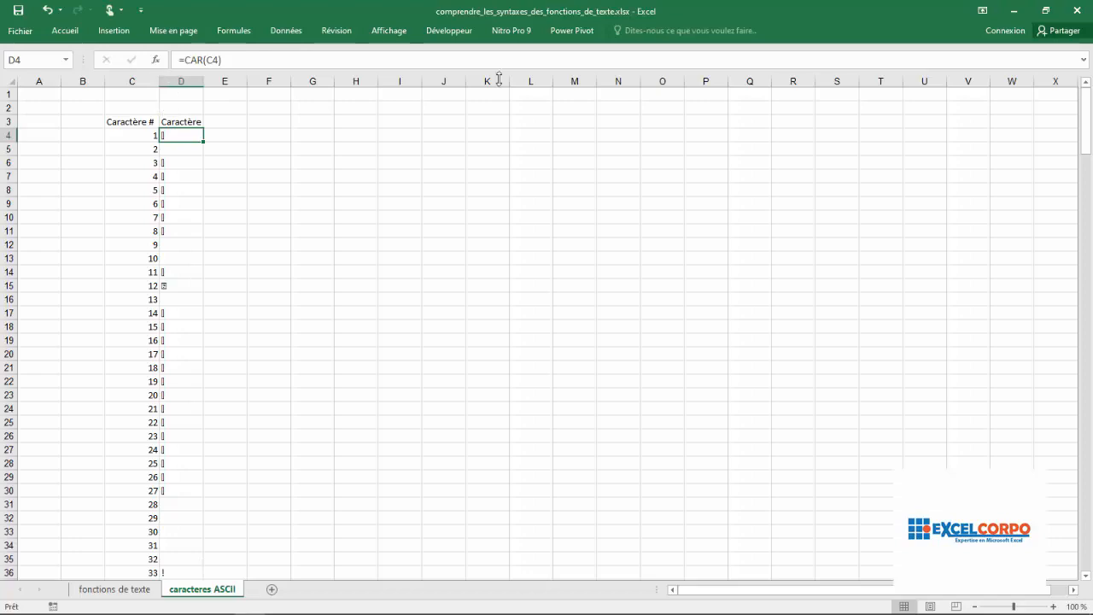
drag(1085, 136, 990, 316)
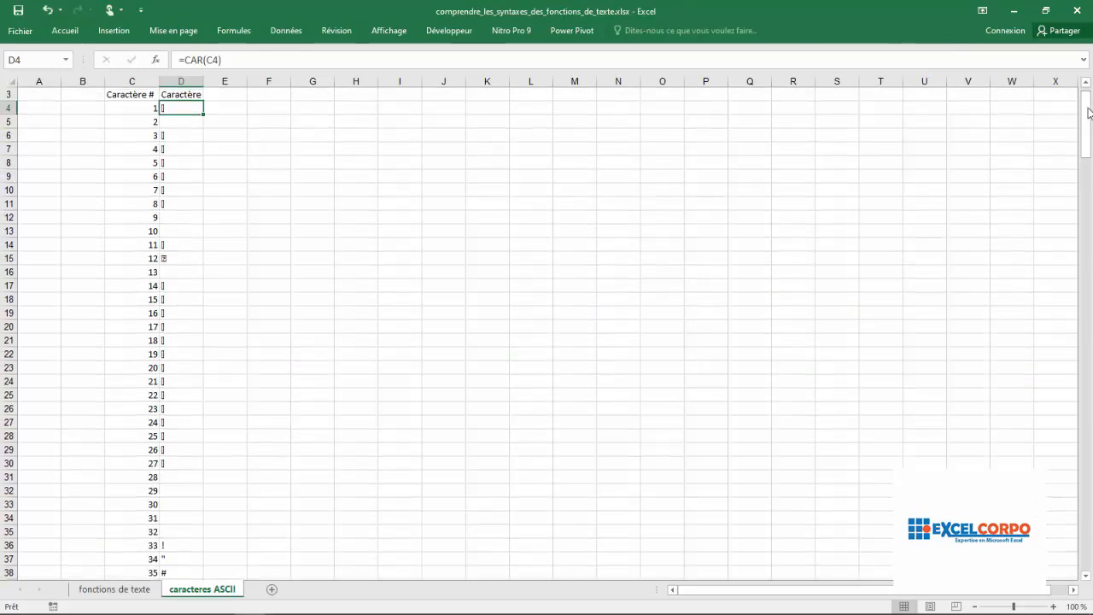
drag(1089, 112, 1088, 205)
click(143, 406)
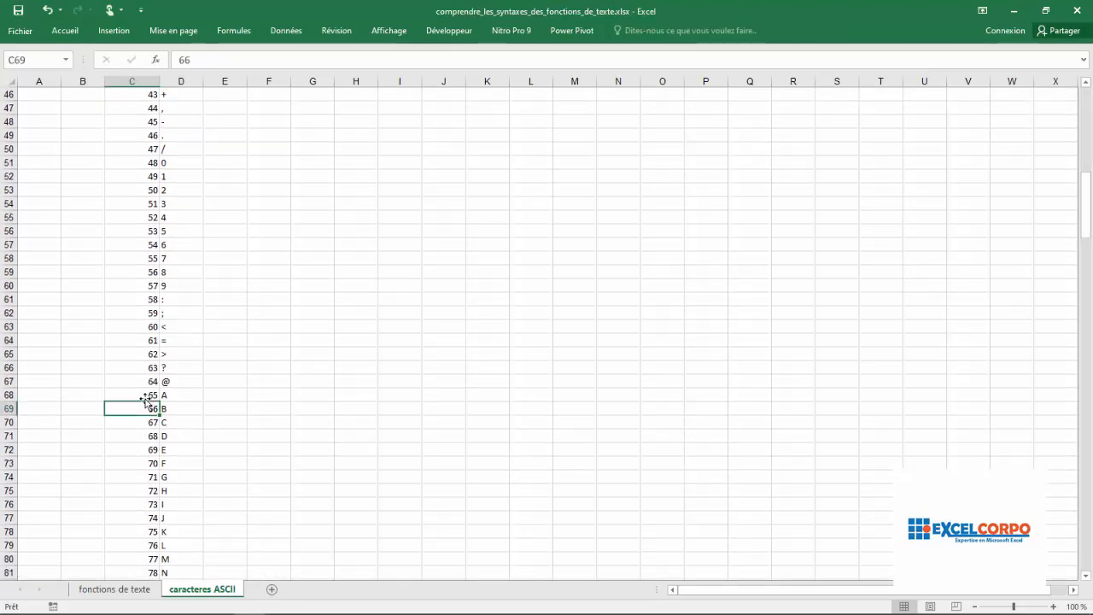
click(149, 394)
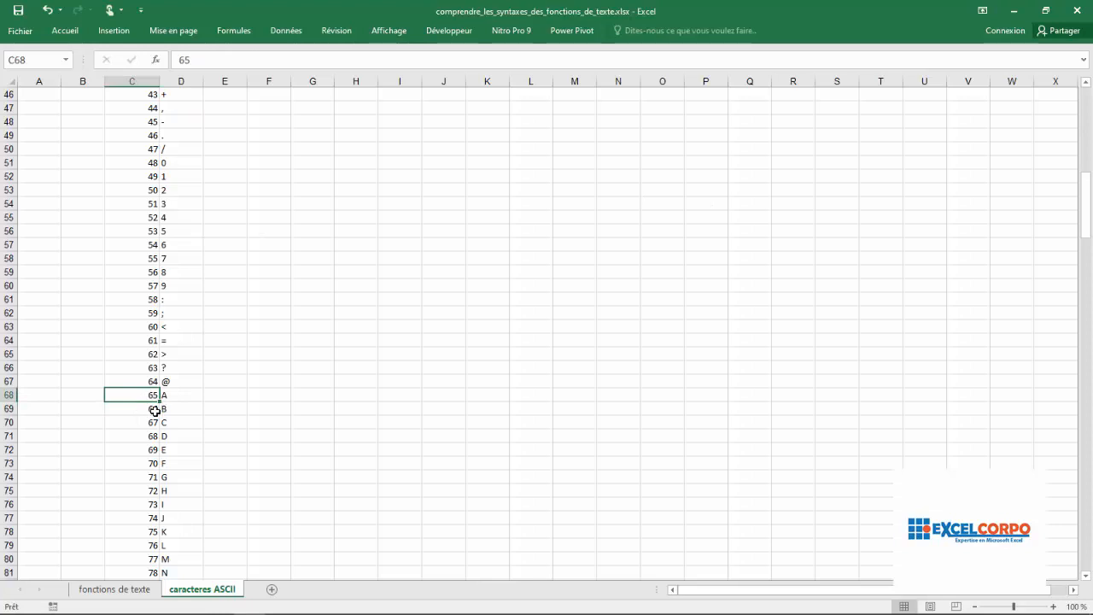
click(153, 409)
click(170, 396)
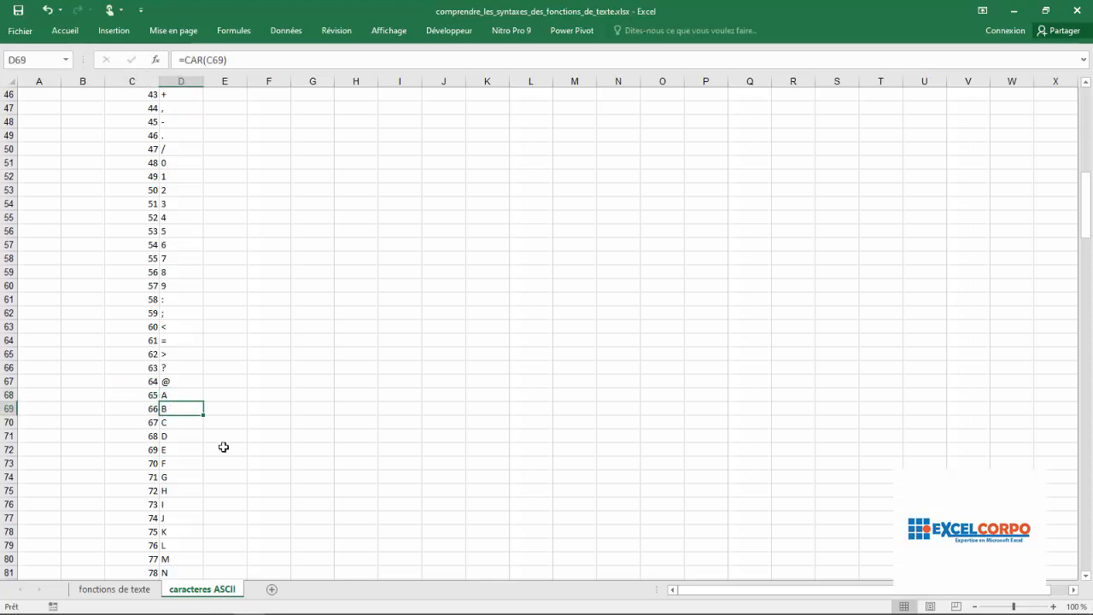
click(107, 589)
click(290, 452)
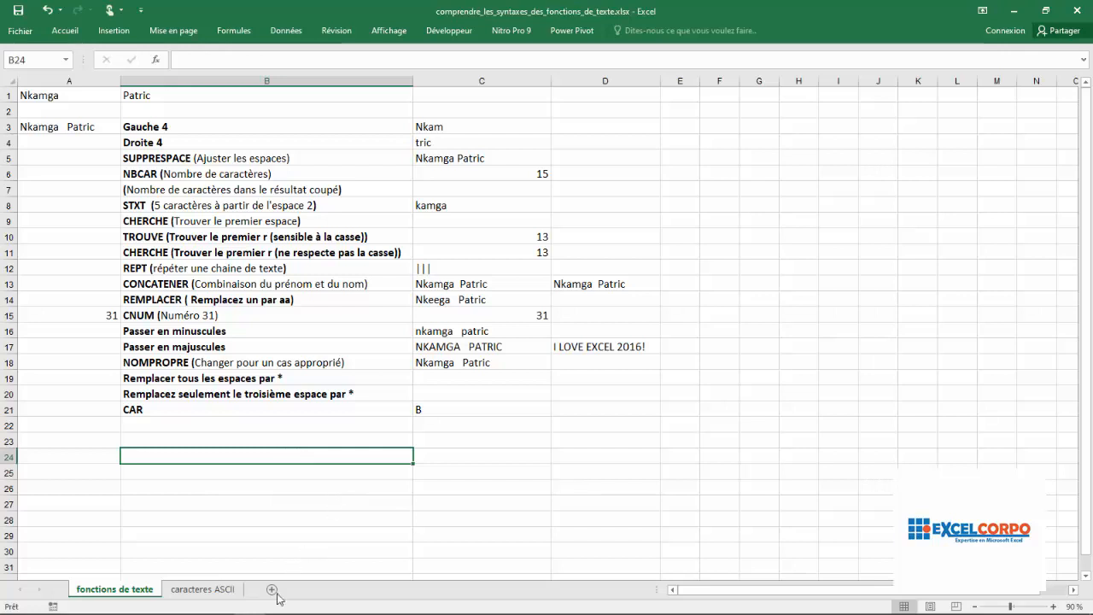
Examine codes 9 and 10 and their CAR formulas near the start of the caracteres ASCII list.
click(224, 591)
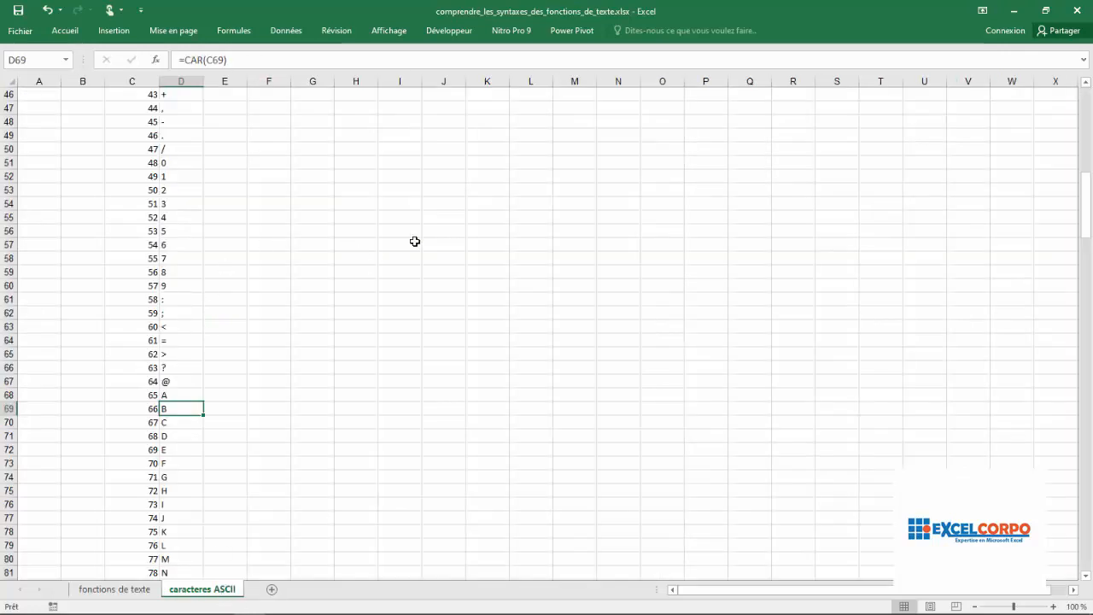
drag(1086, 203, 1079, 58)
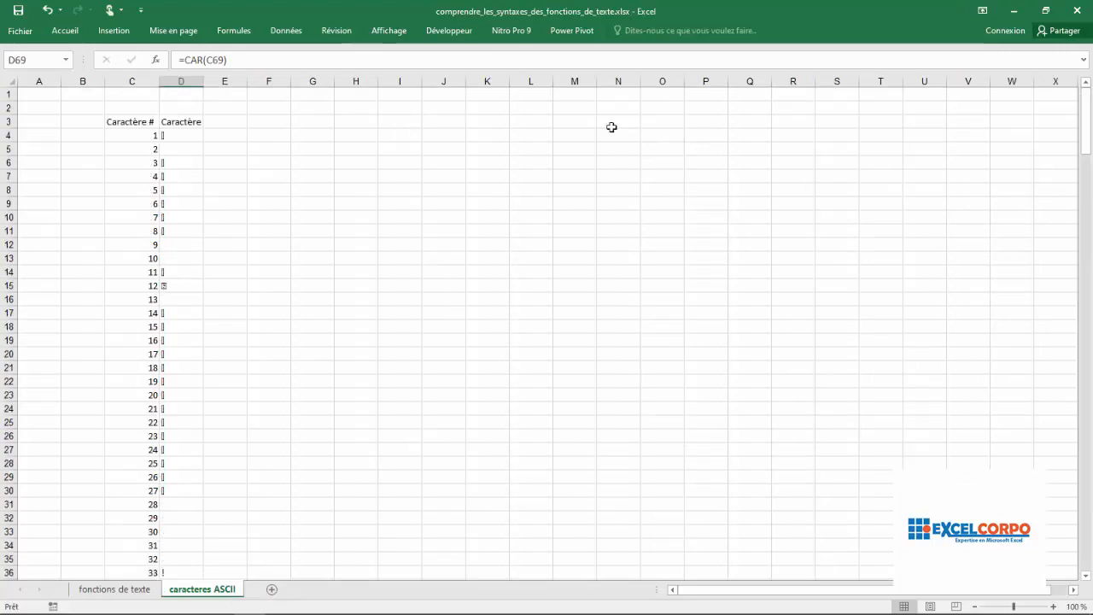
click(146, 259)
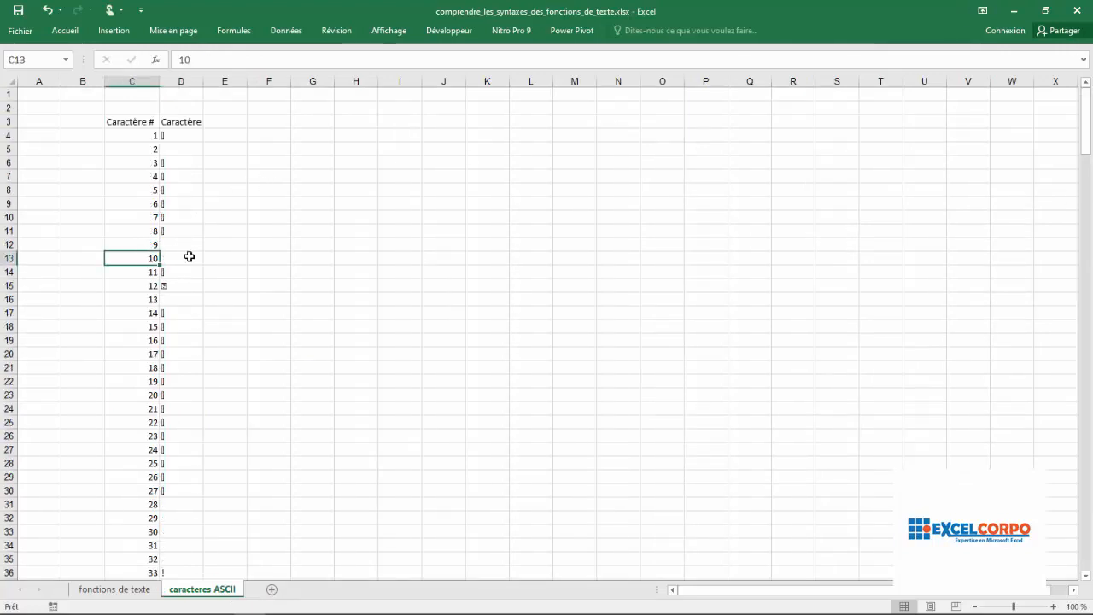
click(188, 256)
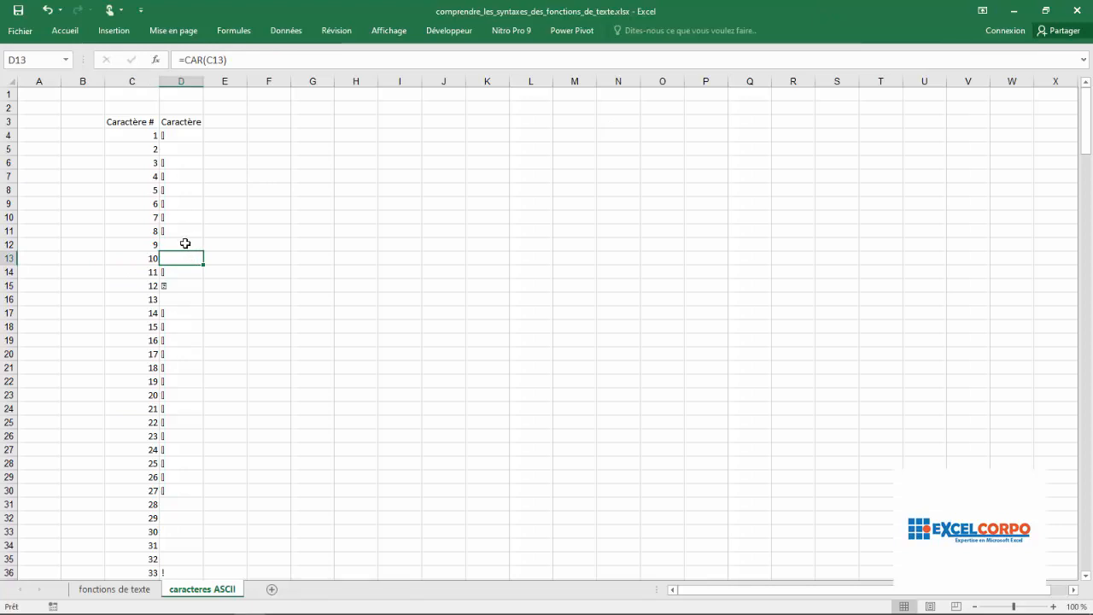
click(186, 244)
click(181, 254)
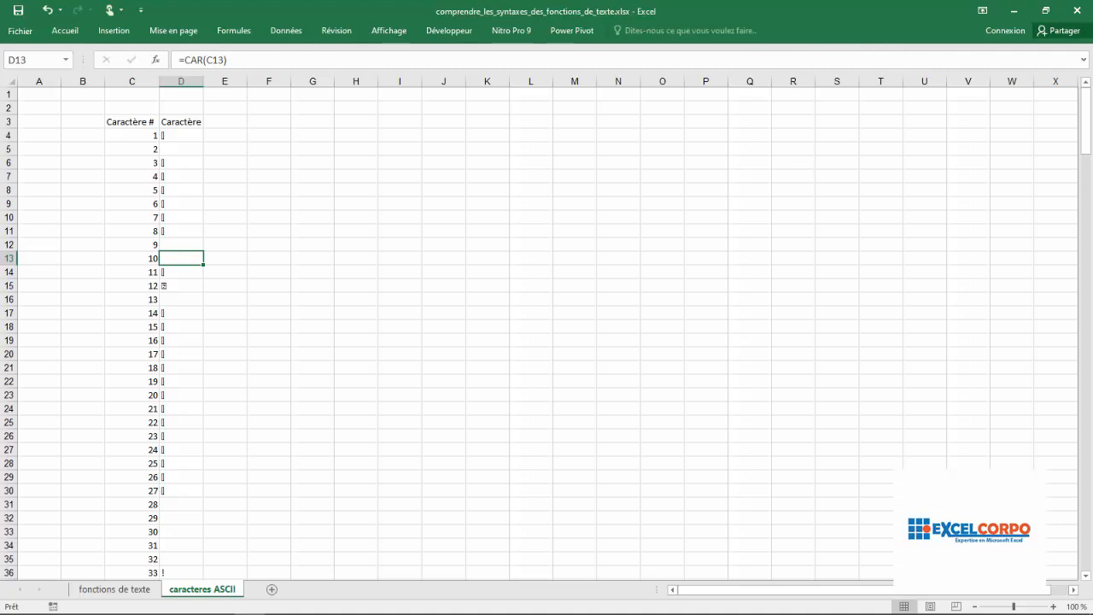
click(1086, 104)
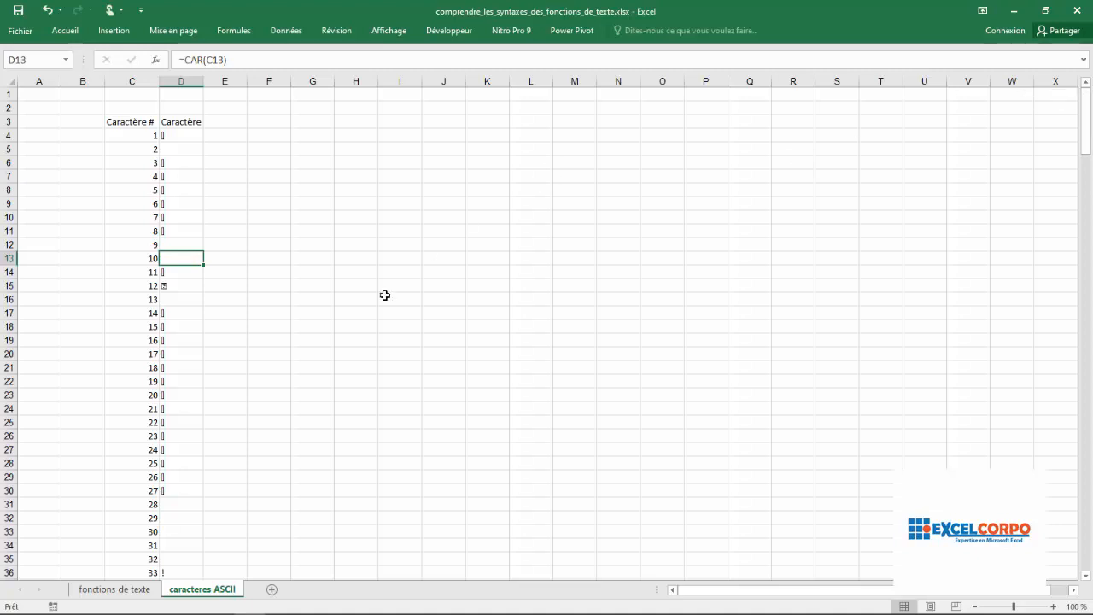
click(339, 332)
text(=)
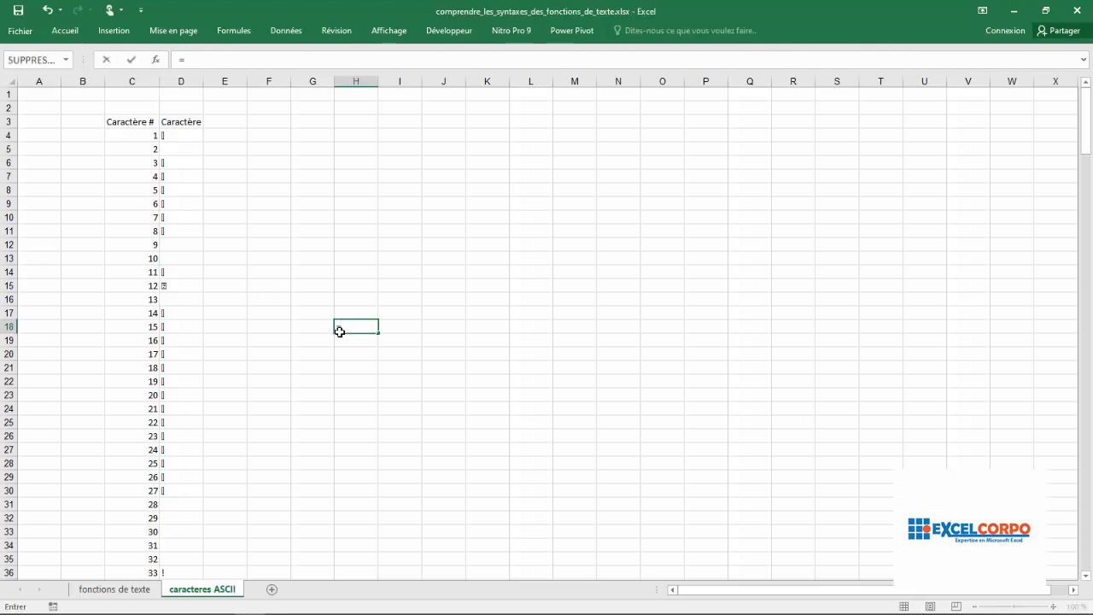
text(supp)
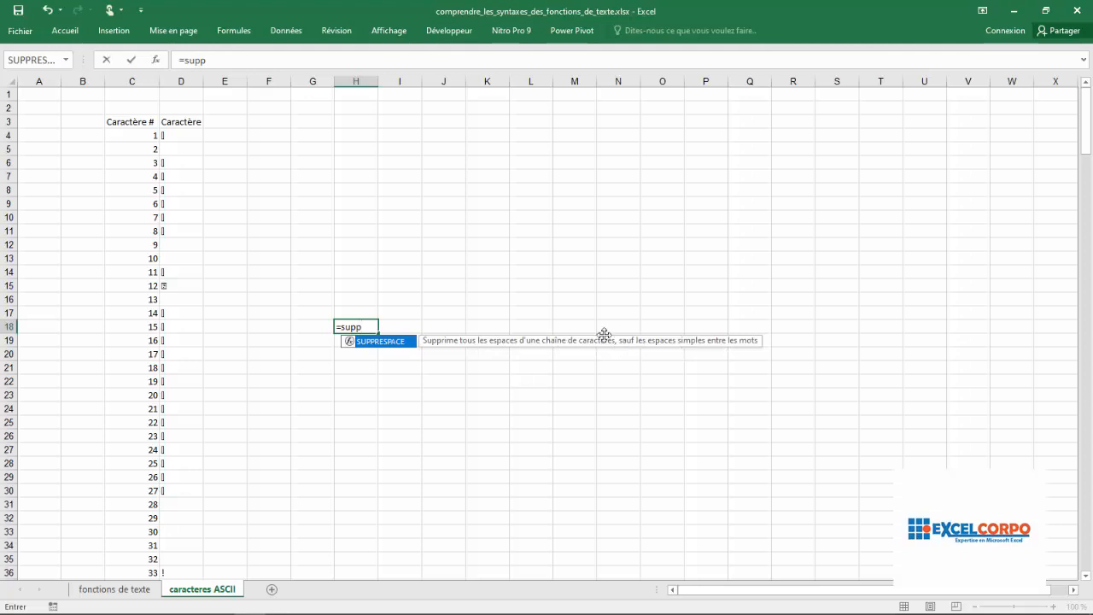
key(BackSpace)
key(BackSpace)
key(BackSpace)
key(BackSpace)
key(BackSpace)
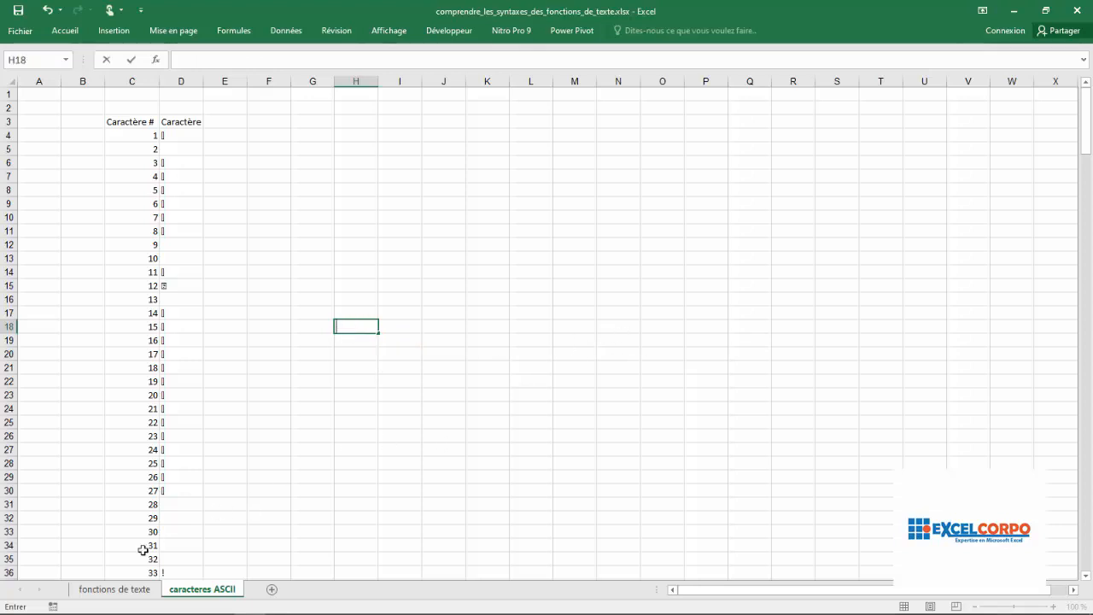
On the fonctions de texte sheet, enter a SUBSTITUE formula in C19 that replaces every space in D17's text with "*".
click(114, 589)
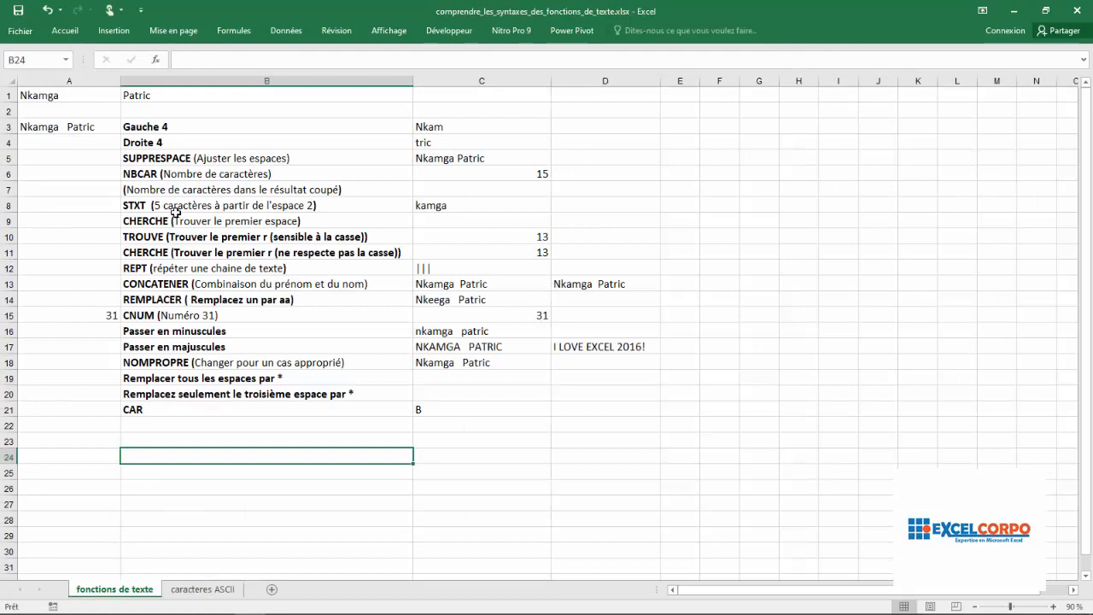
click(447, 160)
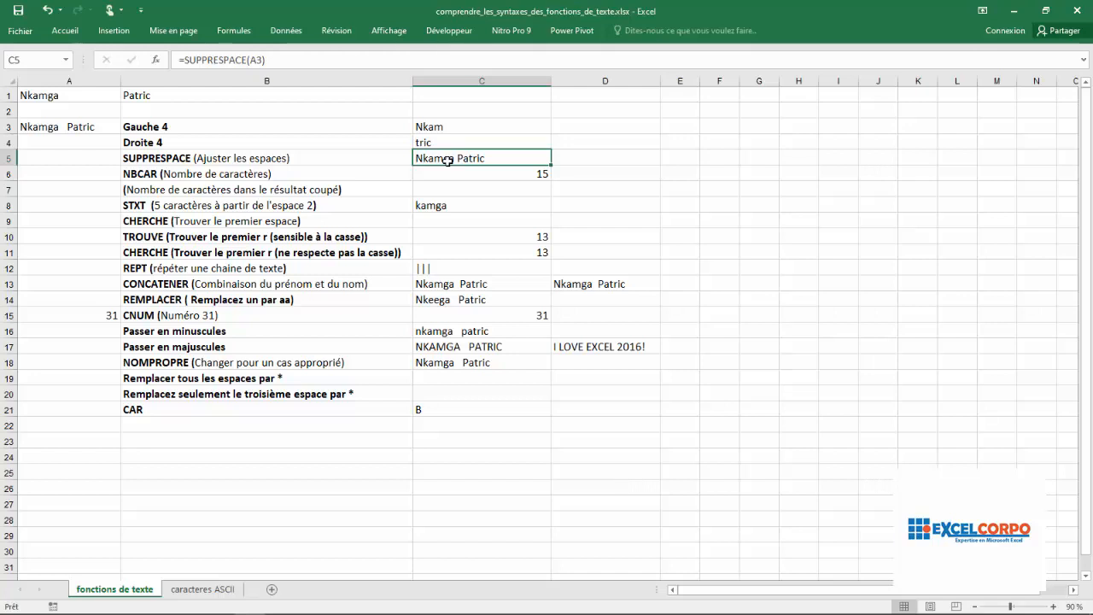
click(453, 381)
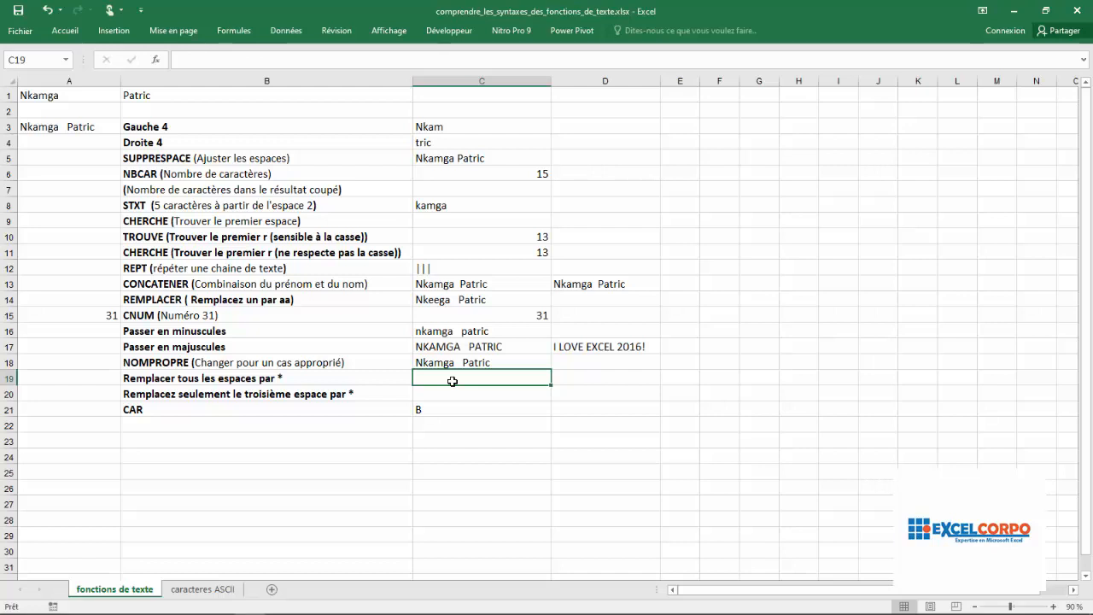
text(=)
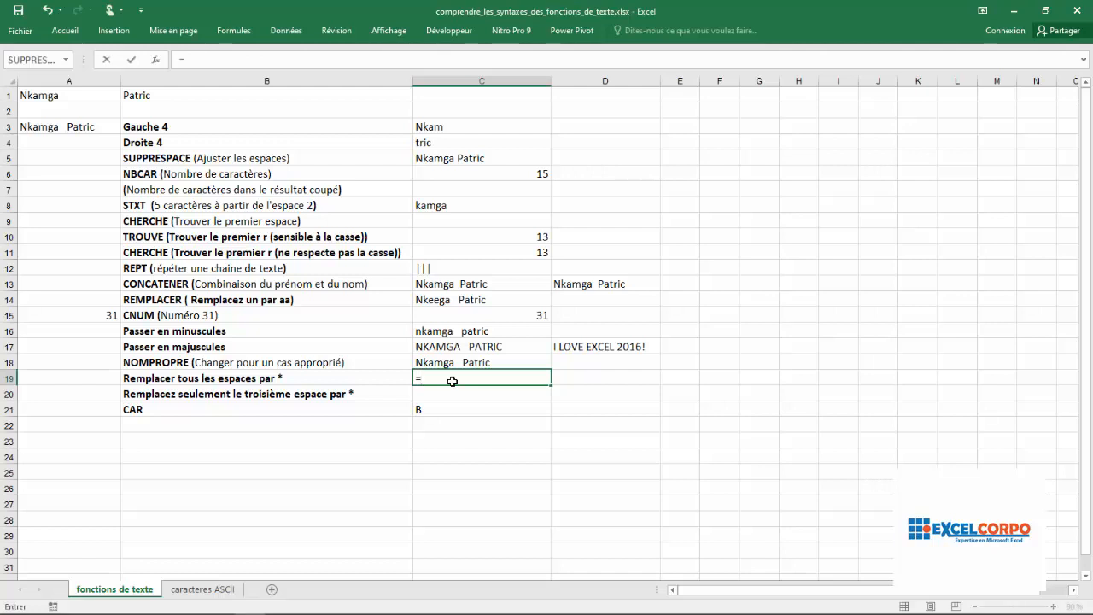
text(sub)
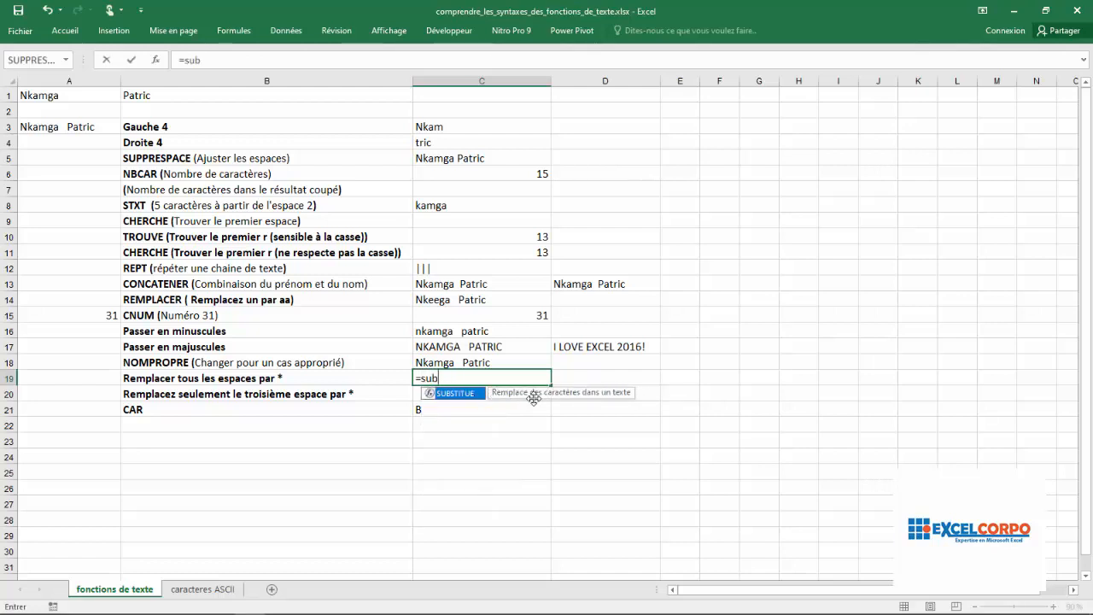
double_click(475, 394)
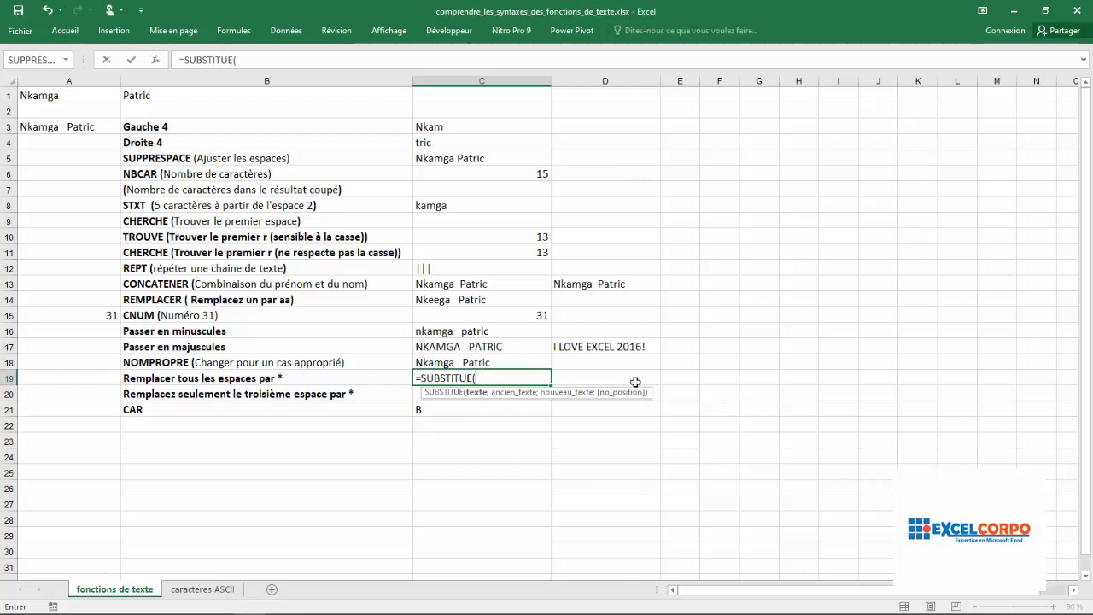
click(618, 348)
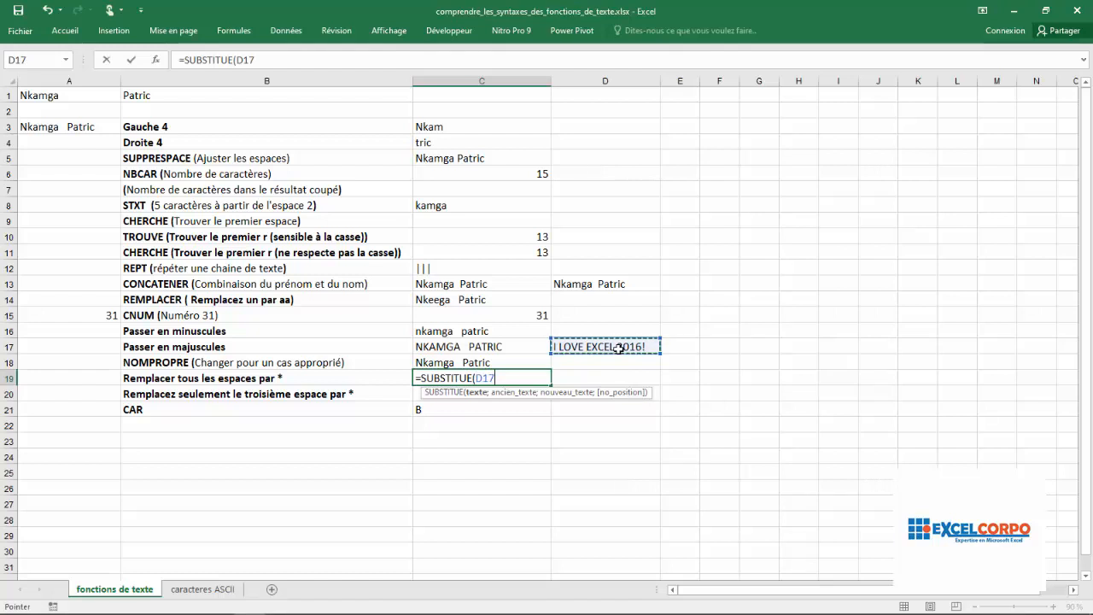
text(;)
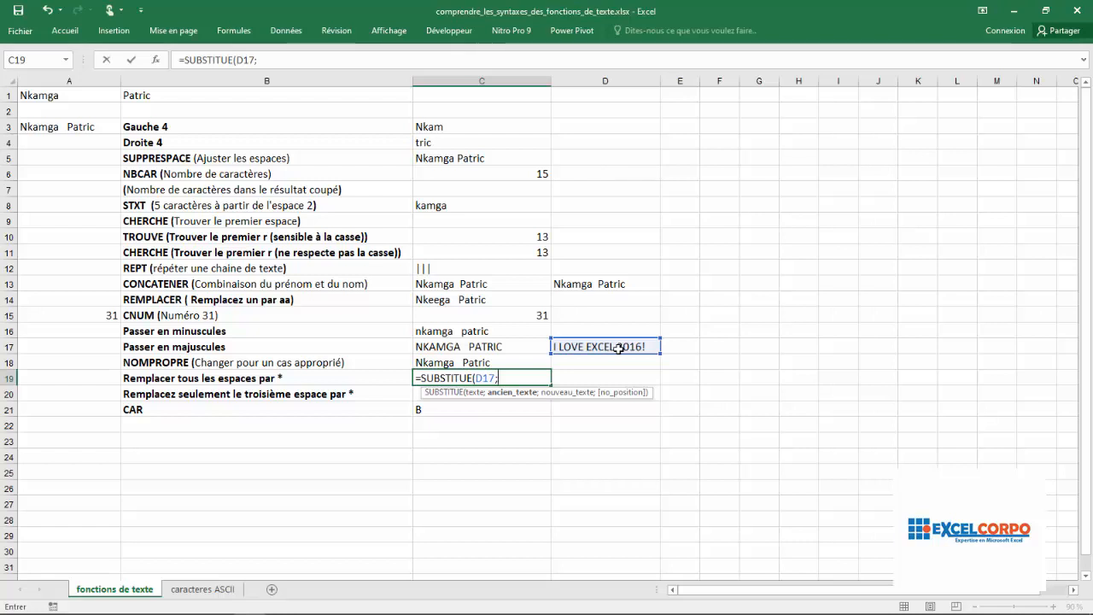
text(" "; ")
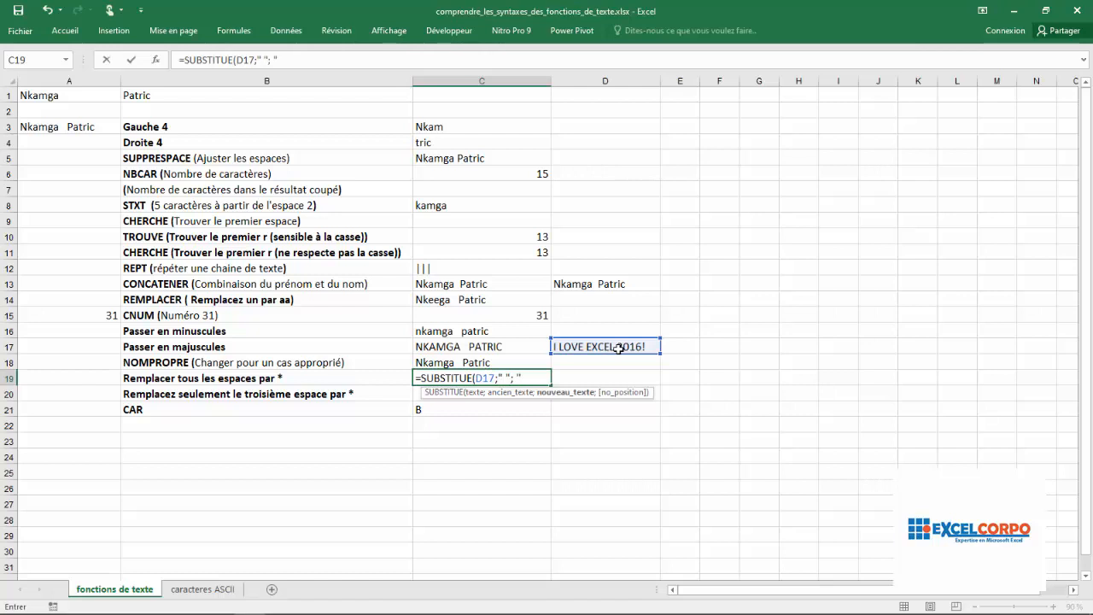
text(*")
key(Return)
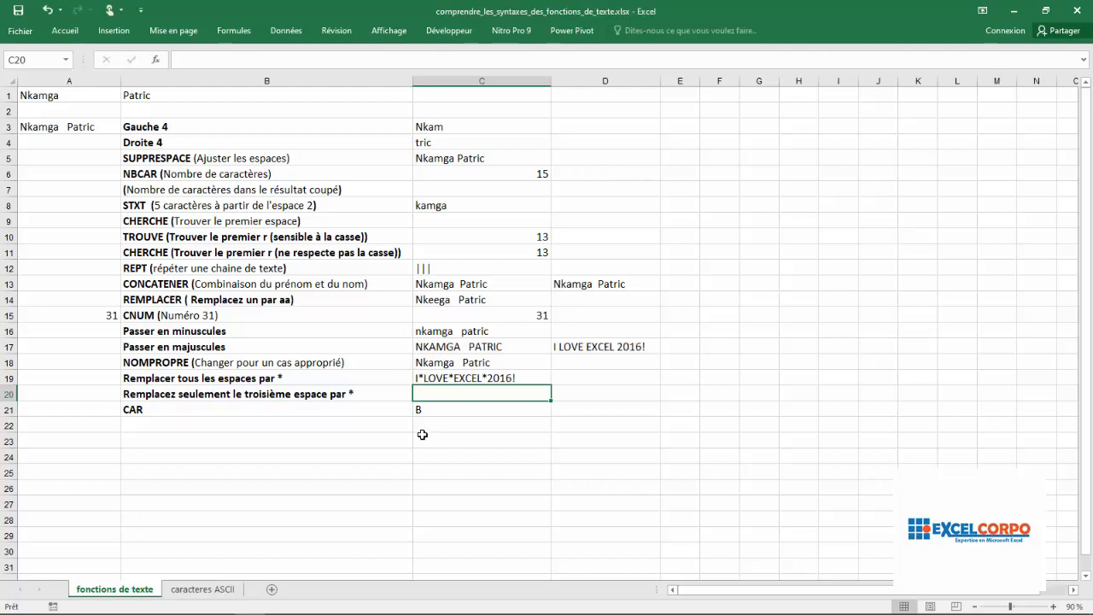
Enter a SUBSTITUE formula in C20 that replaces only the third space in D17's text with "*", and check the formula.
text(=)
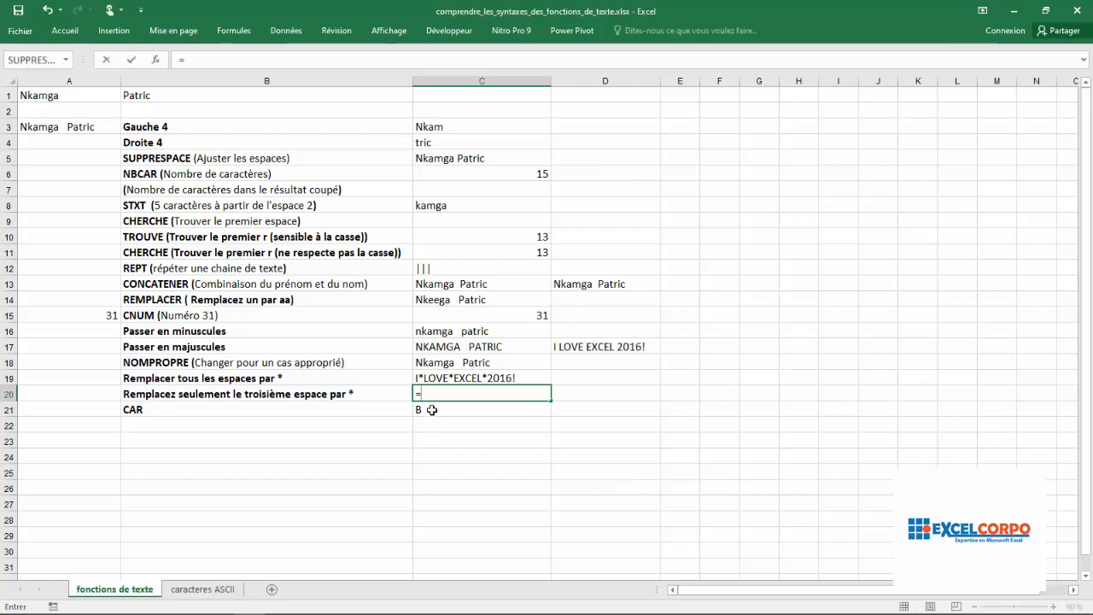
text(sub)
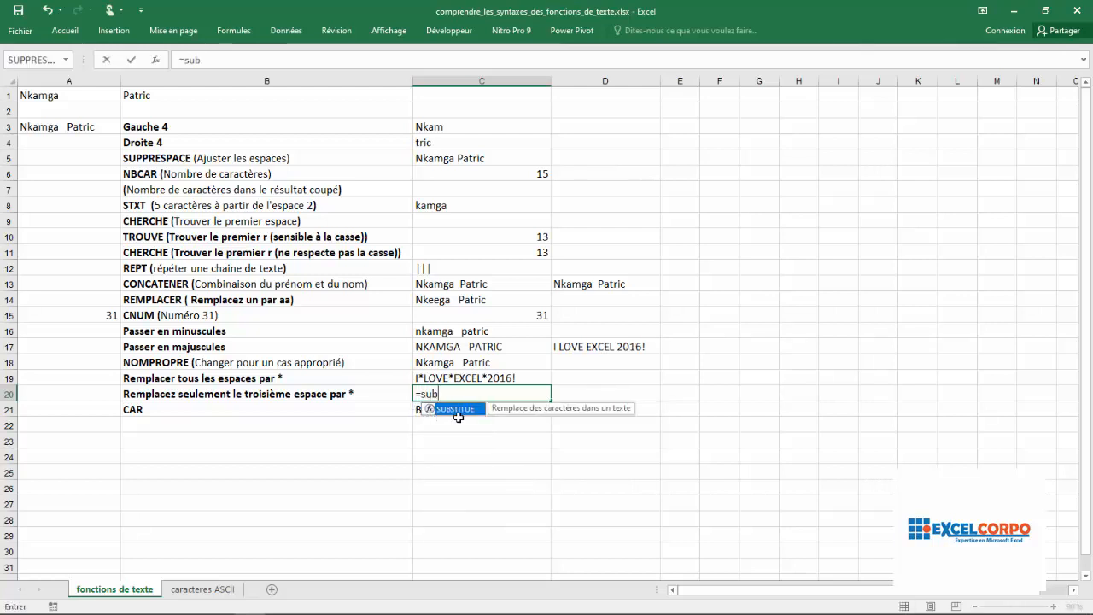
double_click(461, 412)
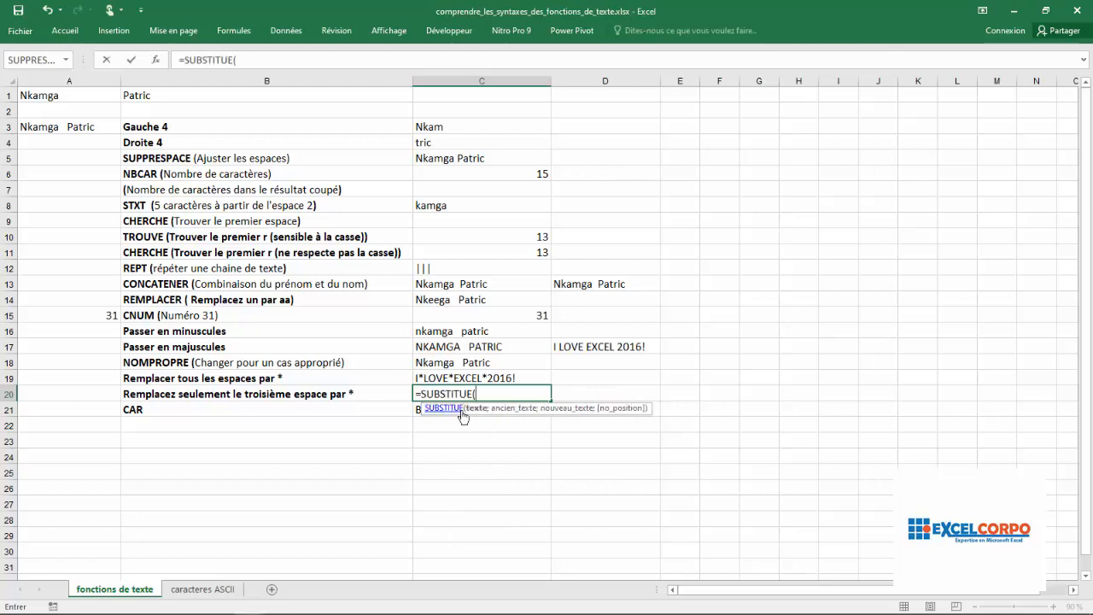
click(600, 345)
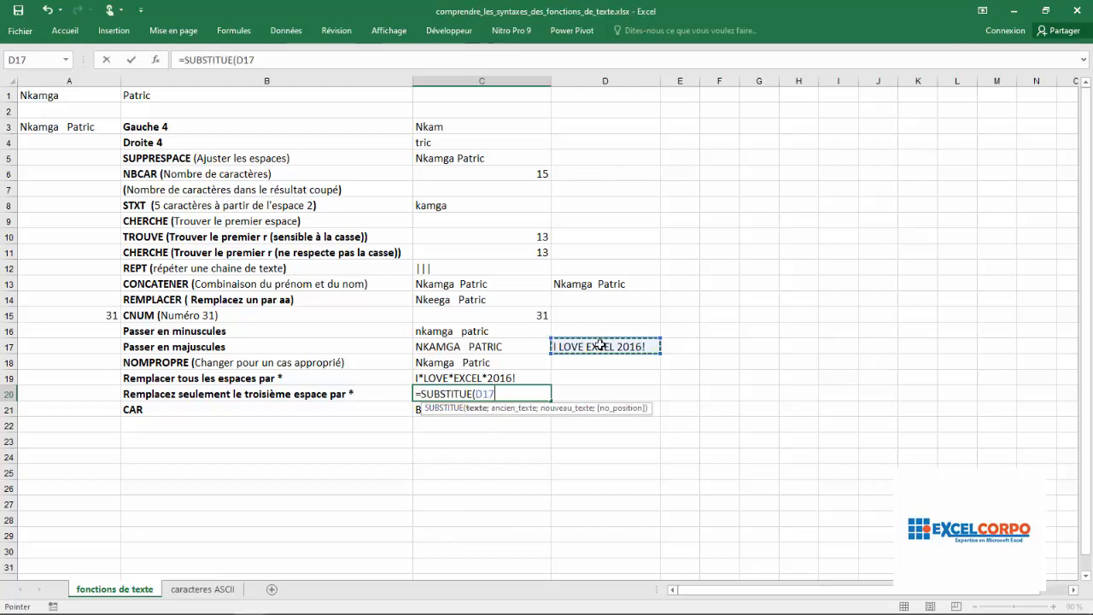
text(;)
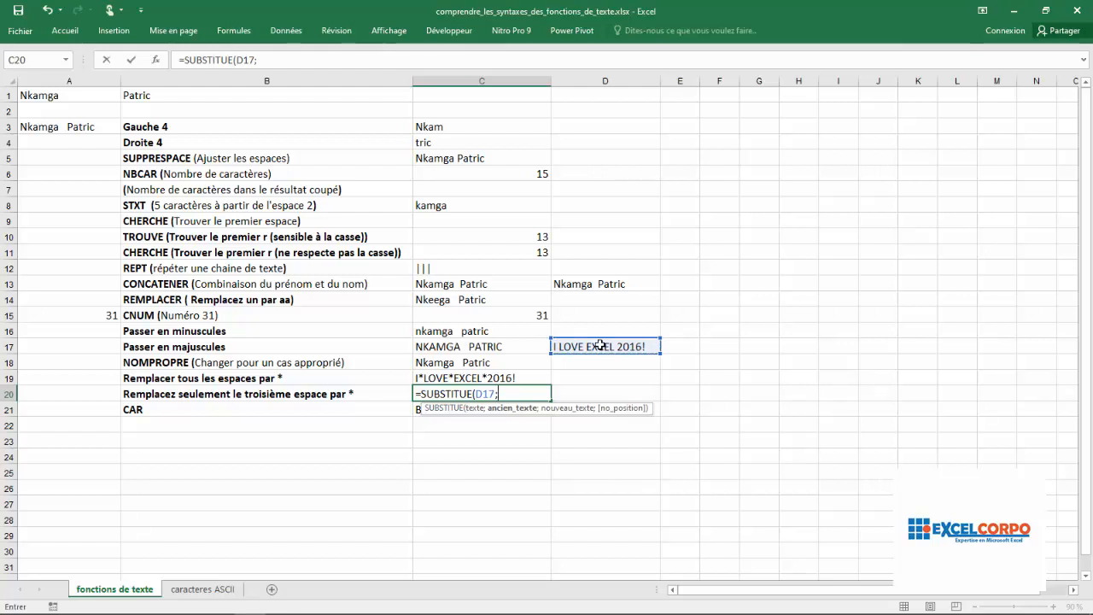
text(" ")
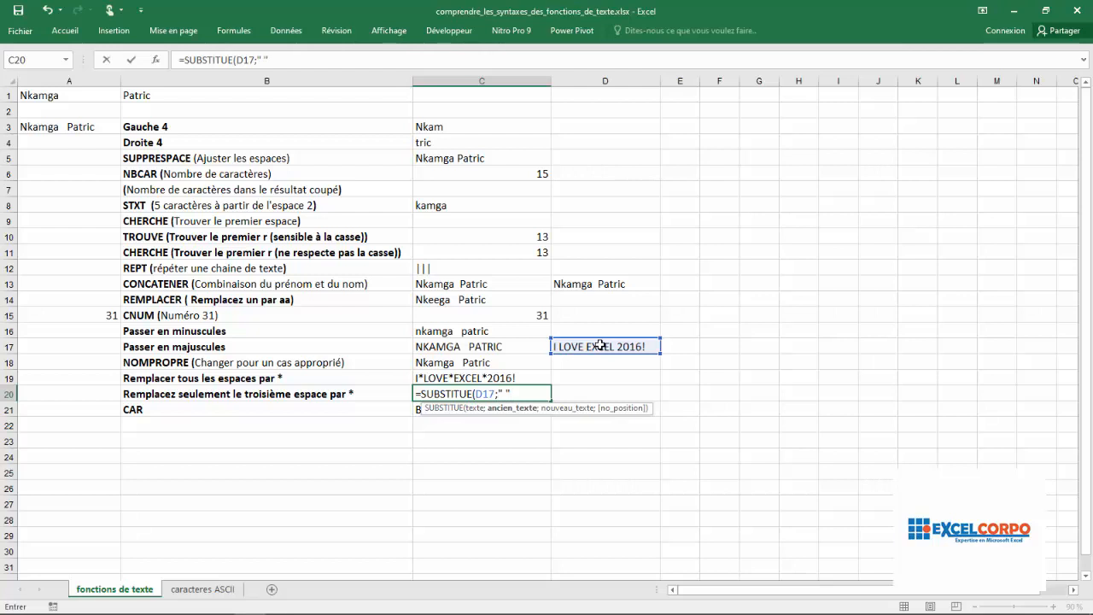
text(;)
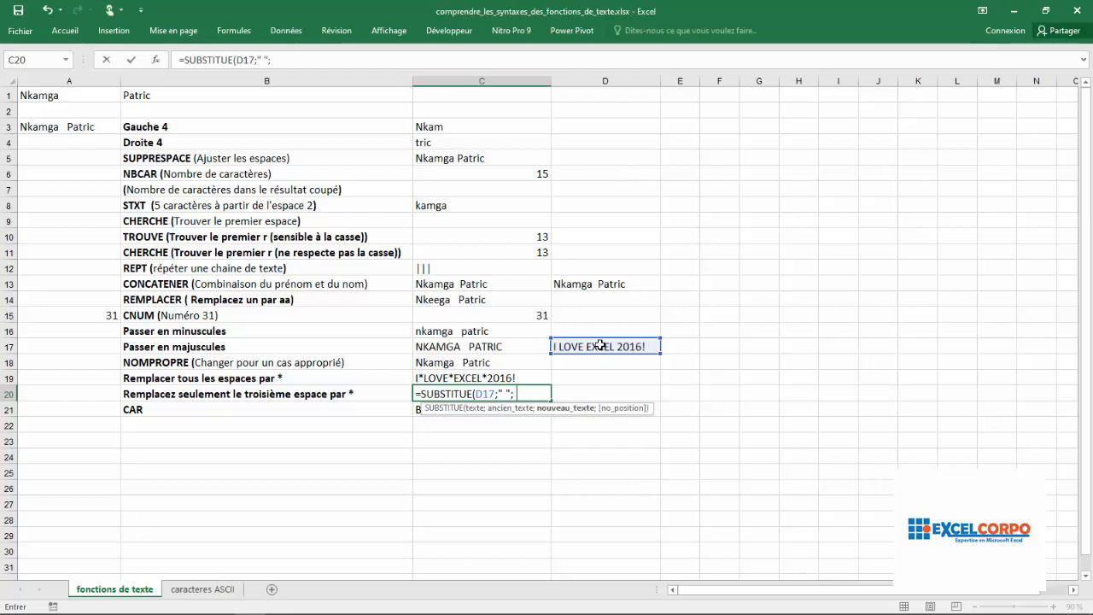
text(")
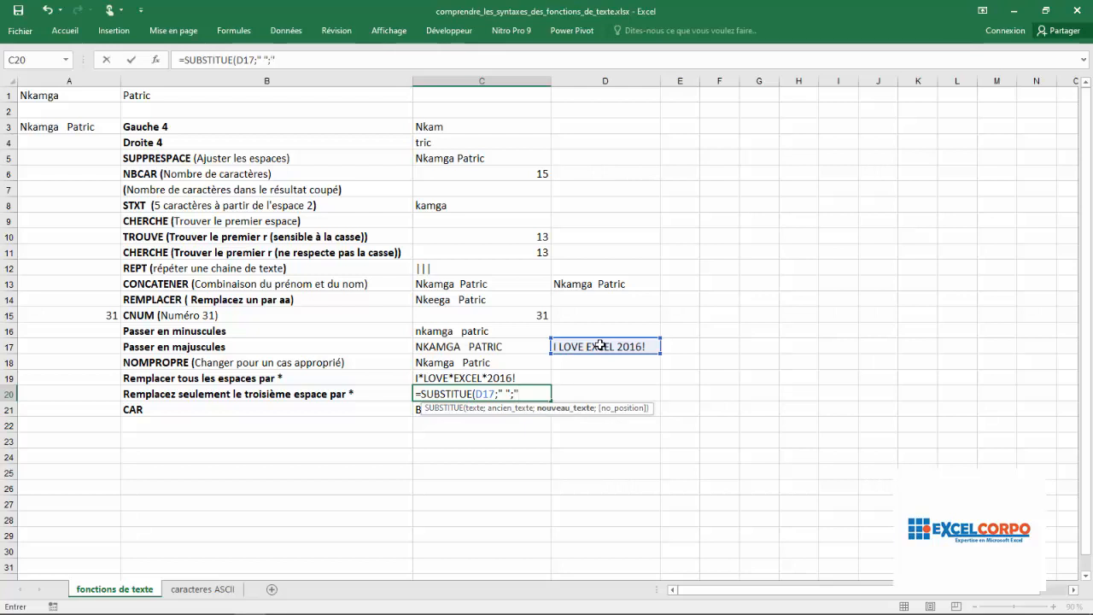
text(*";)
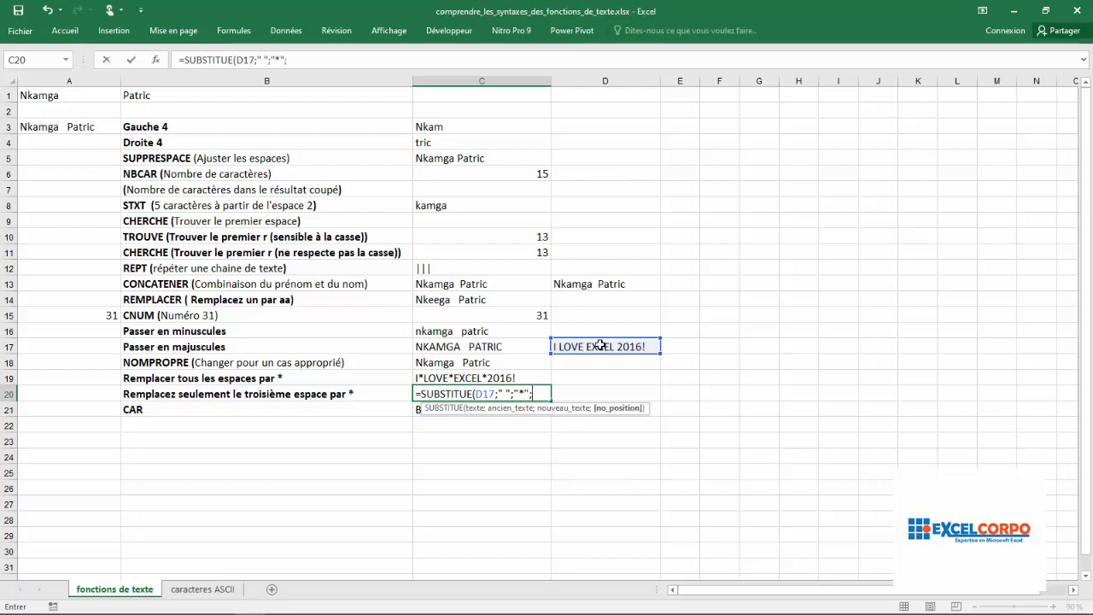
text(3))
key(Return)
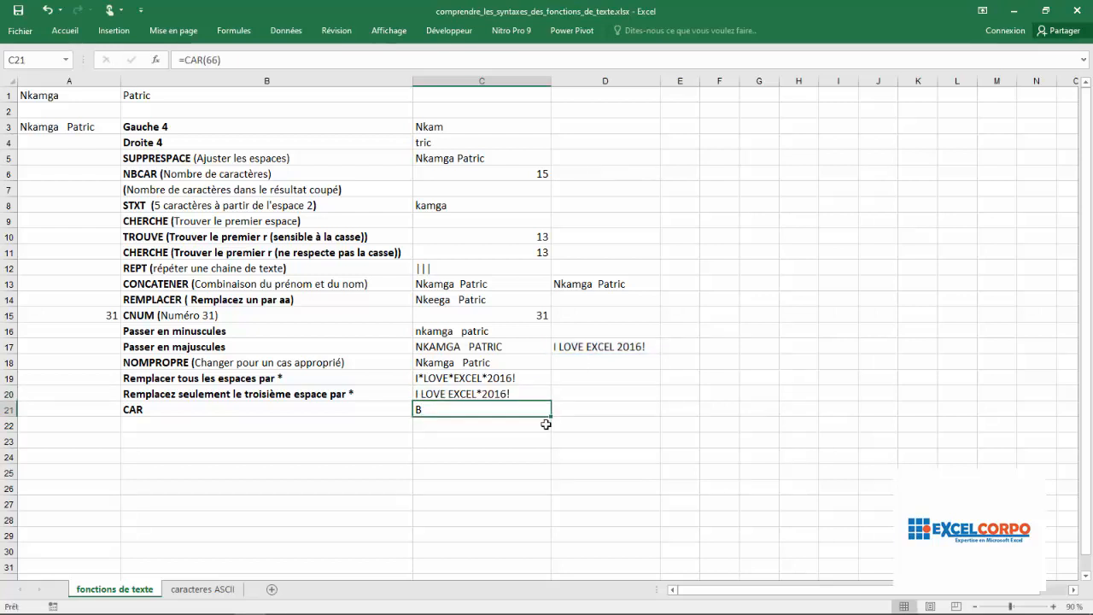
click(468, 393)
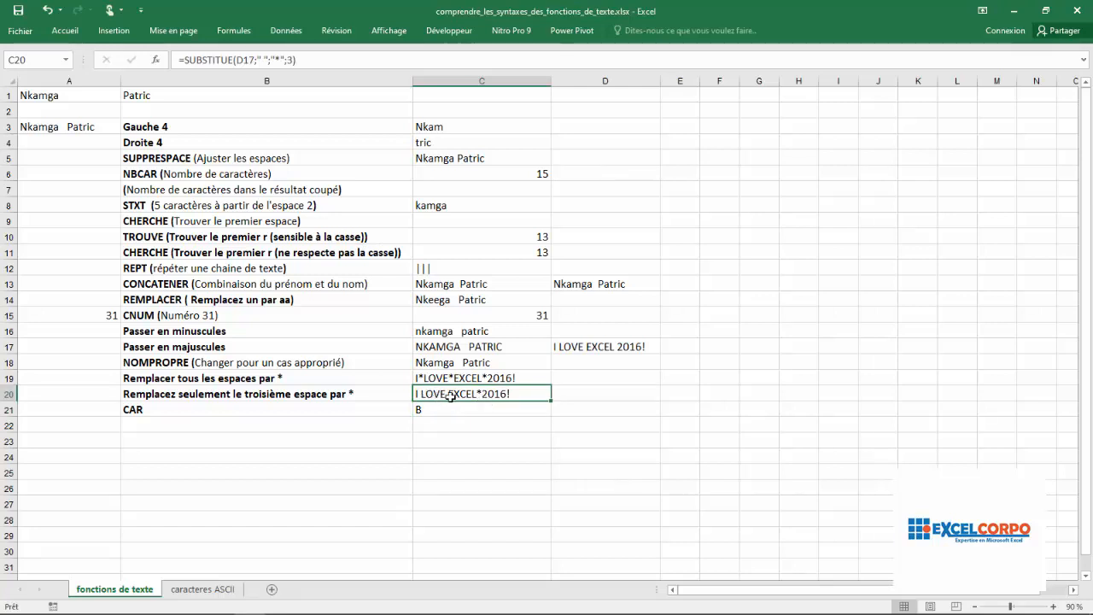
click(495, 410)
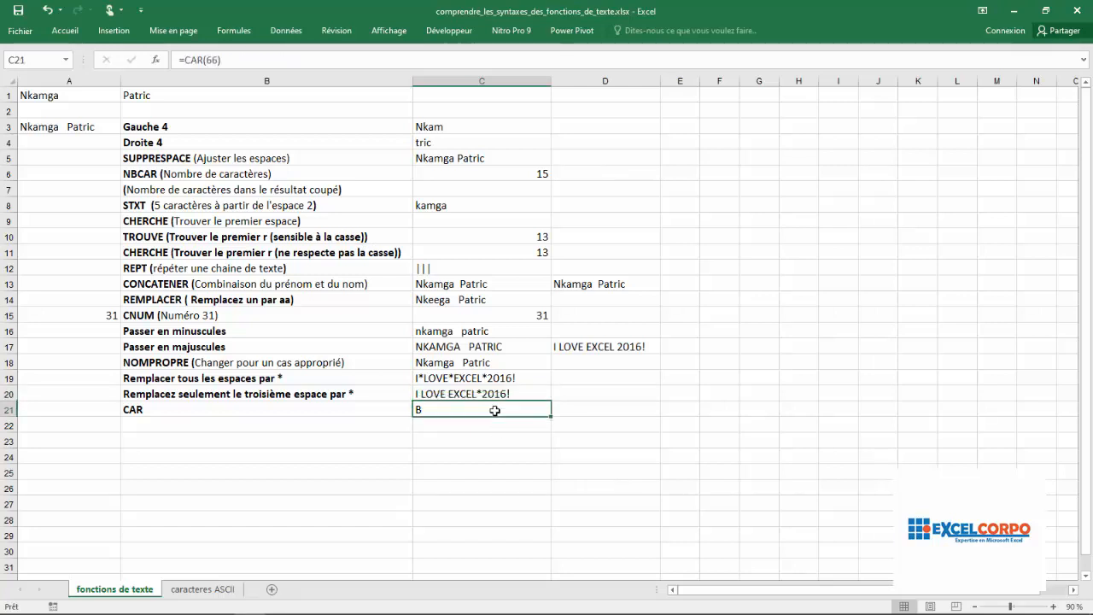